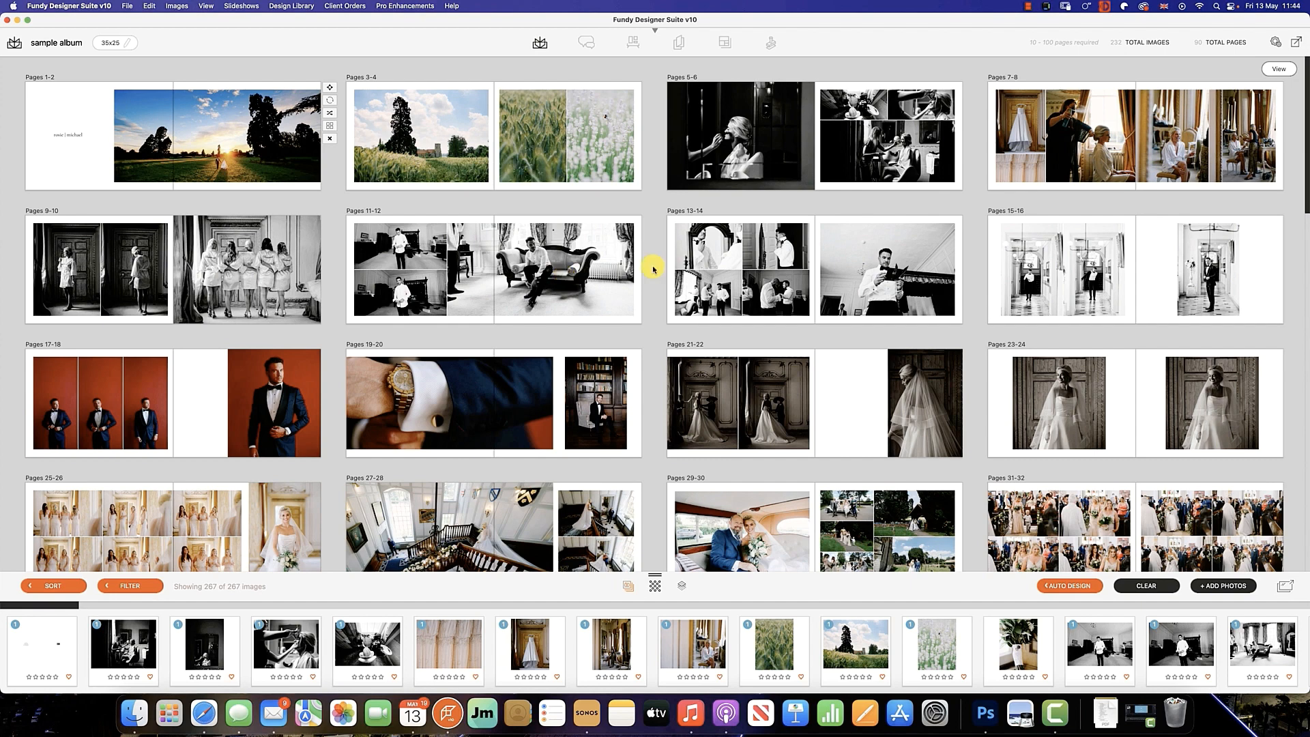
# - Create a new proof for the sample album named 'main album'
pyautogui.click(1294, 44)
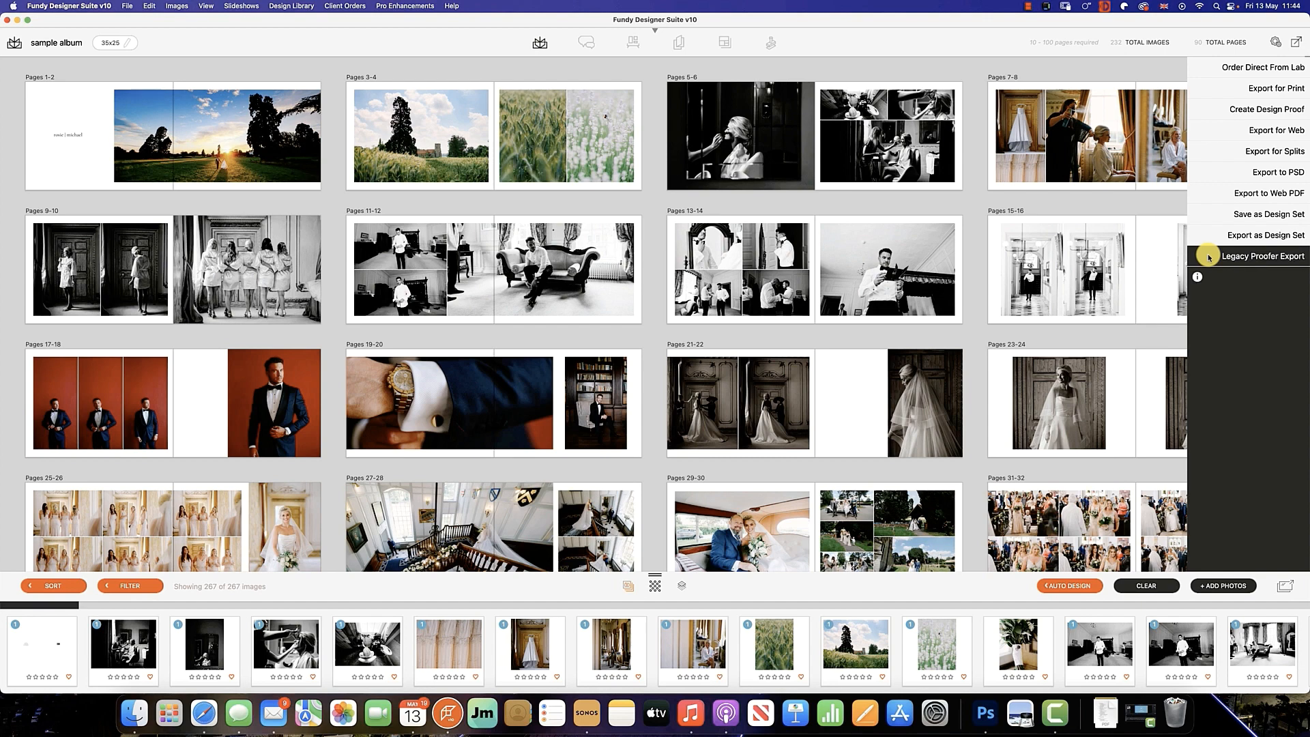
pyautogui.click(1296, 42)
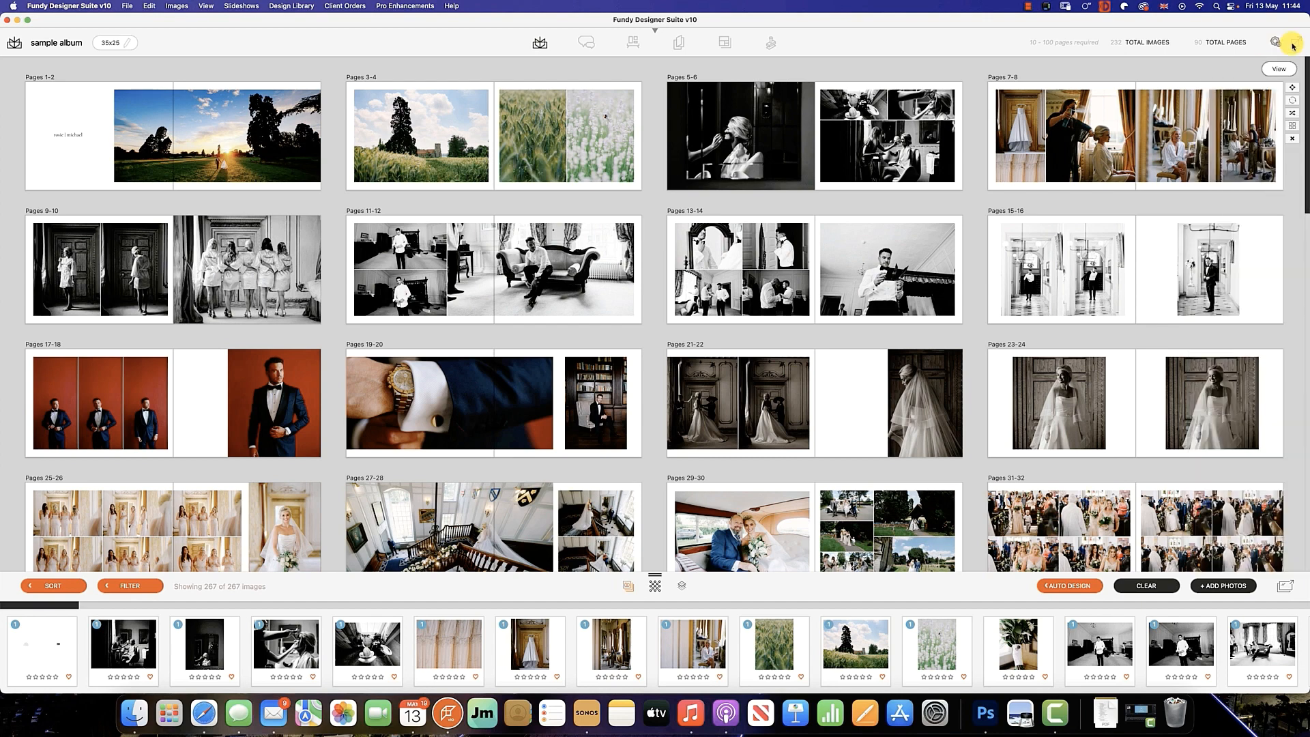
pyautogui.click(587, 43)
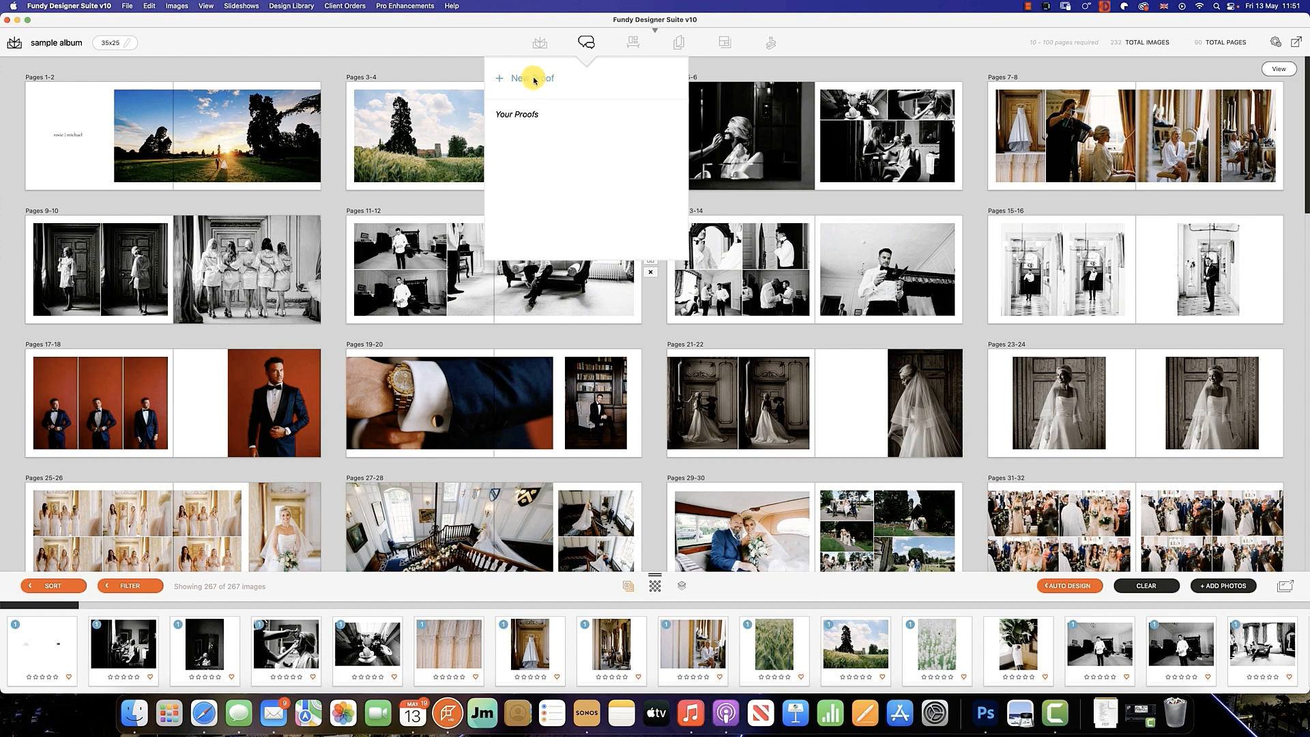
pyautogui.click(541, 79)
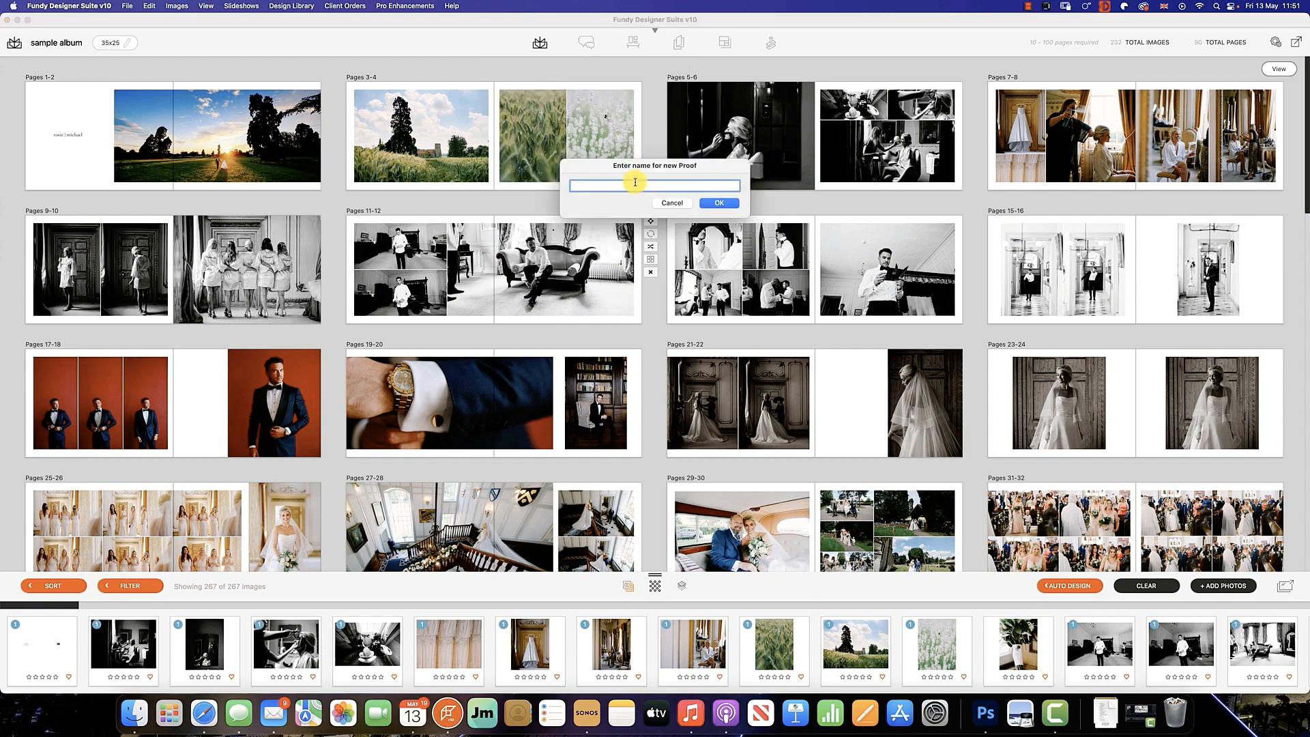
pyautogui.write('main album')
pyautogui.click(725, 204)
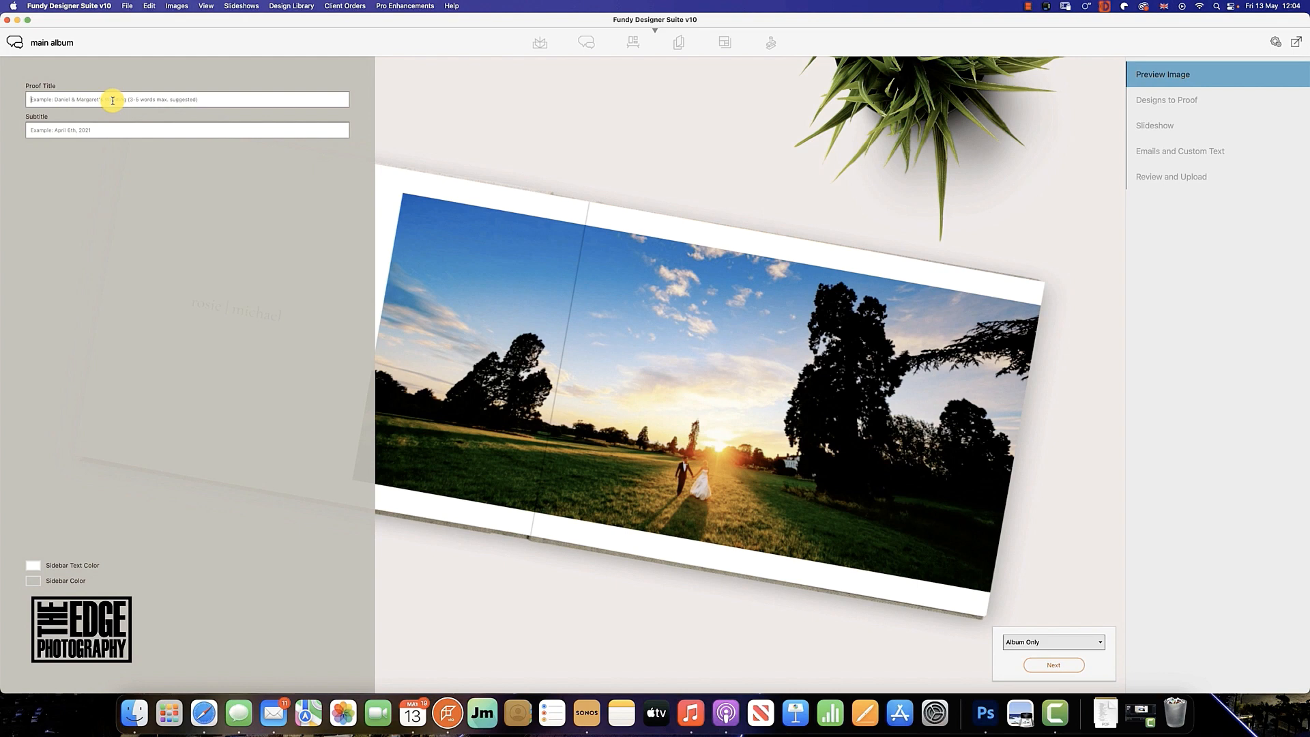
# - Give the proof the title 'Rosie' and the subtitle 'Gosfield Hall'
pyautogui.write('Rosier')
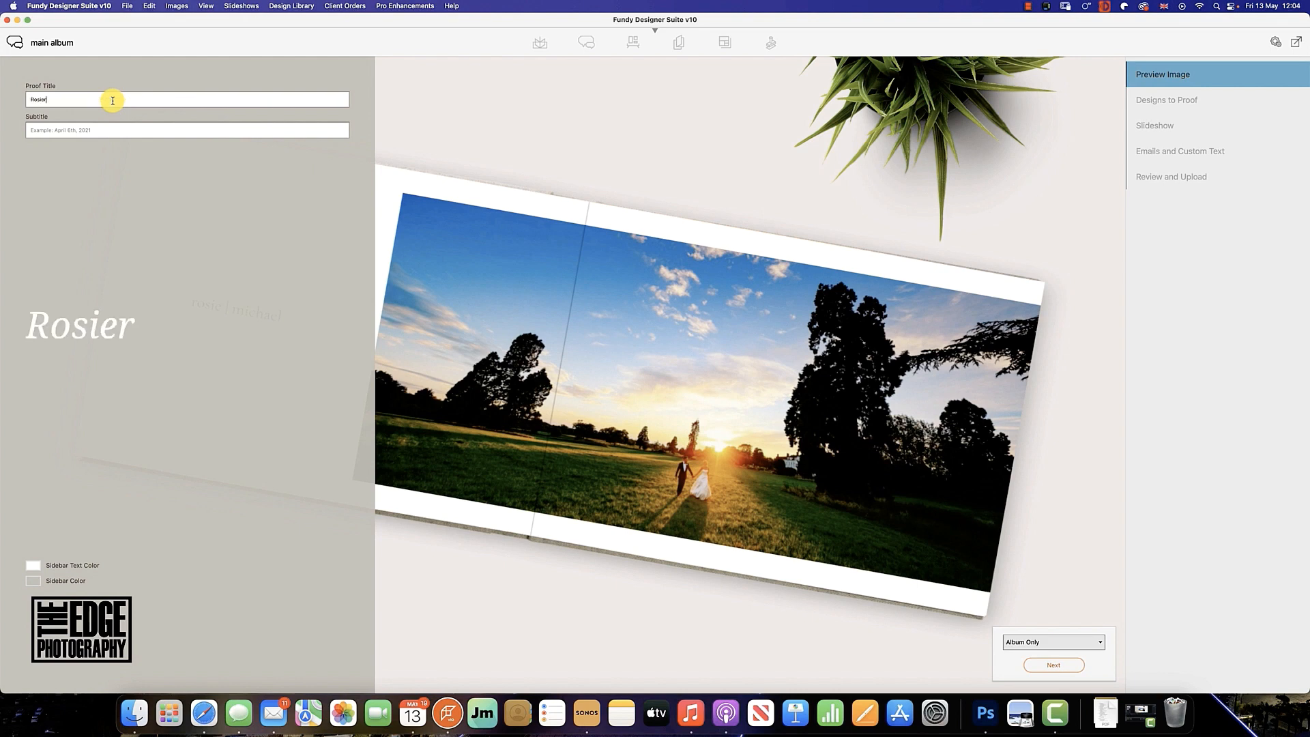
pyautogui.press('BackSpace')
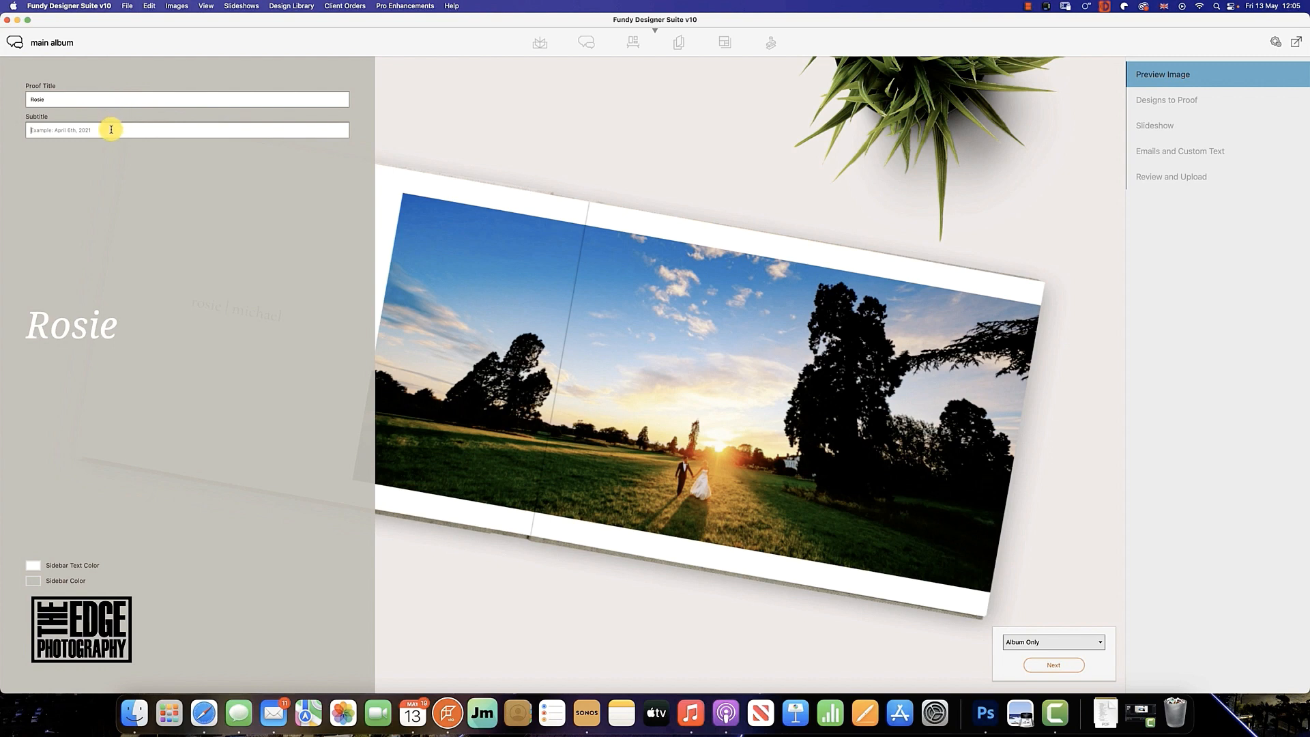
pyautogui.write('Gosfield Hall')
# - Tint the sidebar text light blue and raise the sidebar colour's red level to 188
pyautogui.click(34, 566)
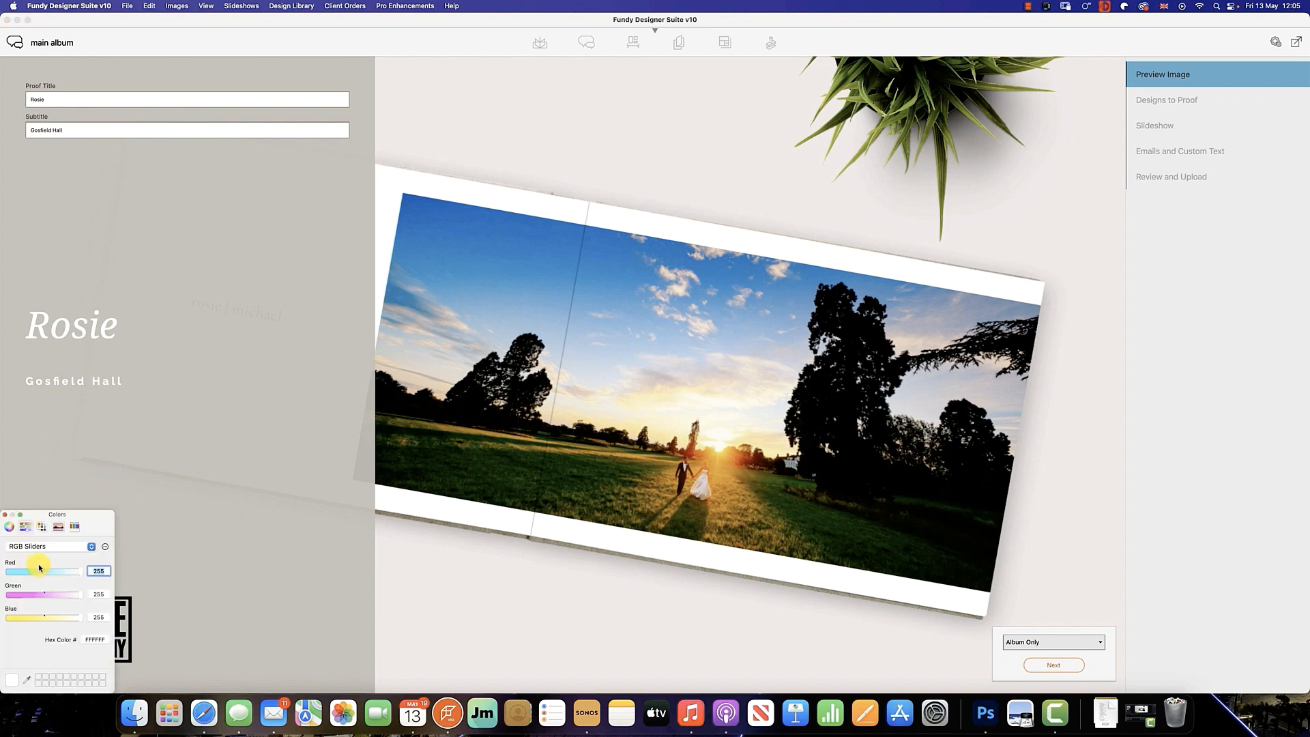
pyautogui.moveTo(79, 570)
pyautogui.mouseDown()
pyautogui.moveTo(23, 571)
pyautogui.moveTo(81, 570)
pyautogui.mouseUp()
pyautogui.click(5, 514)
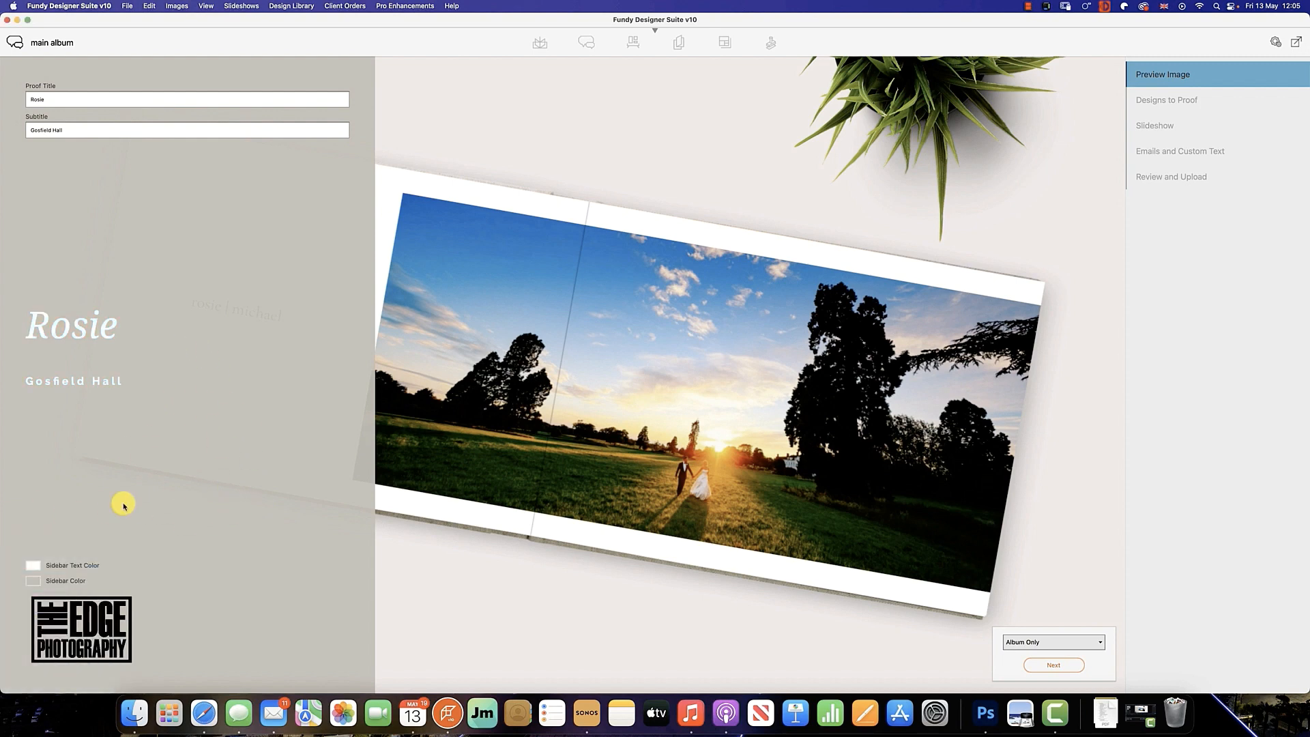
pyautogui.click(33, 581)
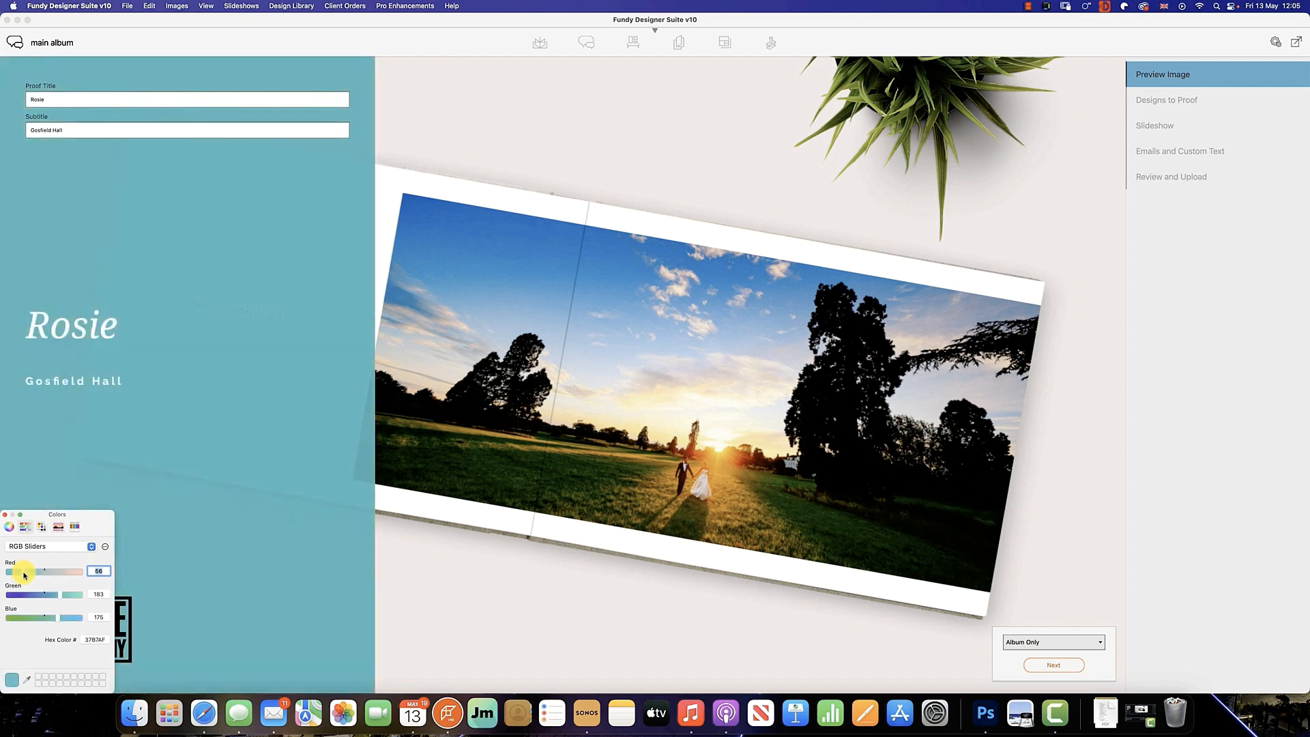
pyautogui.moveTo(23, 572); pyautogui.dragTo(60, 575)
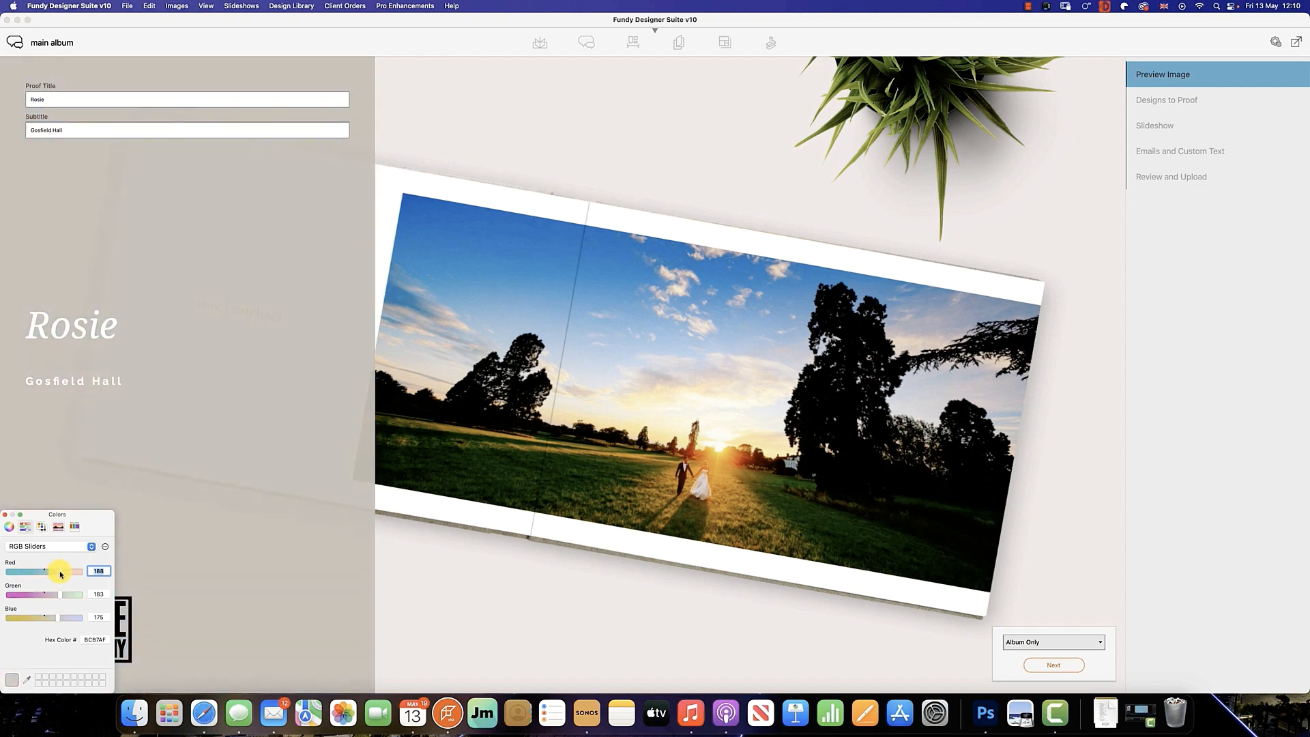
pyautogui.click(5, 515)
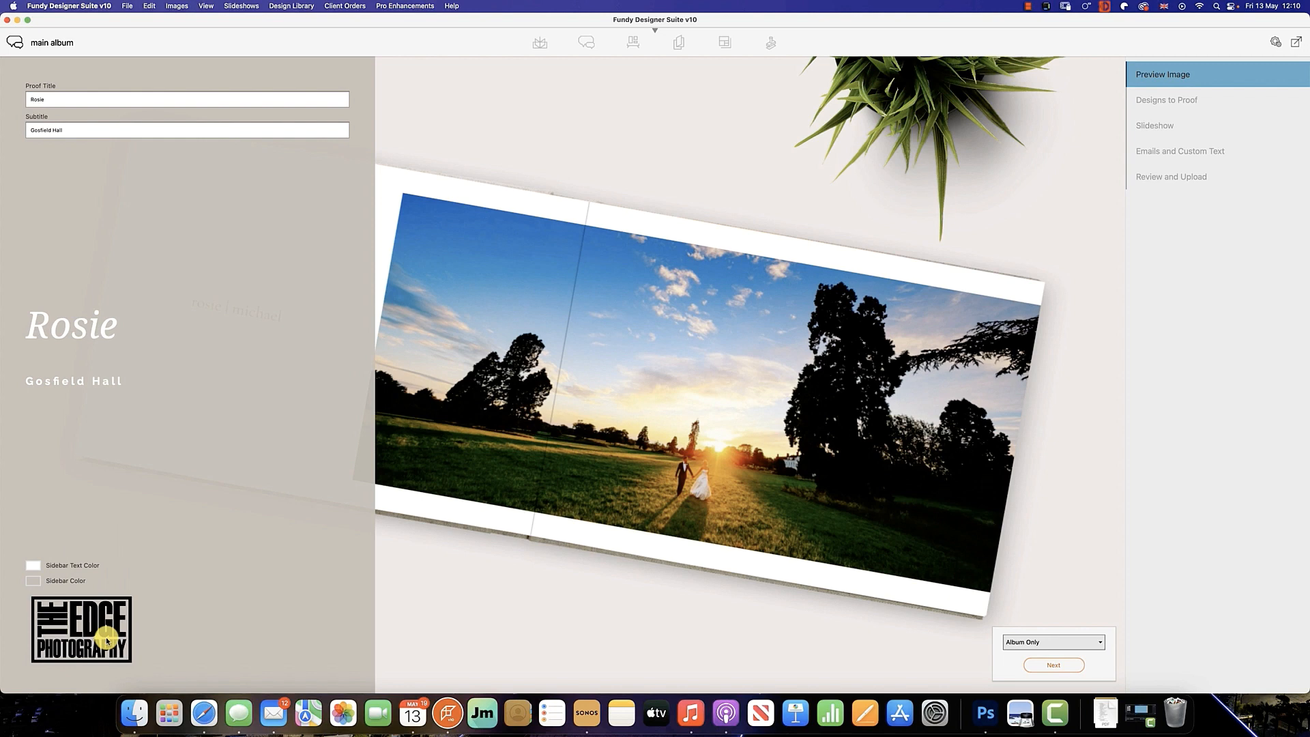
pyautogui.click(82, 629)
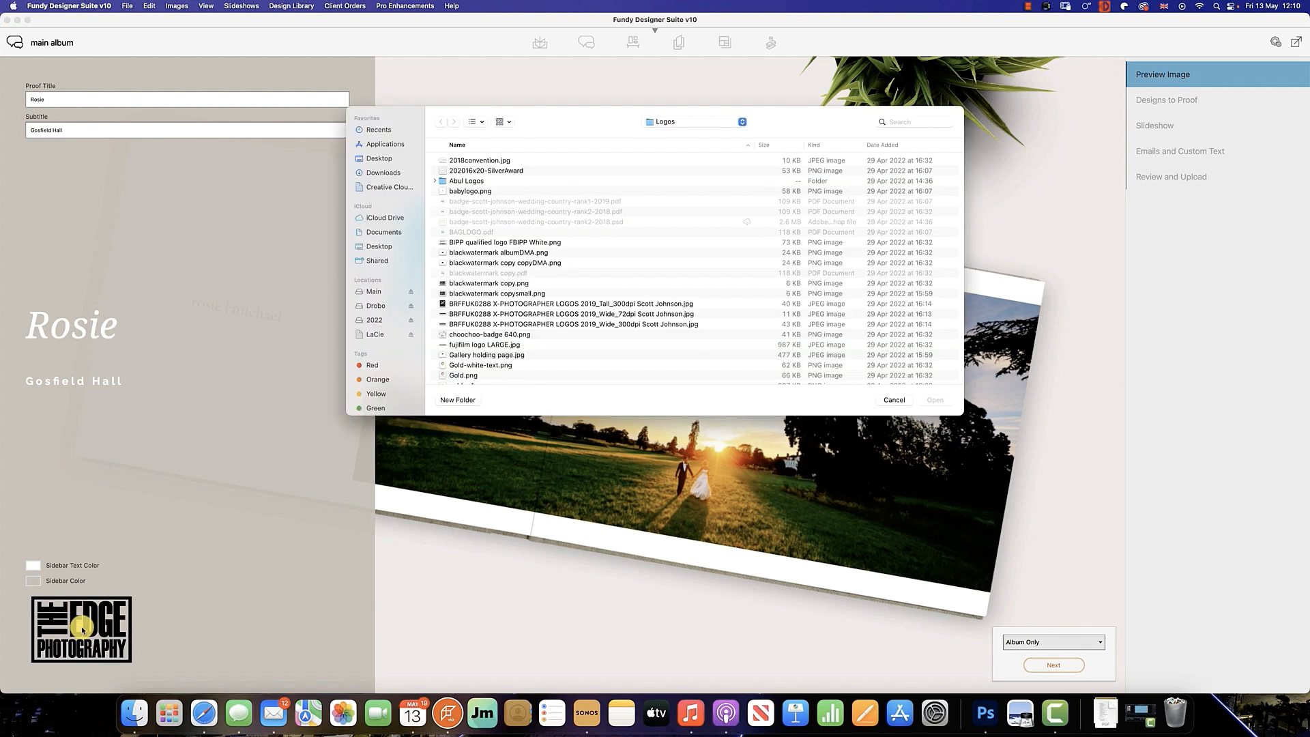
pyautogui.click(473, 284)
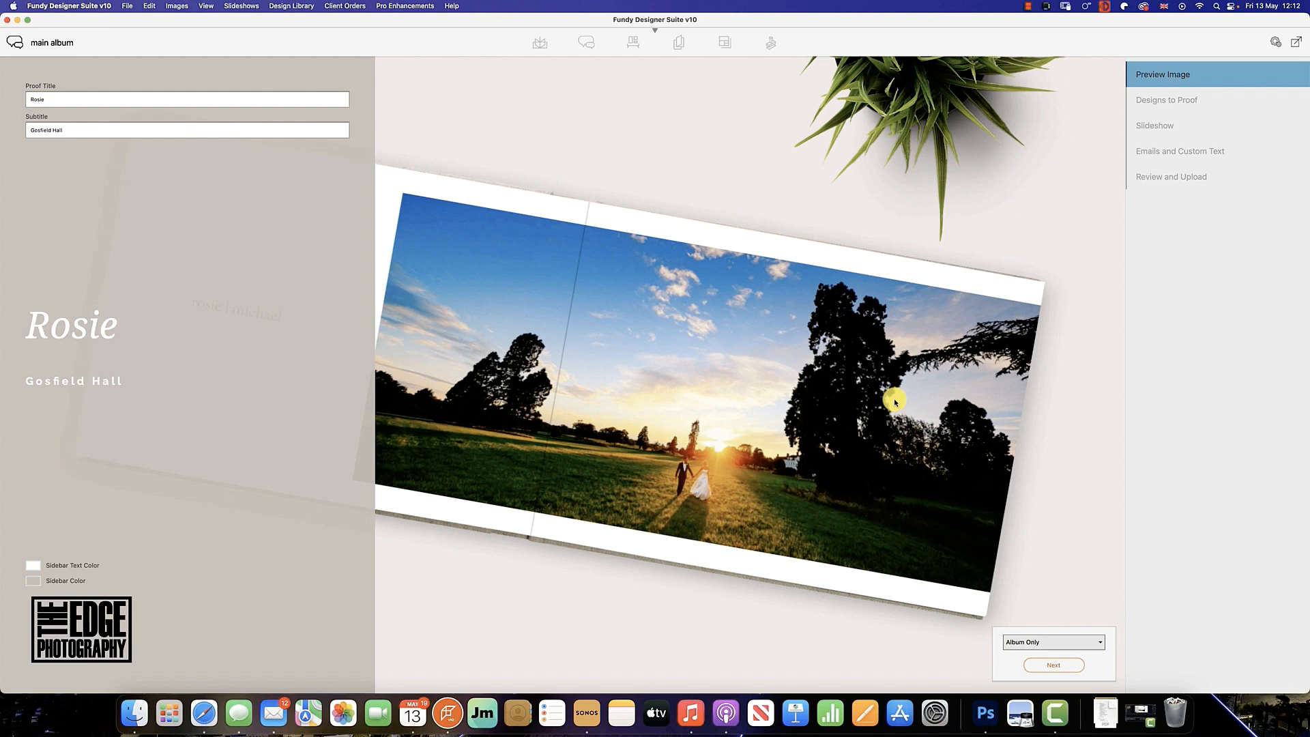
# - Try Album and Card, then Album and Wall Art, and settle on Album, Wall Art, and Card as the preview image
pyautogui.click(1100, 645)
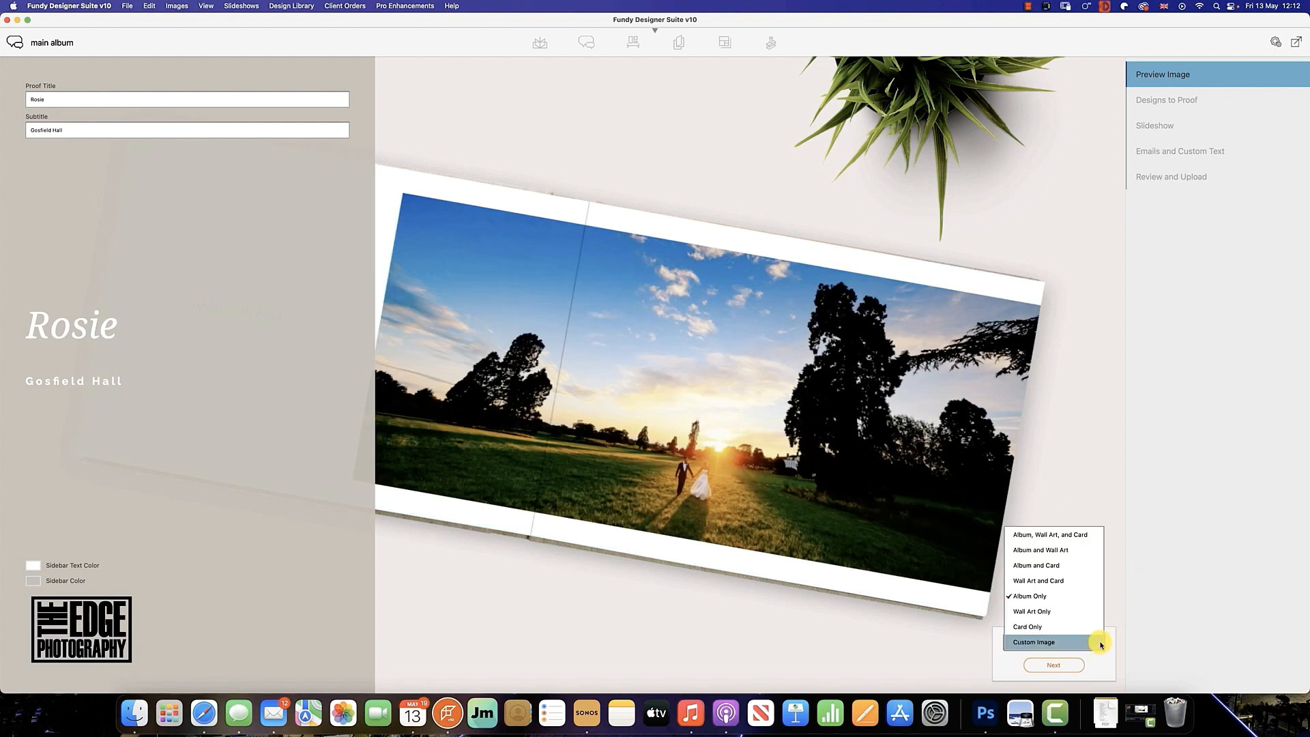
pyautogui.click(1060, 567)
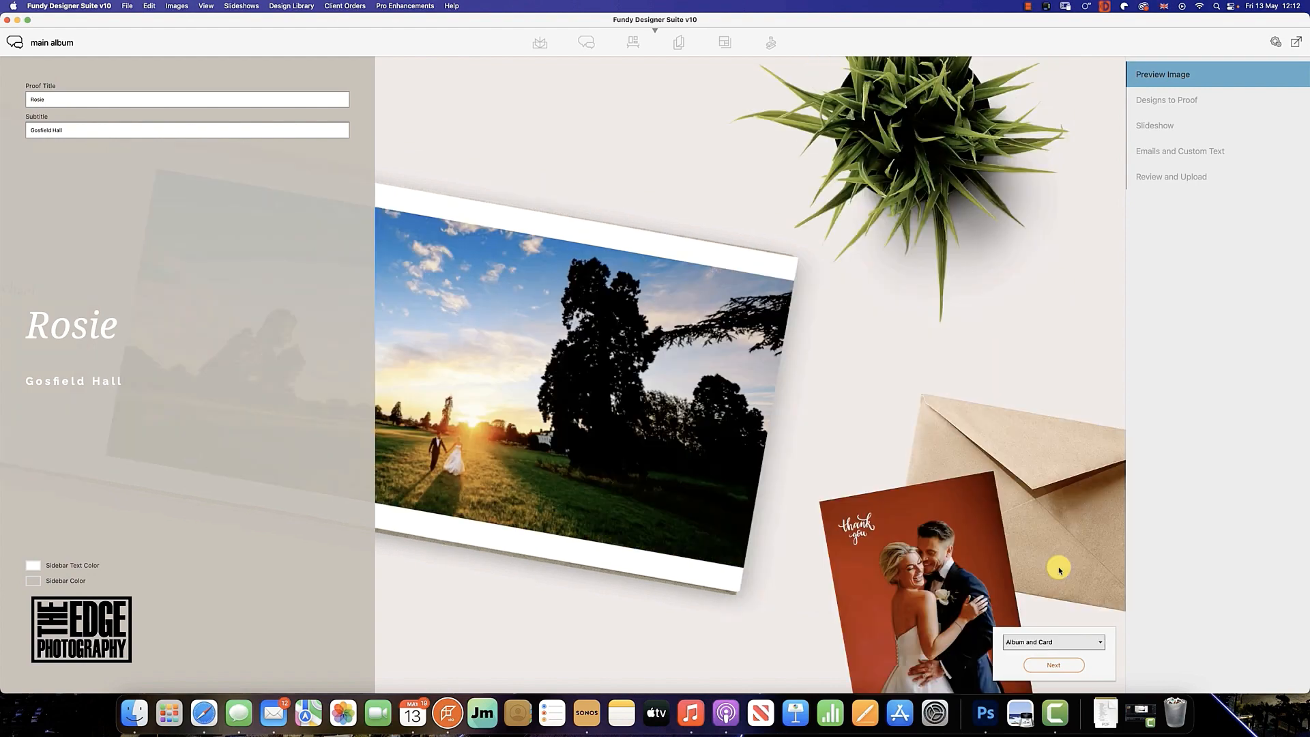
pyautogui.click(1092, 641)
pyautogui.click(1066, 548)
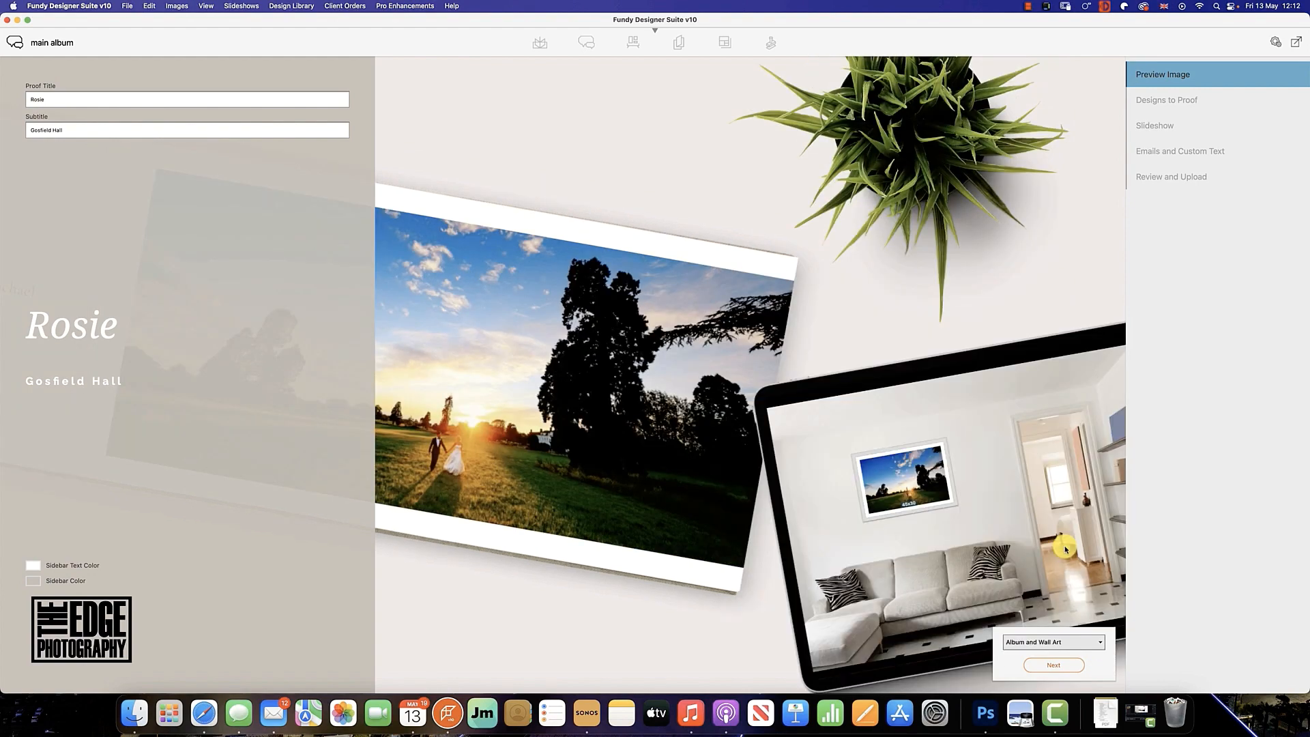
pyautogui.click(1094, 641)
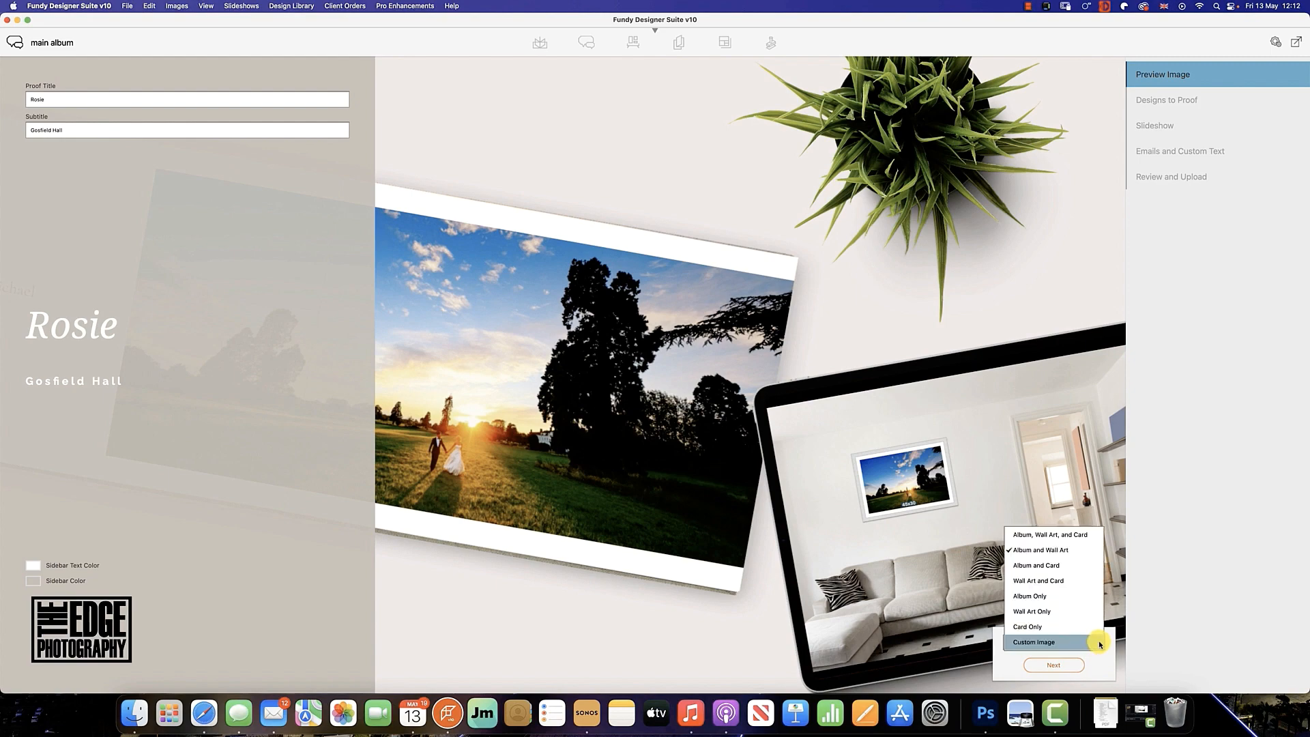
pyautogui.click(1067, 536)
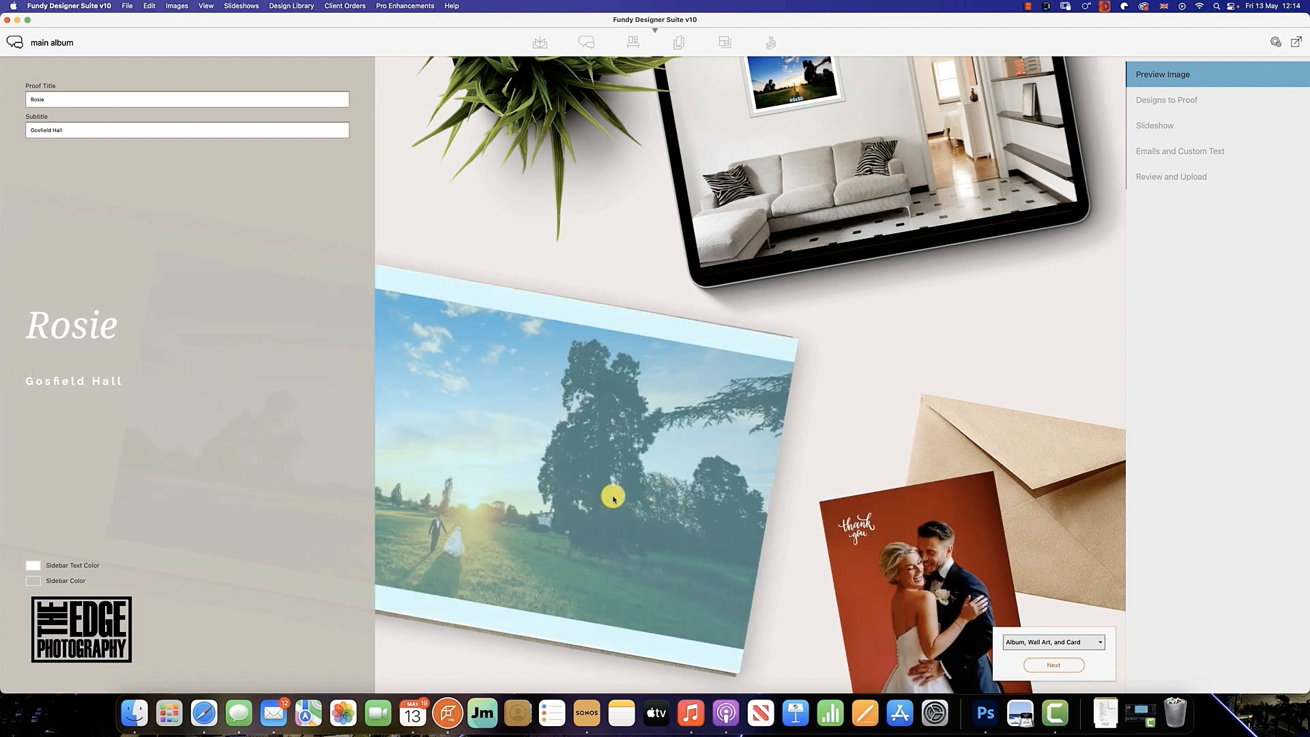
# - Try spreads 73-74, 67-68 and 59-60 in the album preview, ending on Pages 49-50
pyautogui.click(589, 453)
pyautogui.click(638, 463)
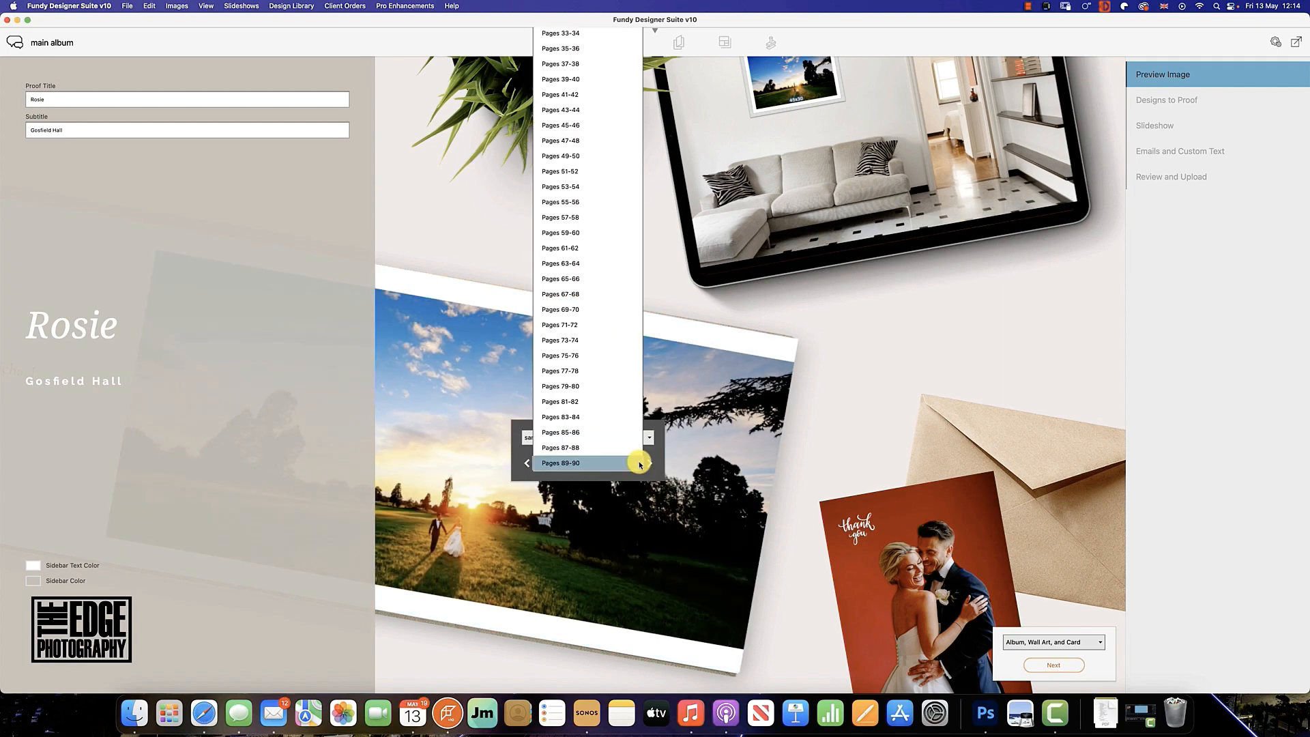
pyautogui.click(600, 341)
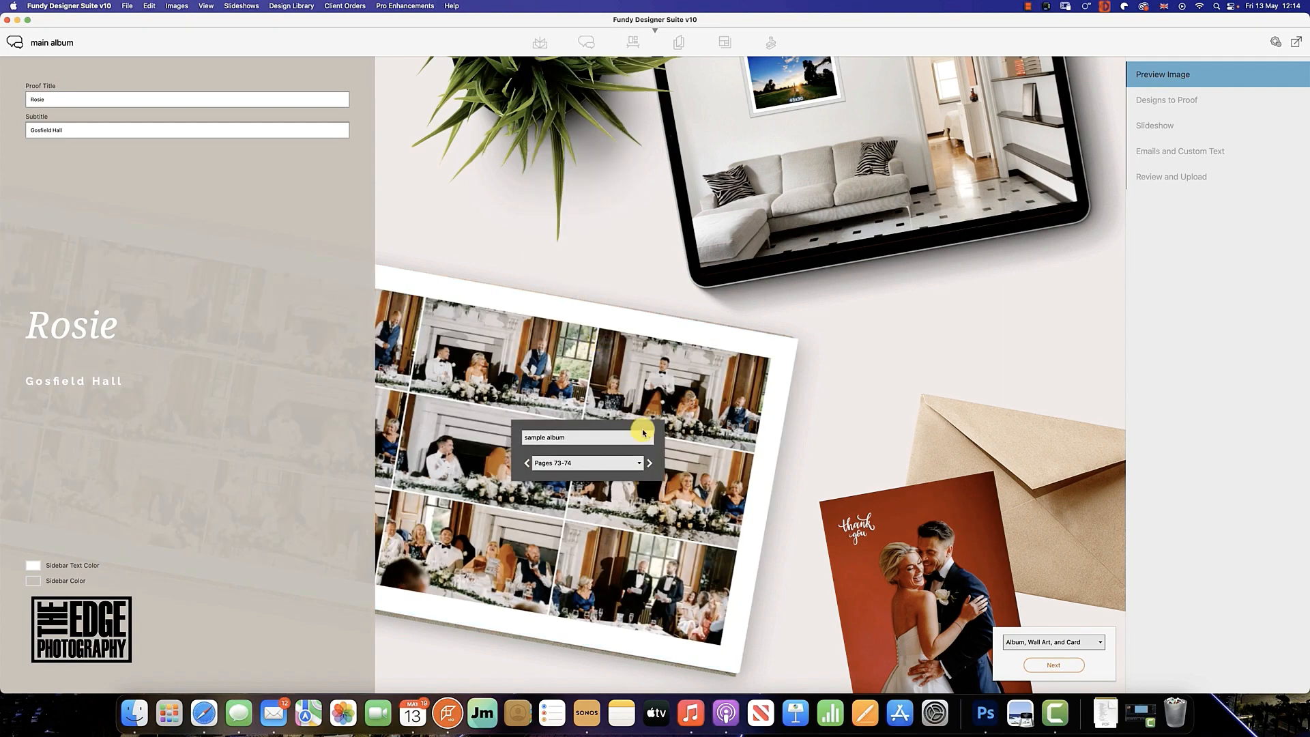
pyautogui.click(638, 461)
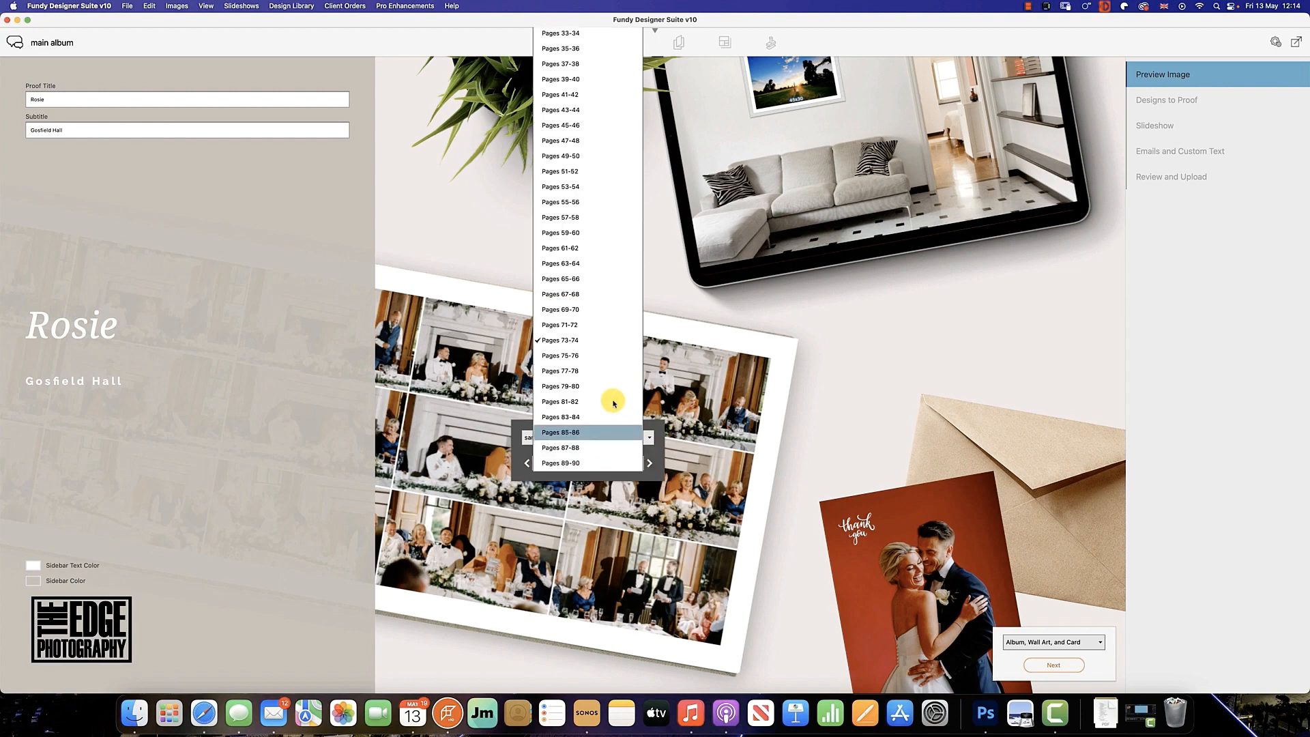
pyautogui.click(585, 294)
pyautogui.click(640, 464)
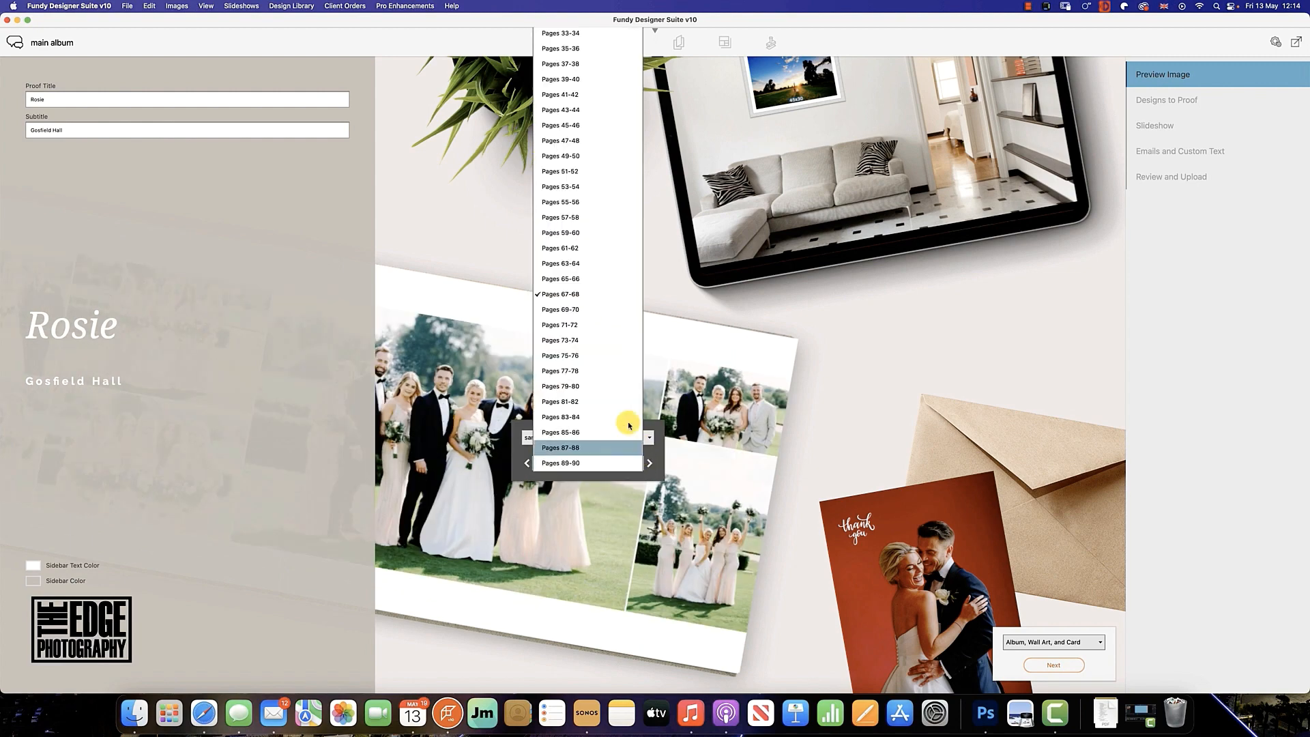
pyautogui.click(580, 233)
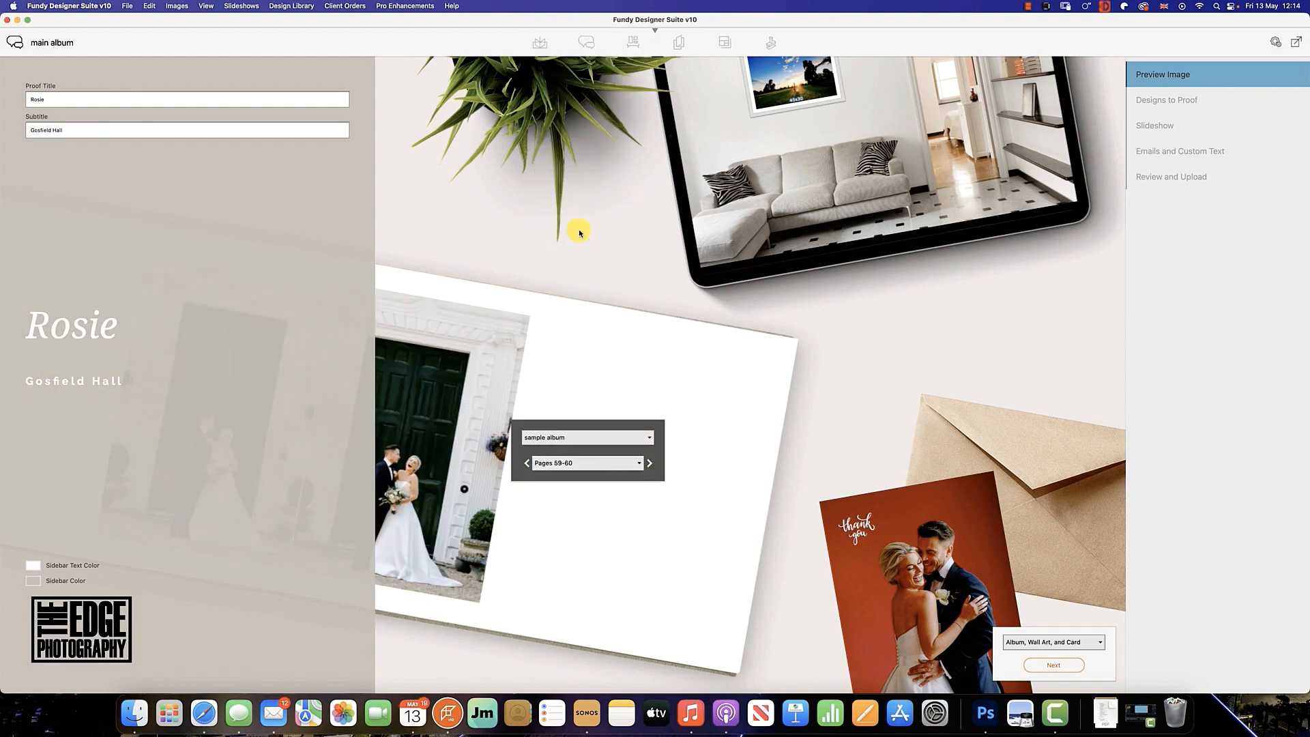
pyautogui.click(637, 462)
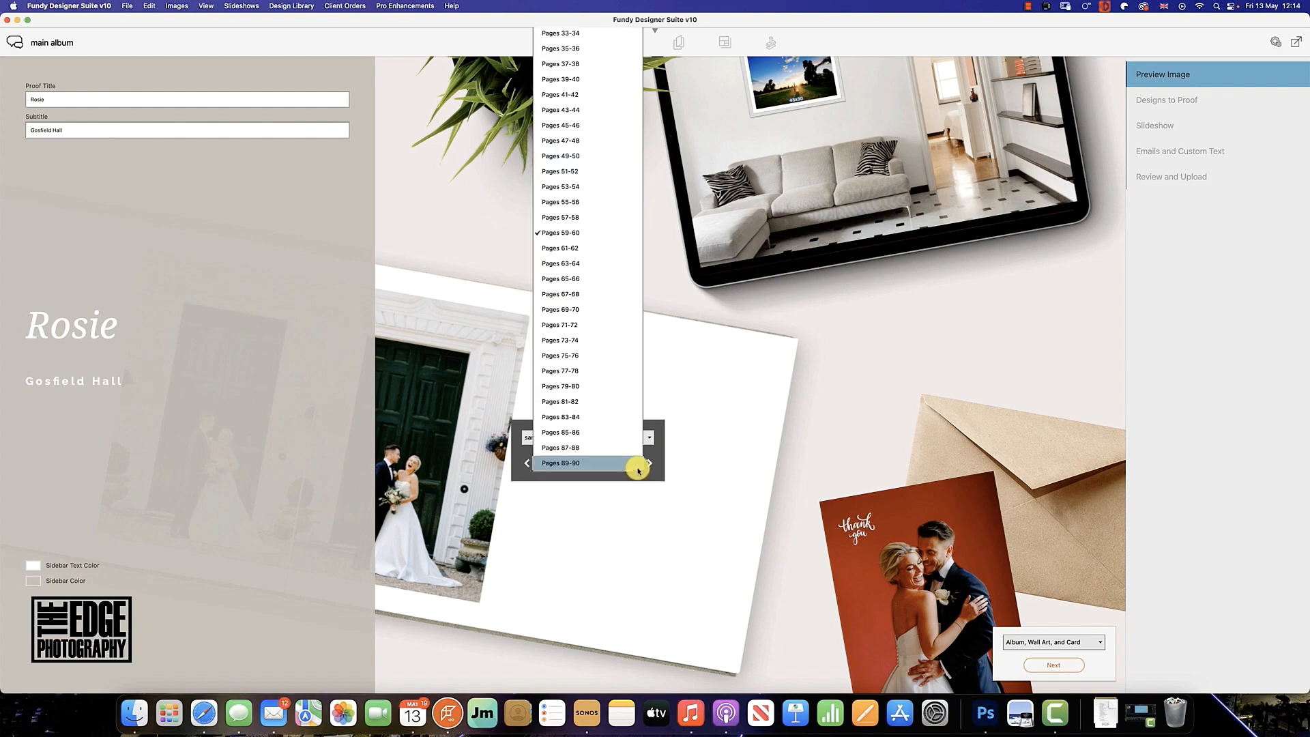
pyautogui.click(578, 157)
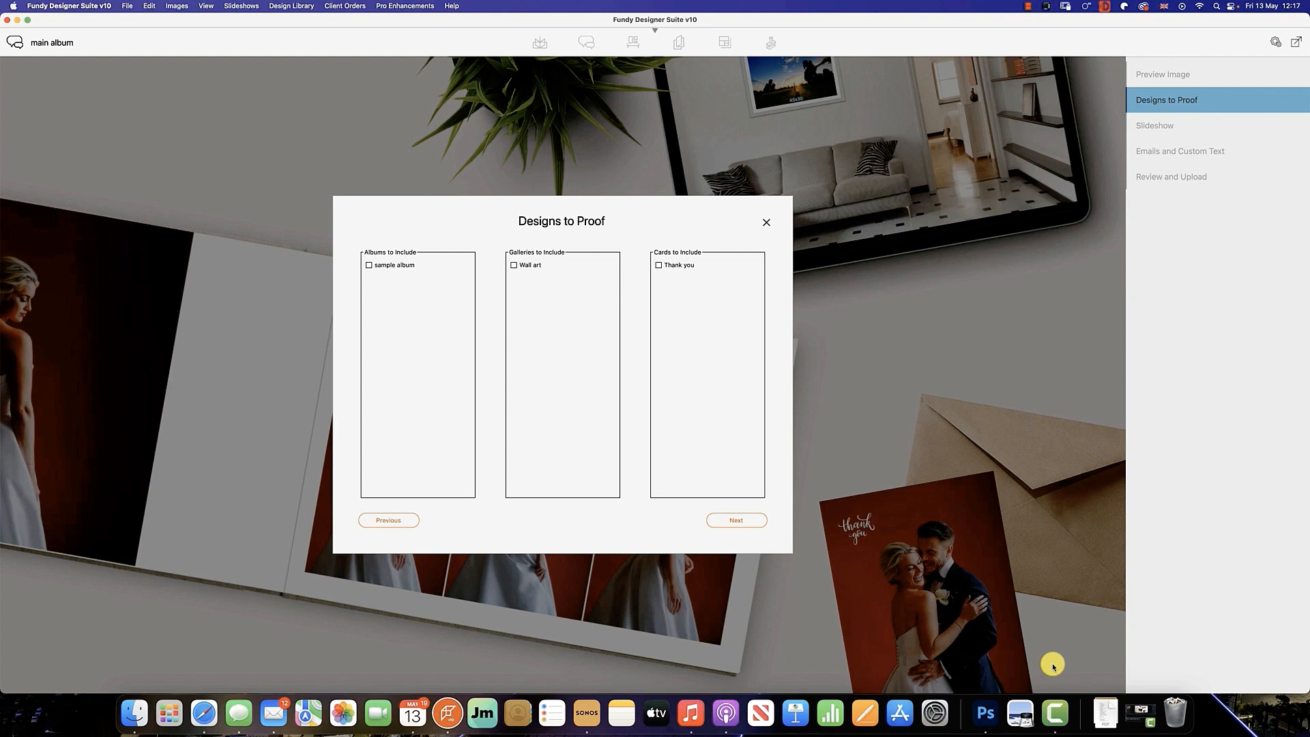
# - Include the sample album, Thank you card and Wall art gallery, then advance to Slideshow
pyautogui.click(368, 266)
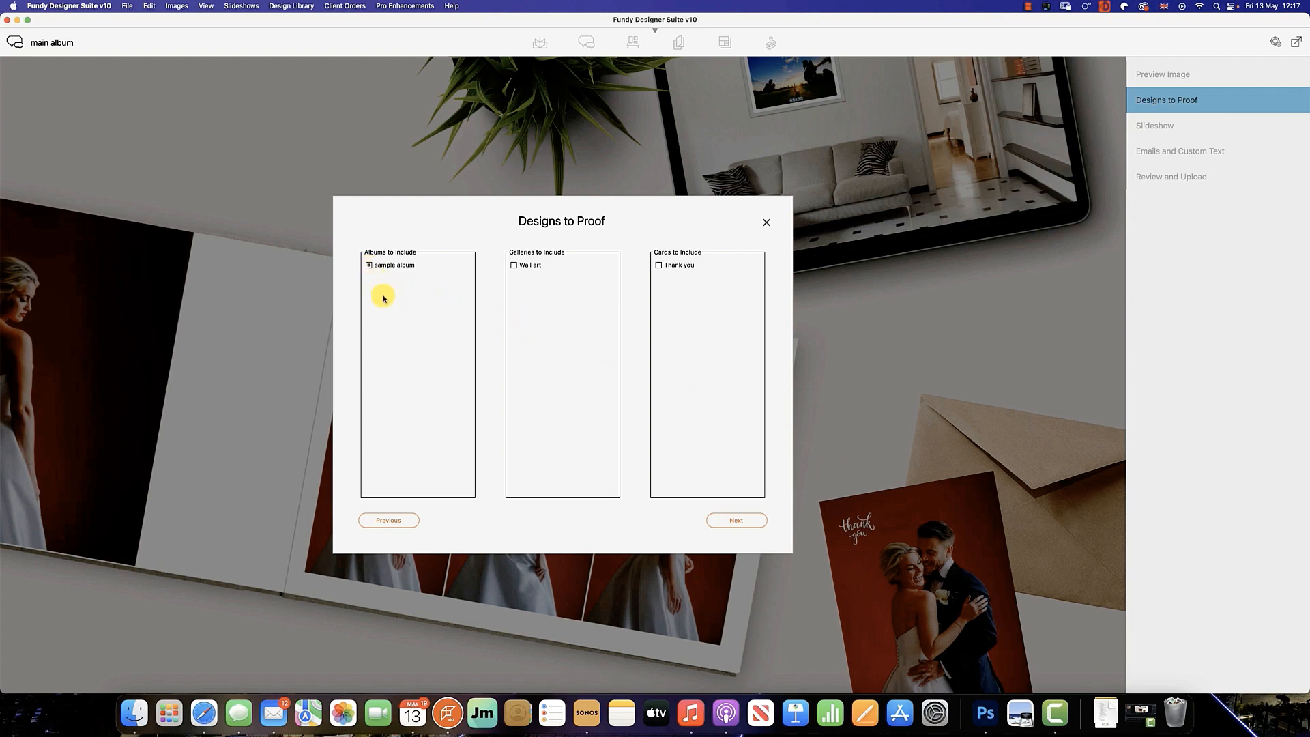
pyautogui.click(657, 266)
pyautogui.click(513, 265)
pyautogui.click(735, 520)
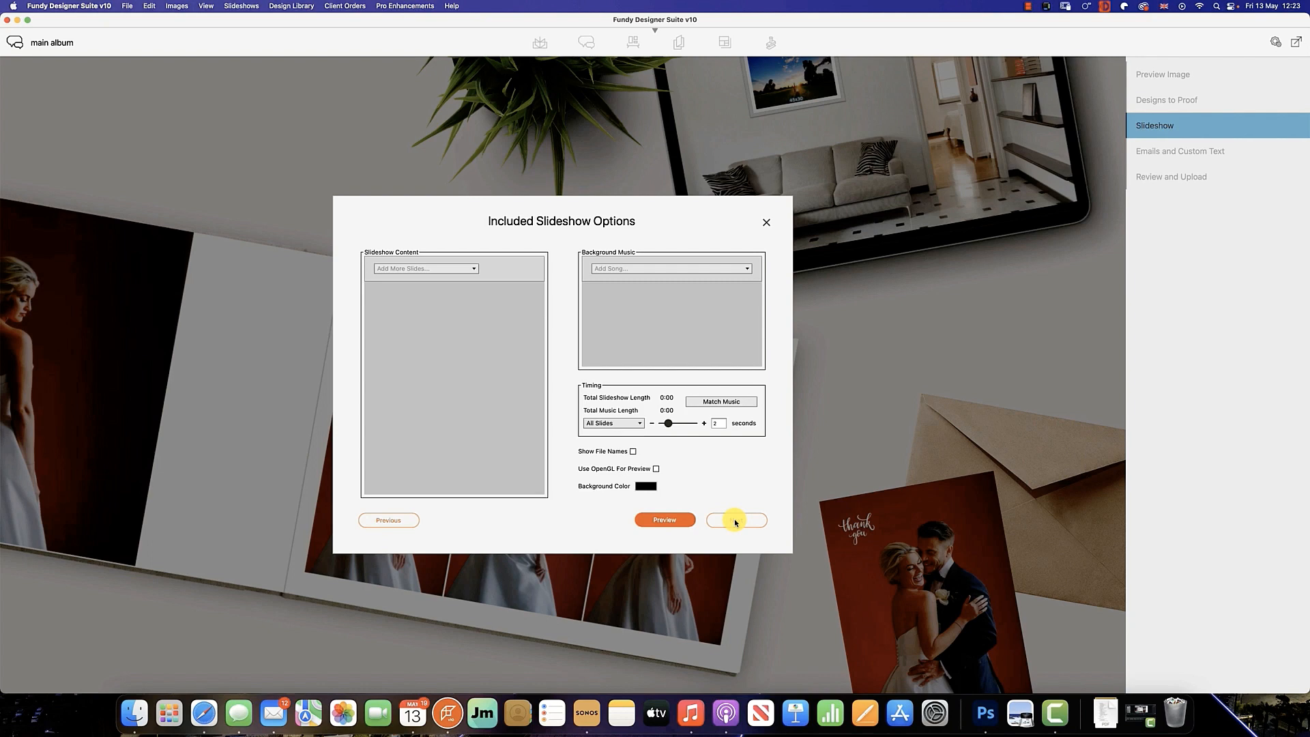
# - Add the 45 sample album slides and Humans Being Humans as background music
pyautogui.click(473, 269)
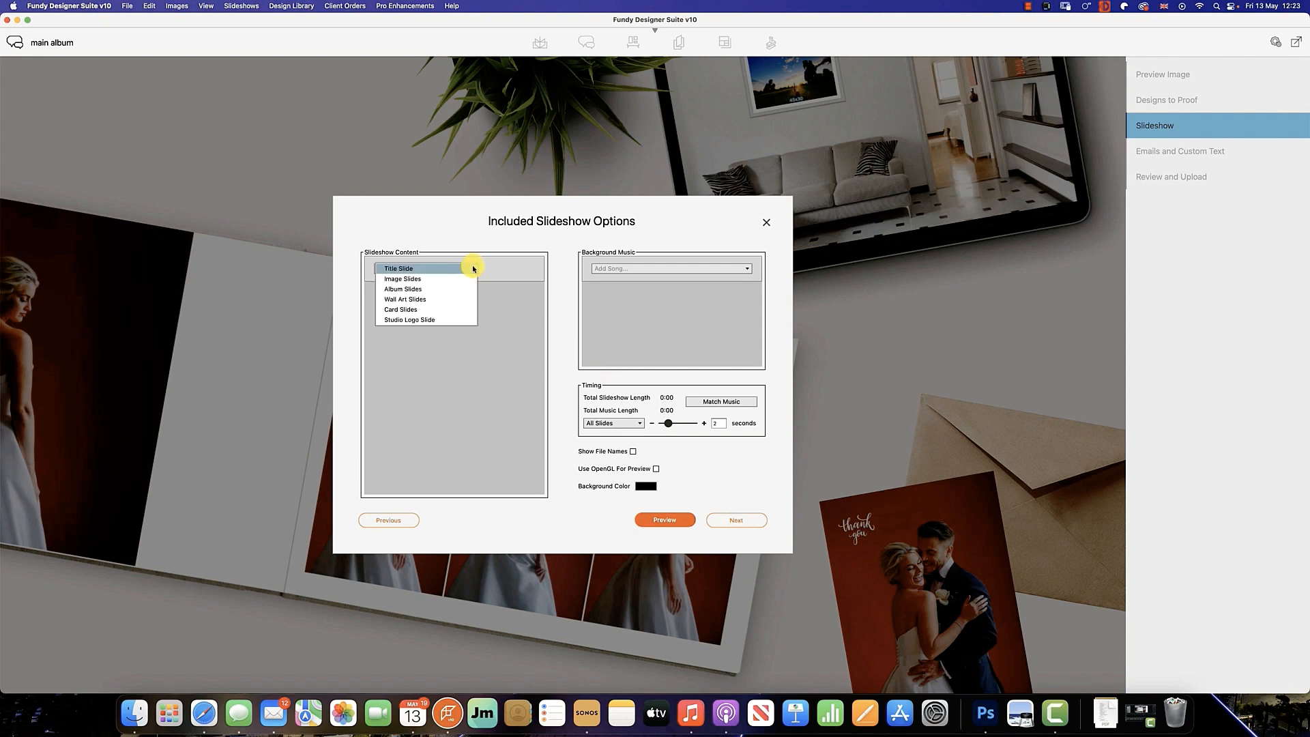
pyautogui.click(425, 291)
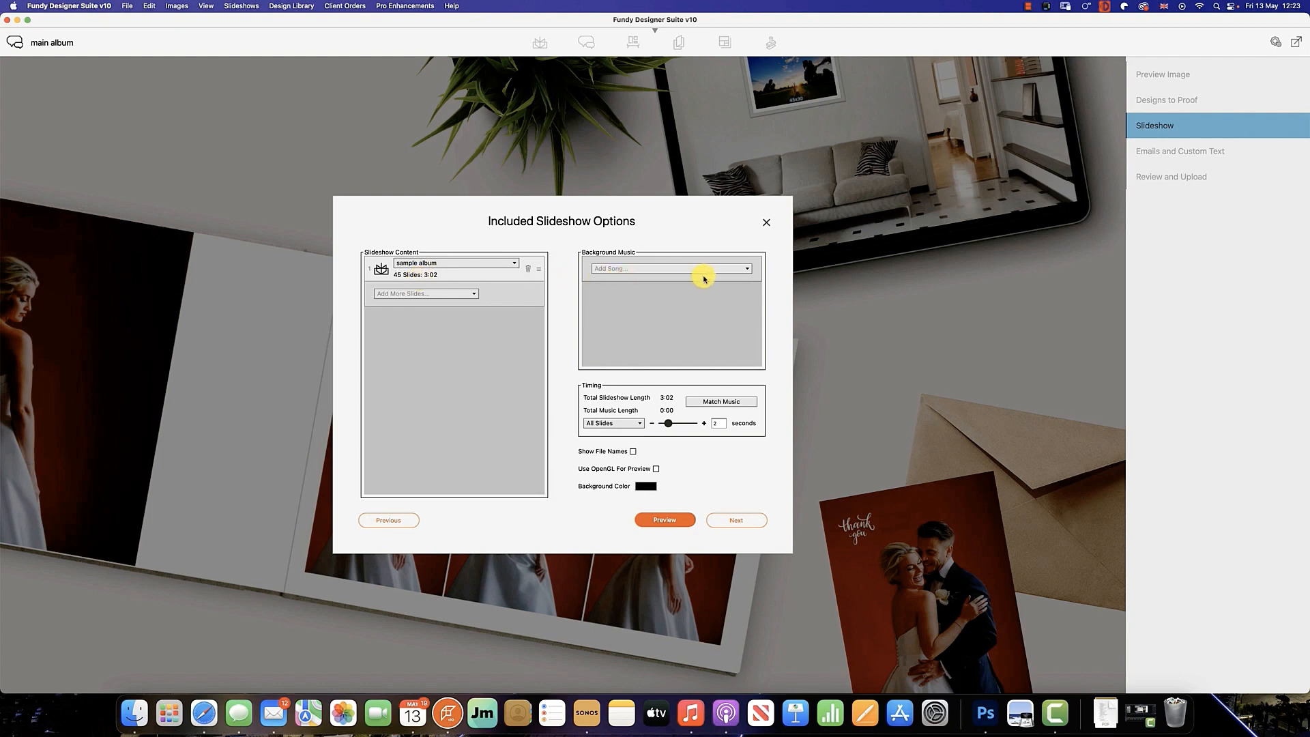
pyautogui.click(748, 271)
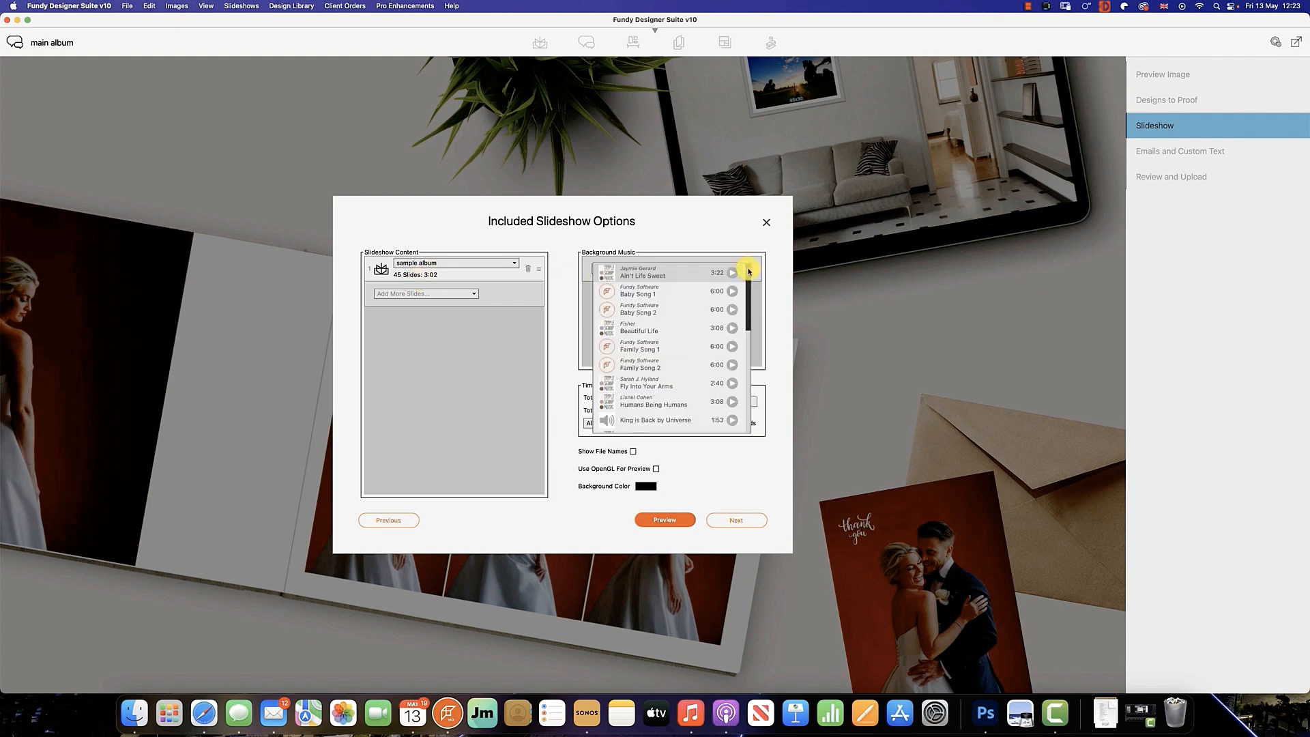
pyautogui.click(676, 402)
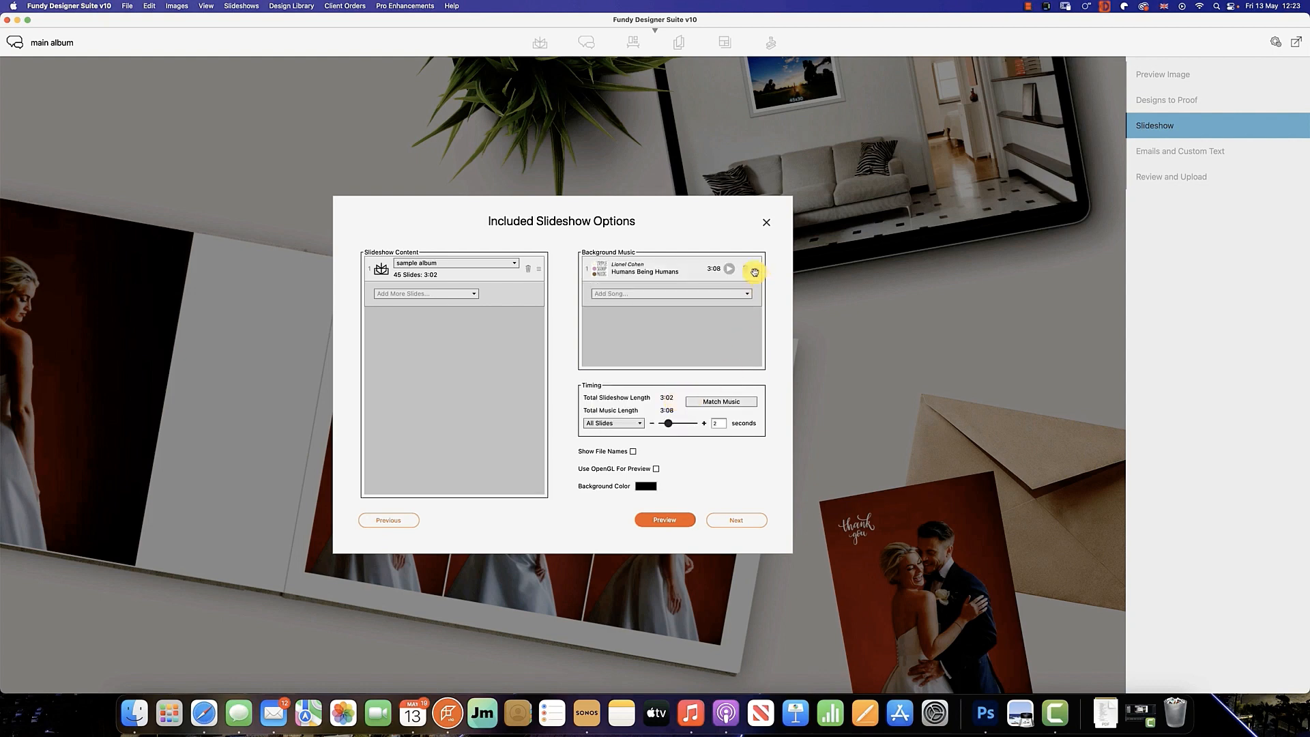
pyautogui.click(747, 295)
pyautogui.scroll(-10, 678, 366)
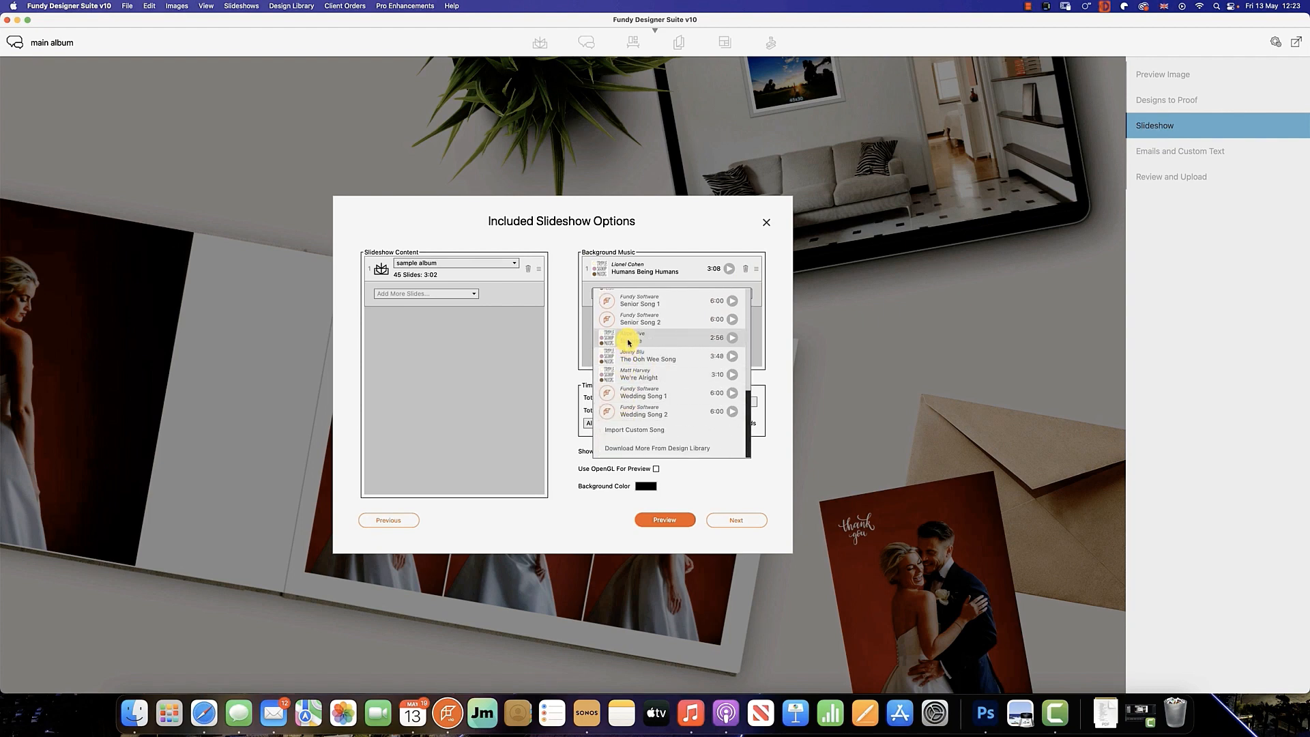
pyautogui.click(651, 435)
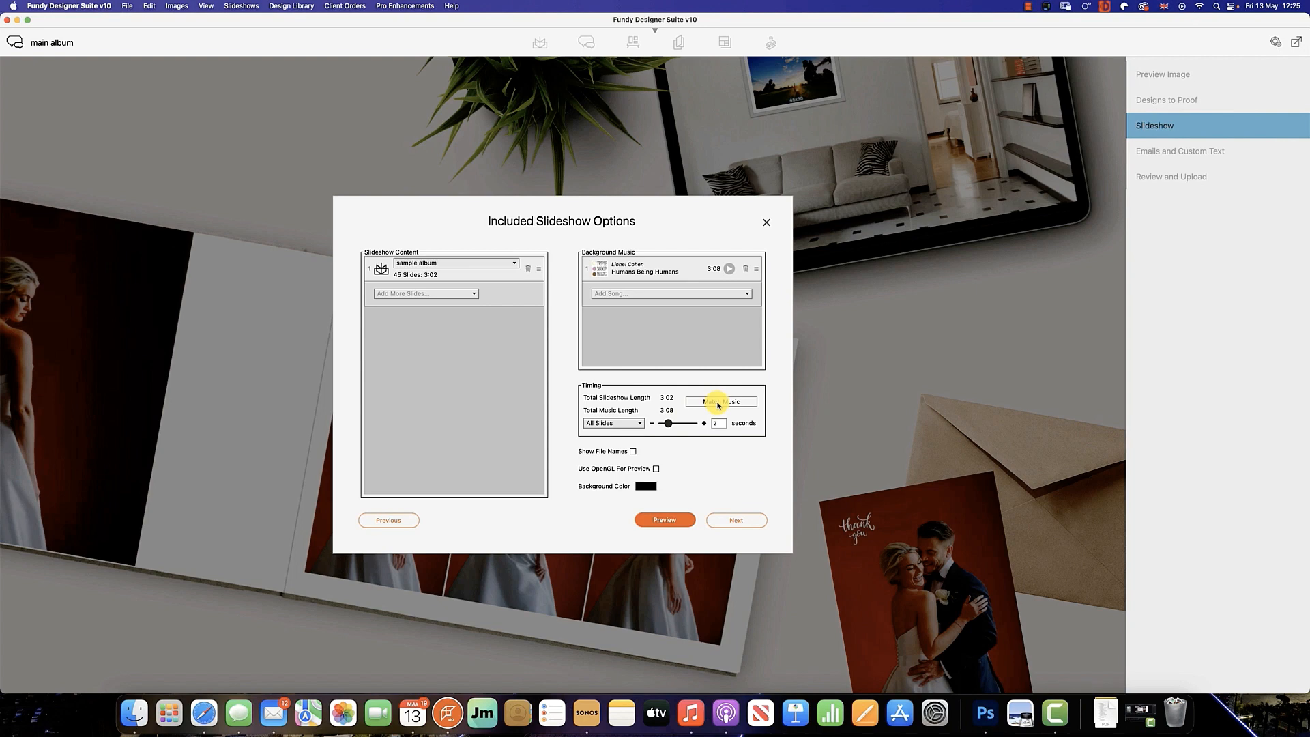
# - Match the slide durations to the song length, confirming the adjustment
pyautogui.click(719, 404)
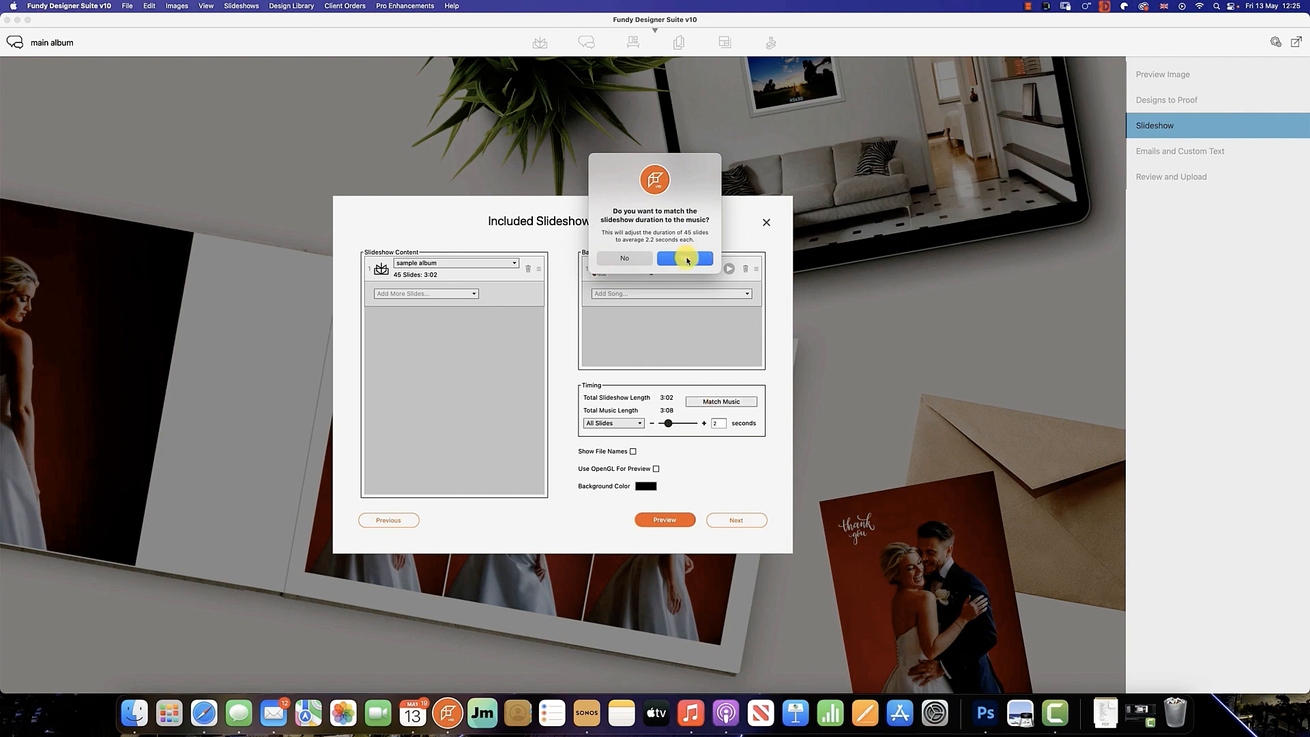
pyautogui.click(686, 259)
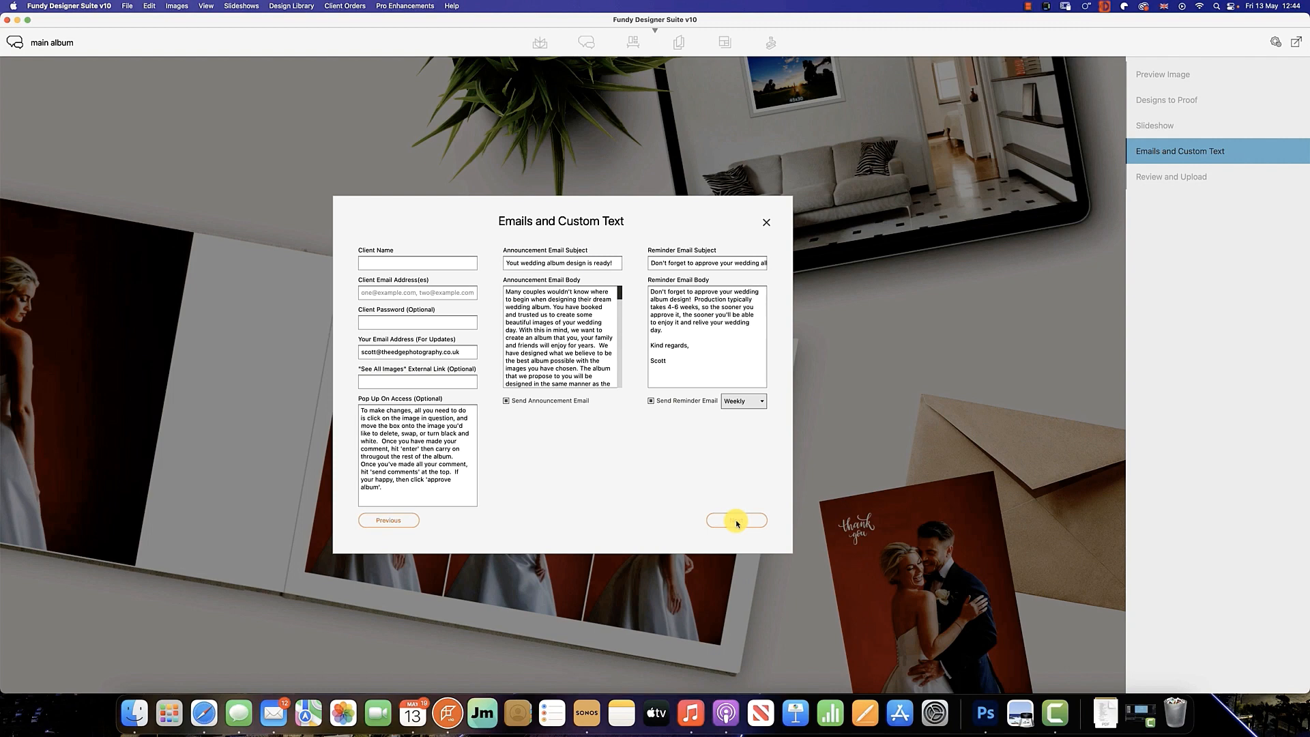
# - Enter the client's name and begin typing the client's e-mail address
pyautogui.click(439, 263)
pyautogui.click(425, 294)
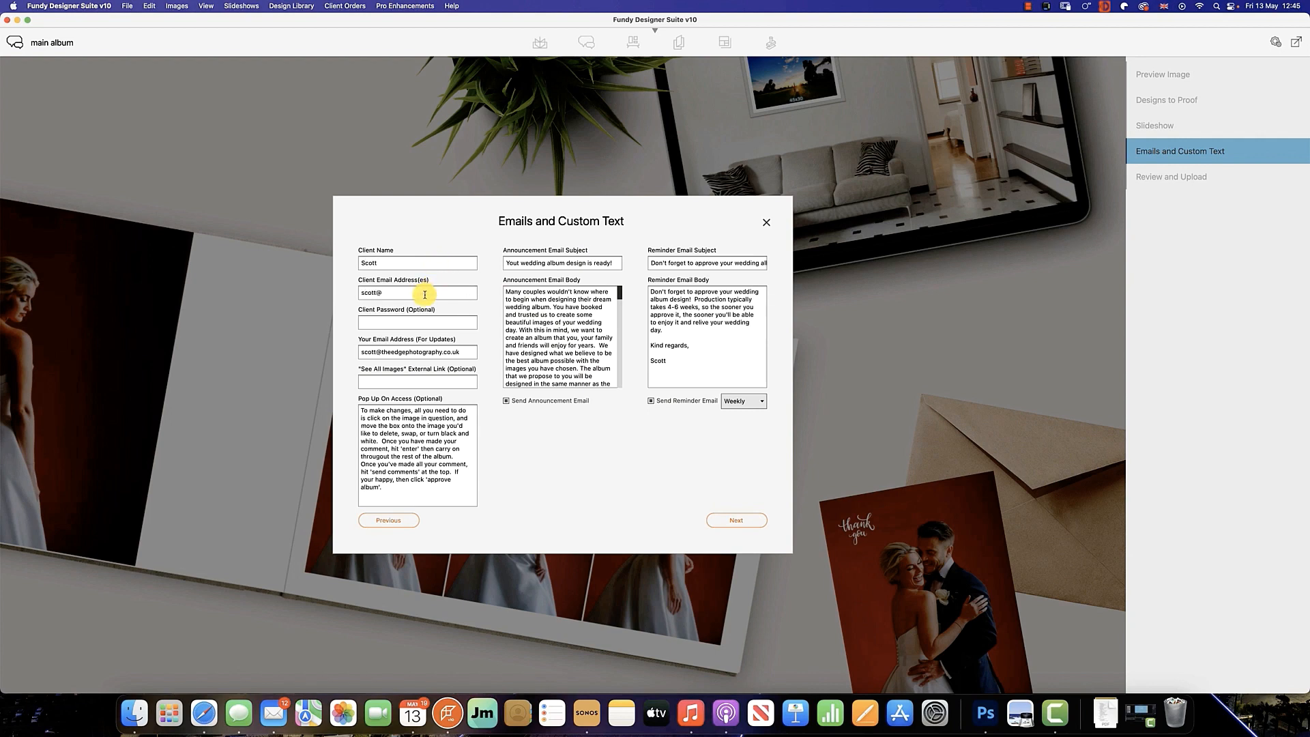
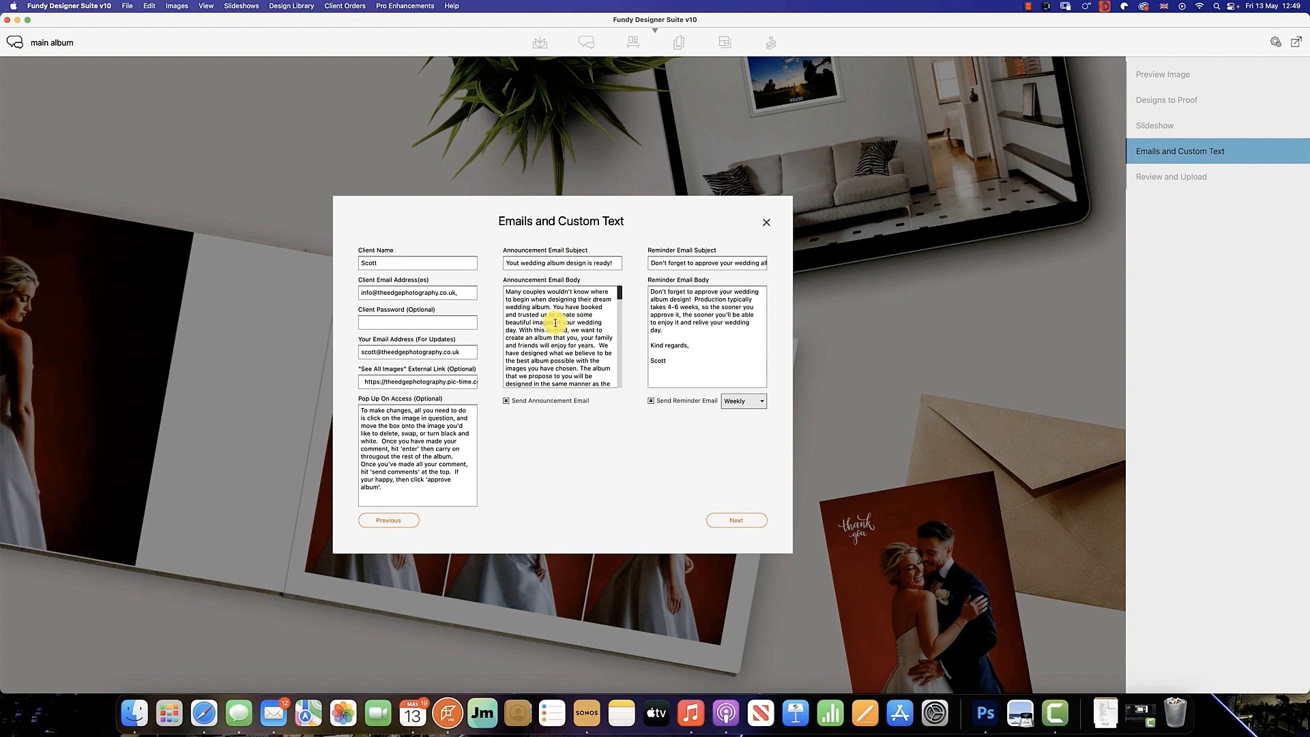
pyautogui.click(506, 401)
pyautogui.click(762, 404)
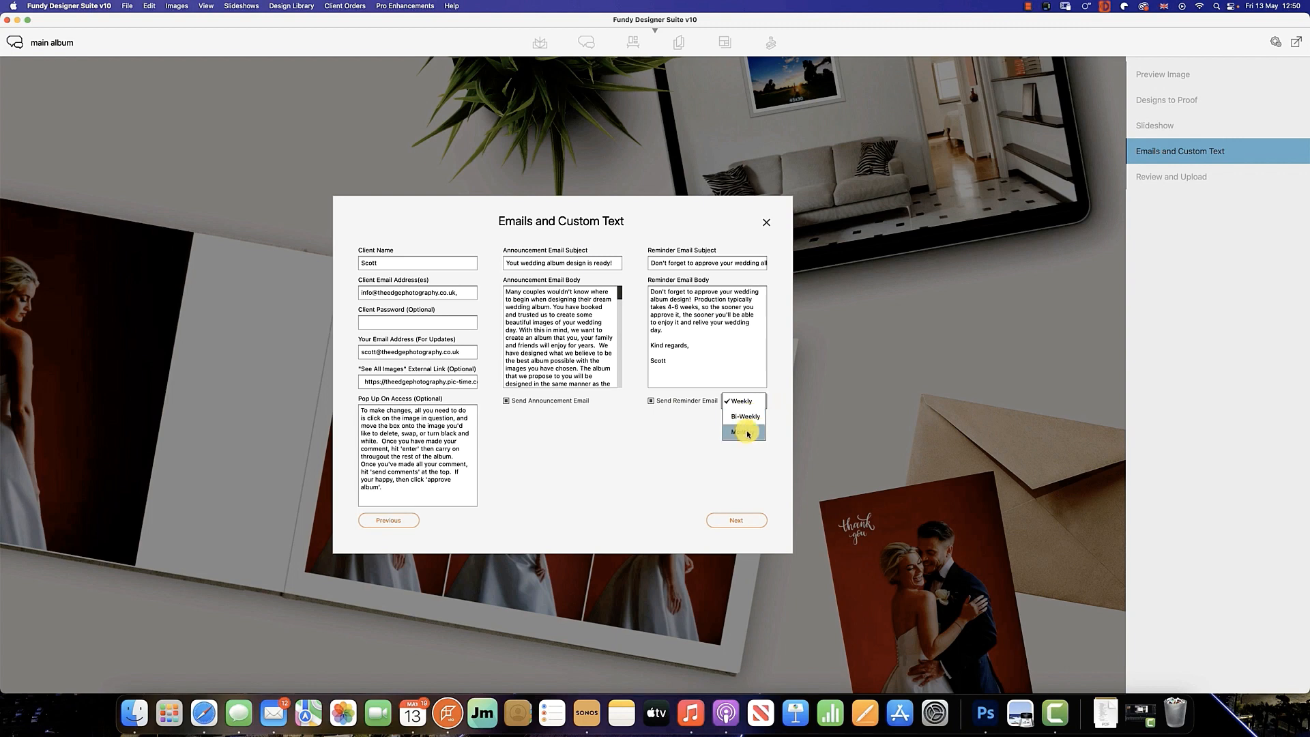
pyautogui.click(694, 421)
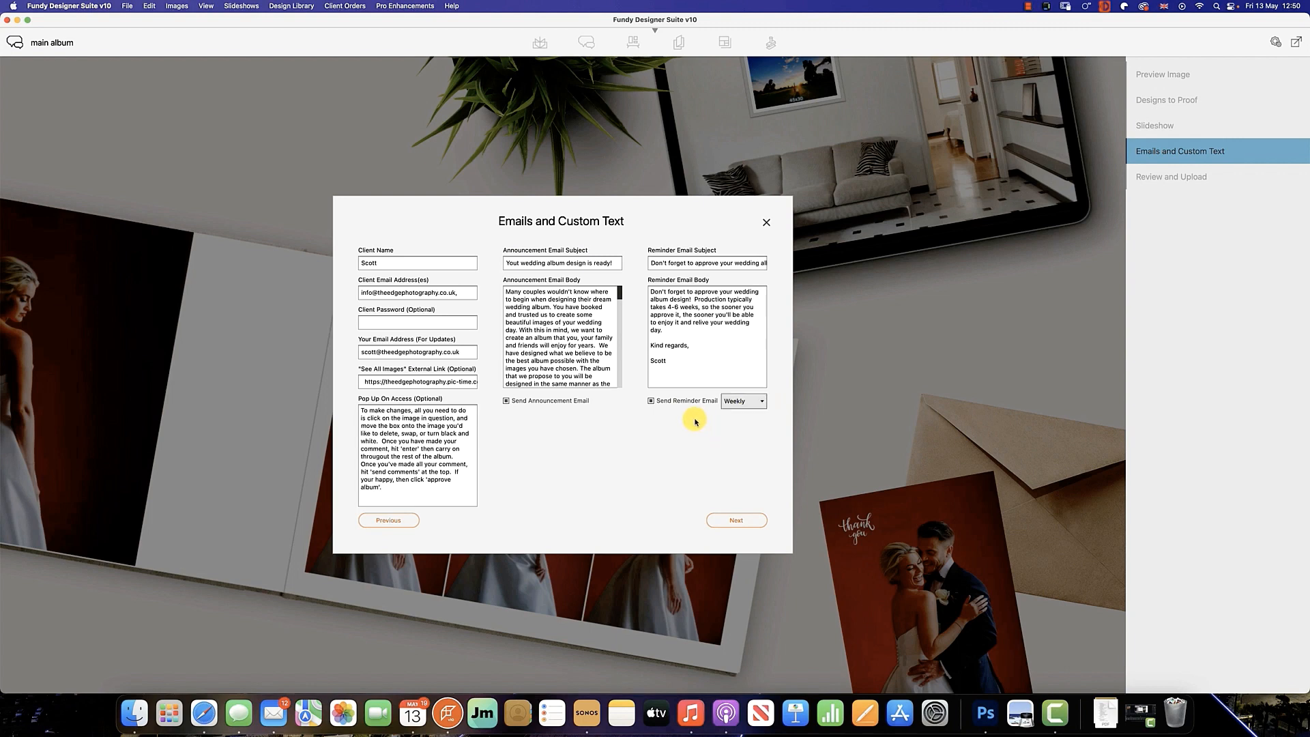
pyautogui.click(650, 401)
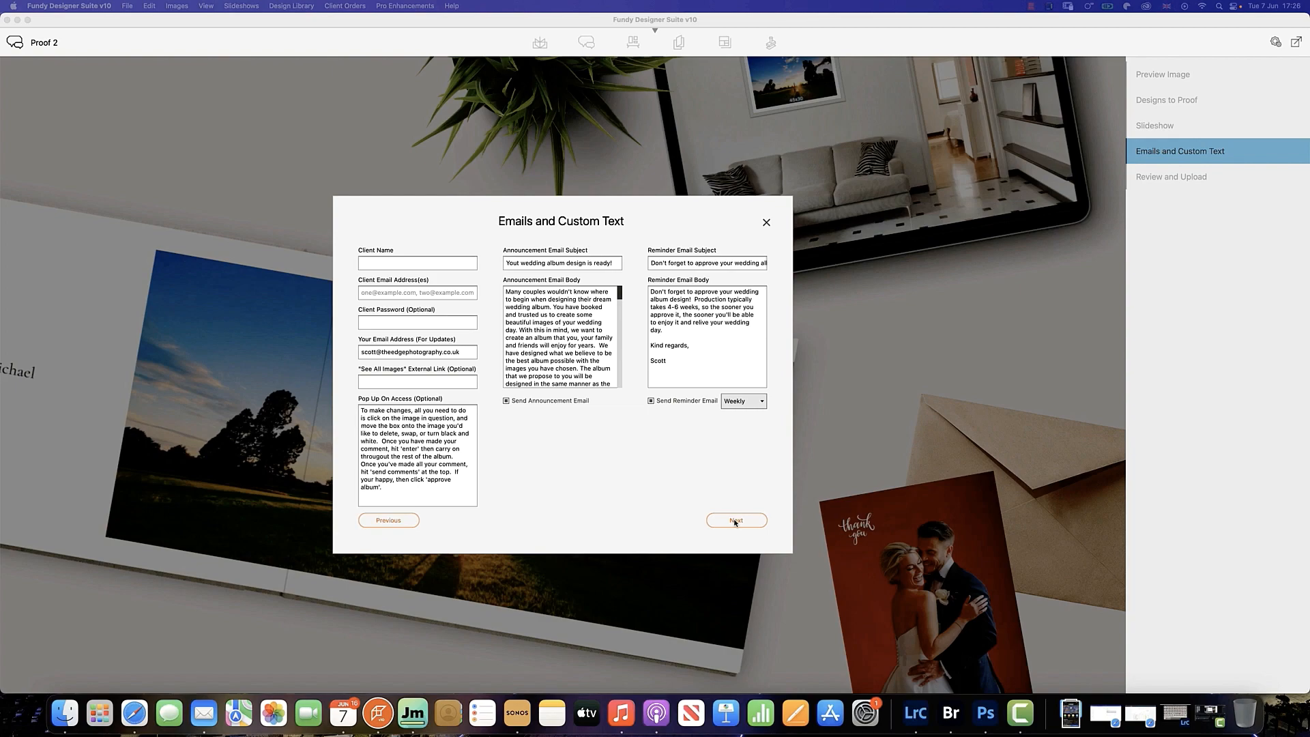
# - Go to Review and Upload and start exporting and uploading the proof files
pyautogui.click(735, 521)
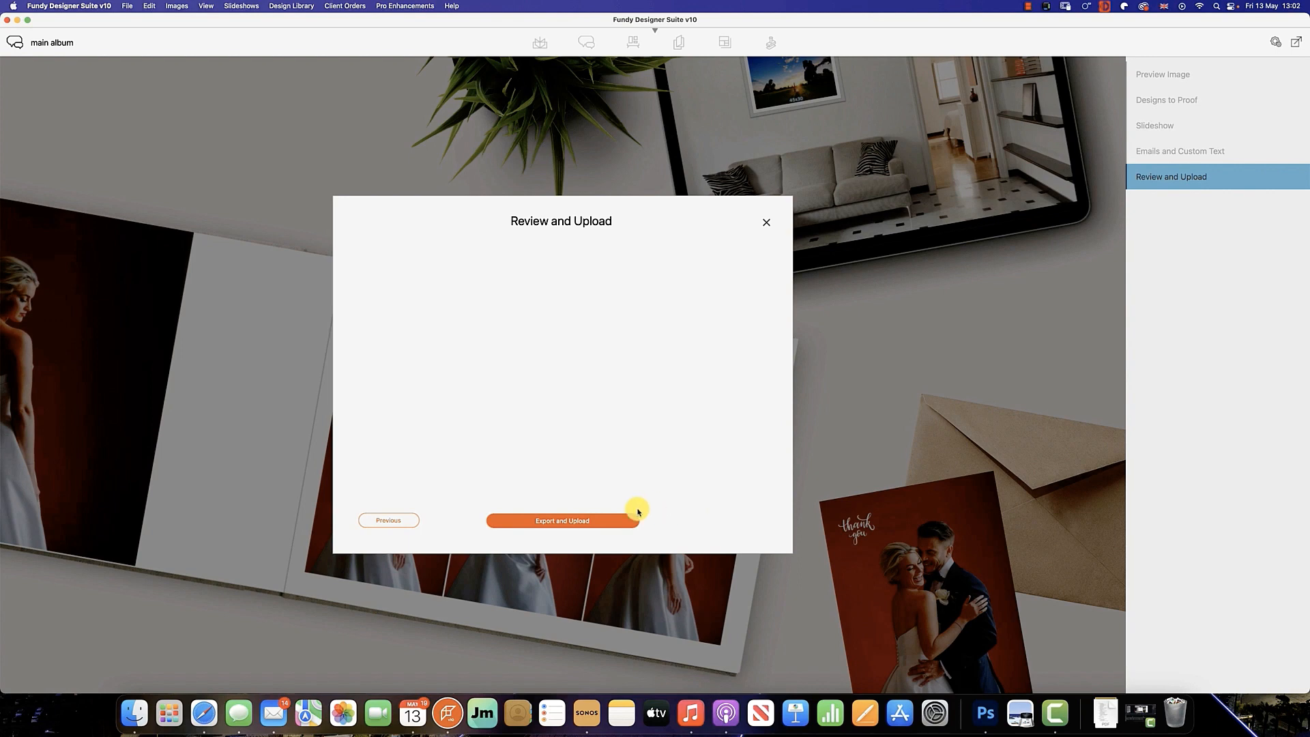
pyautogui.click(566, 522)
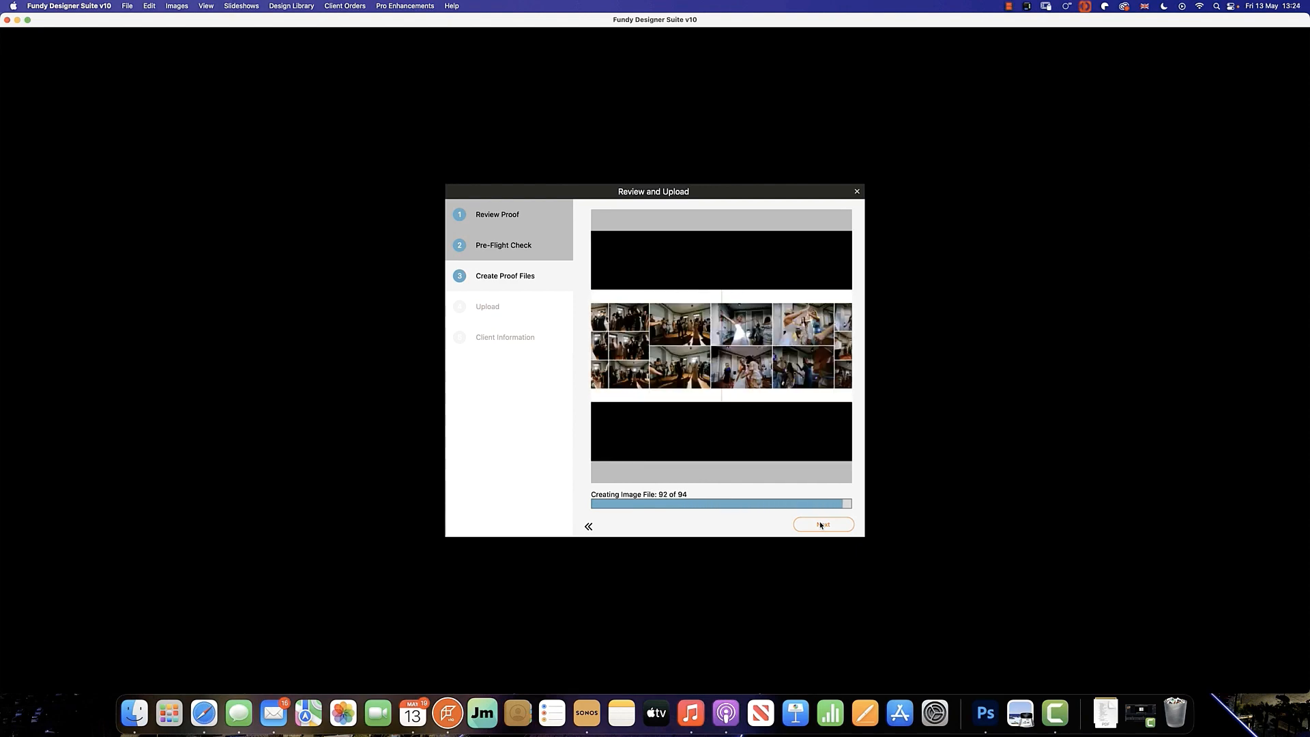
# - Continue past file creation to upload the proof and get the shareable client link
pyautogui.click(825, 526)
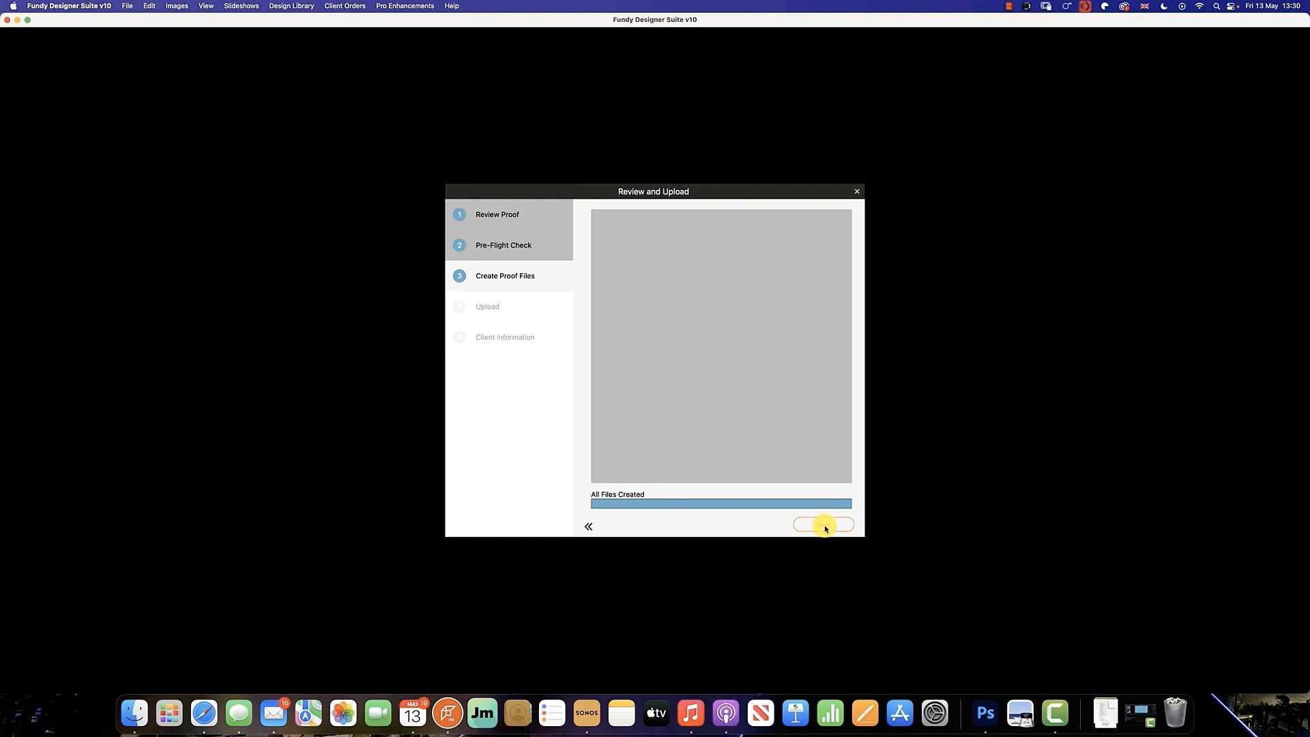
pyautogui.click(824, 525)
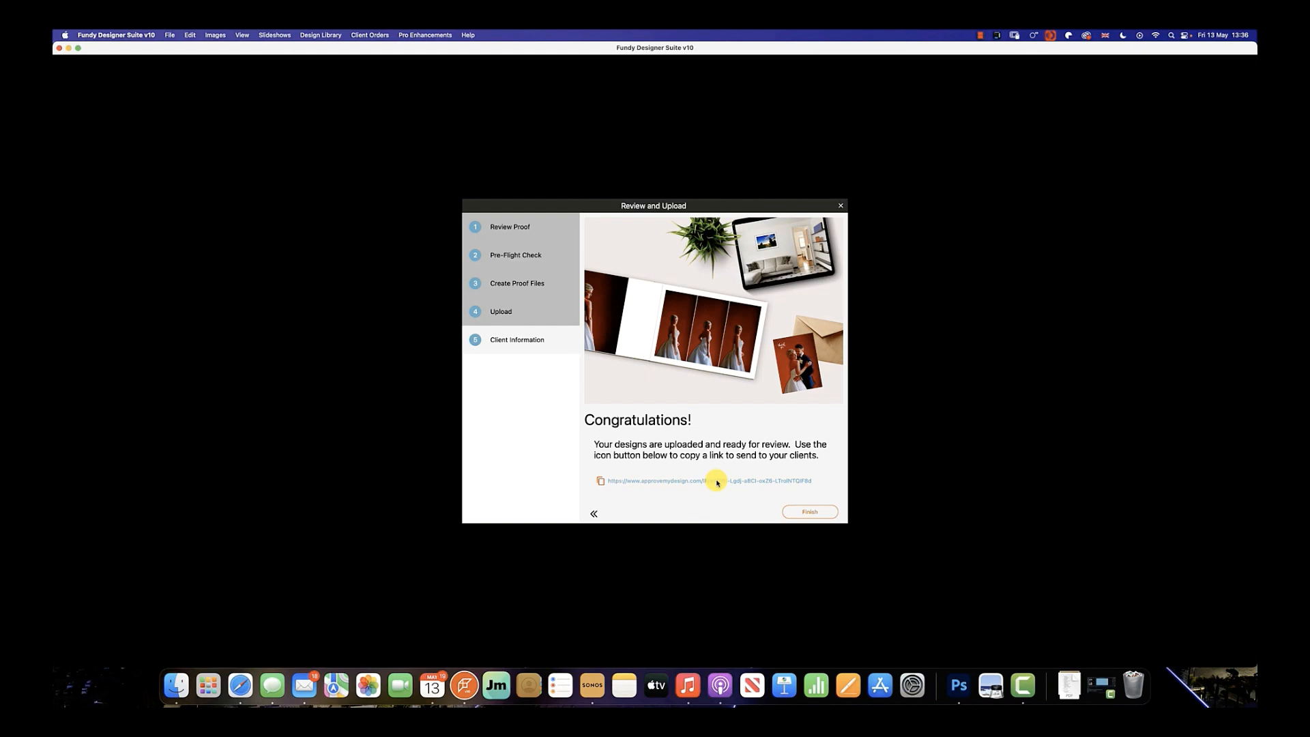
# - Finish the upload wizard so the proof is marked Proof Uploaded
pyautogui.click(805, 510)
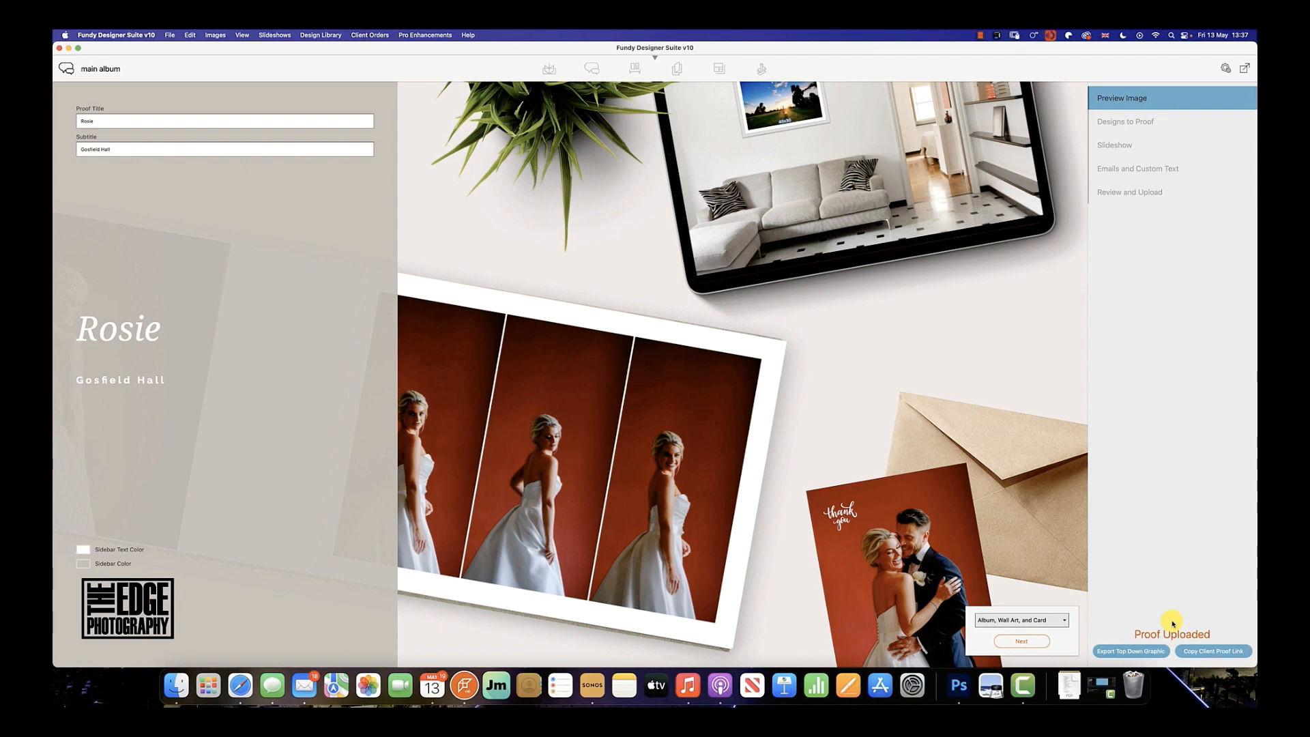
# - Copy the client proof link to the clipboard and dismiss the confirmation
pyautogui.click(1214, 652)
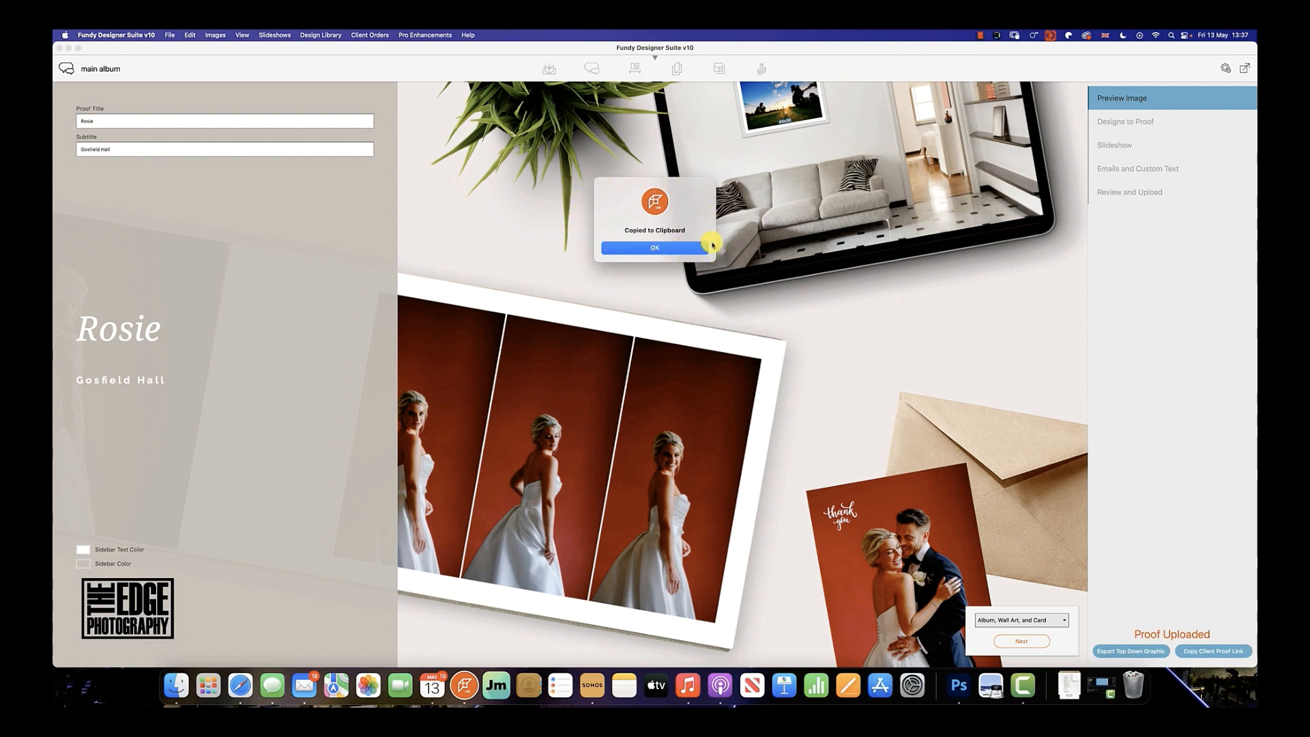
pyautogui.click(668, 246)
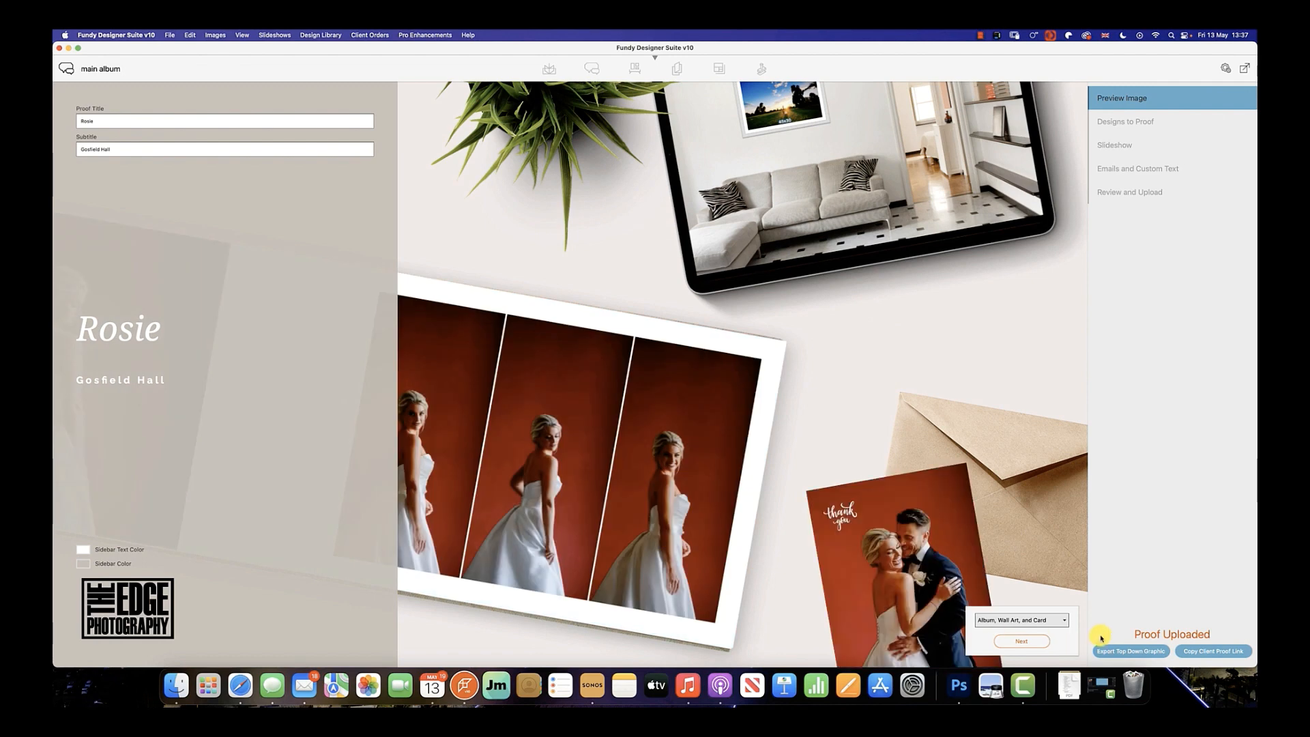
# - Export the top-down proof graphic as TopDownGraphic to the Logos folder, allowing Desktop access
pyautogui.click(1138, 653)
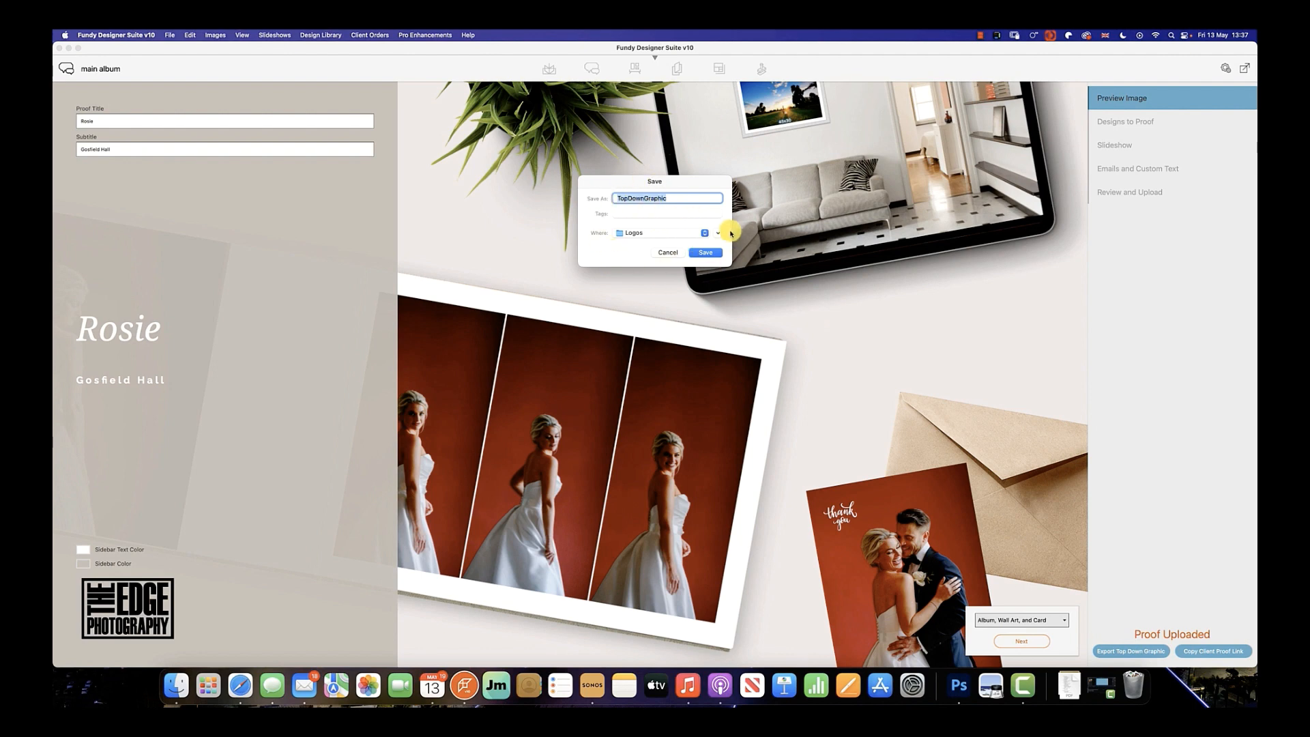
pyautogui.click(702, 252)
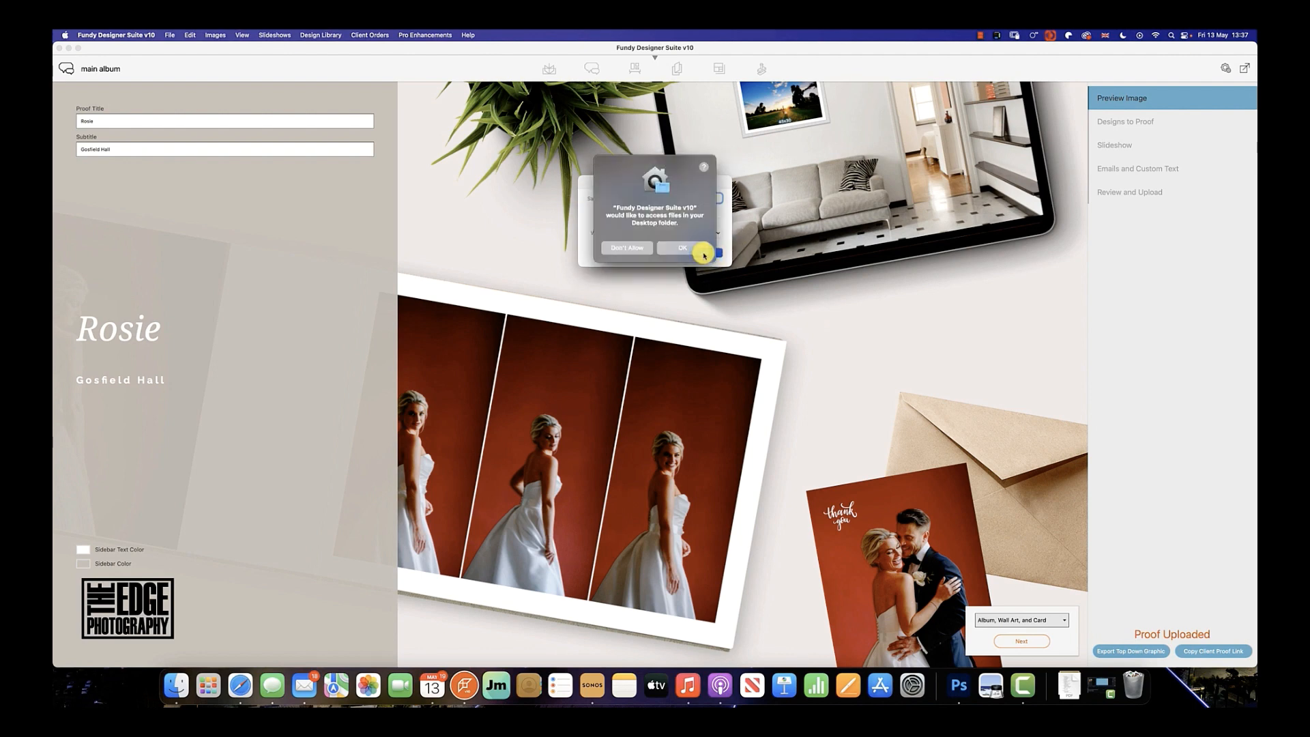
pyautogui.click(694, 251)
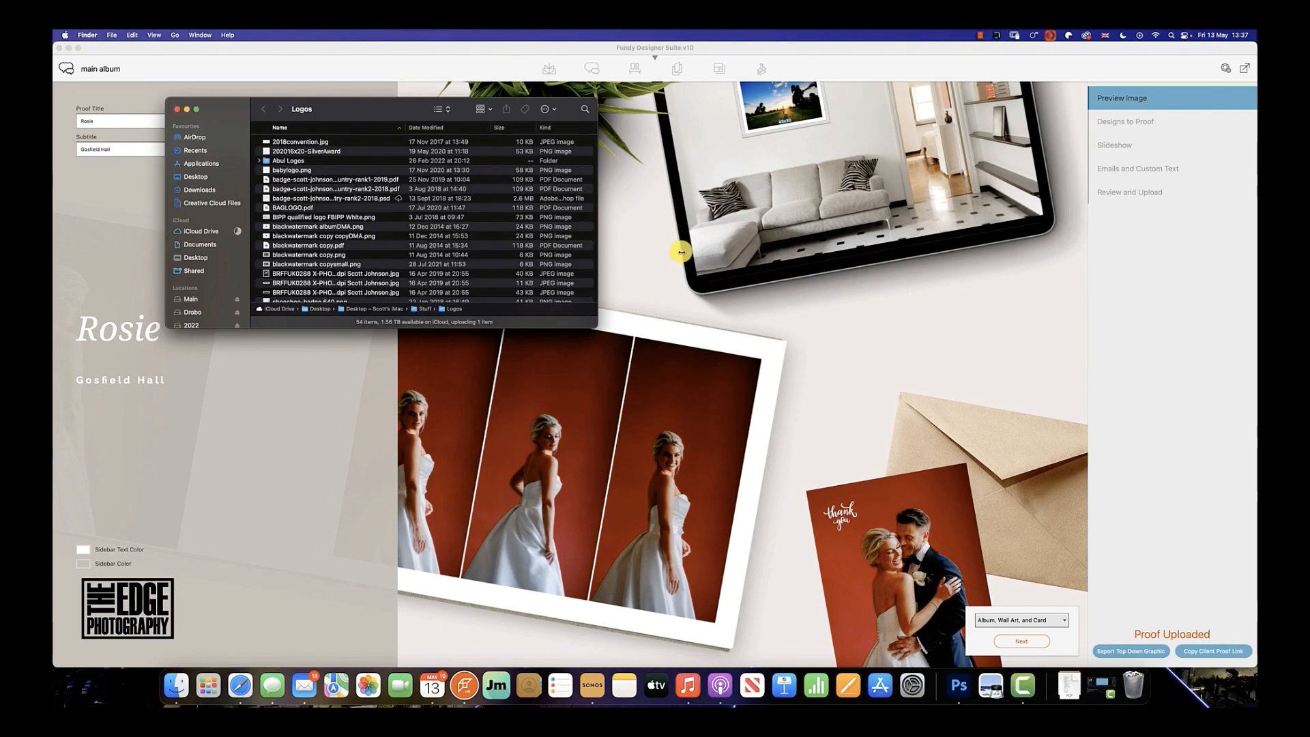
# - Sort the Logos folder newest first, then Quick Look TopDownGraphic.jpg and close the preview
pyautogui.click(508, 127)
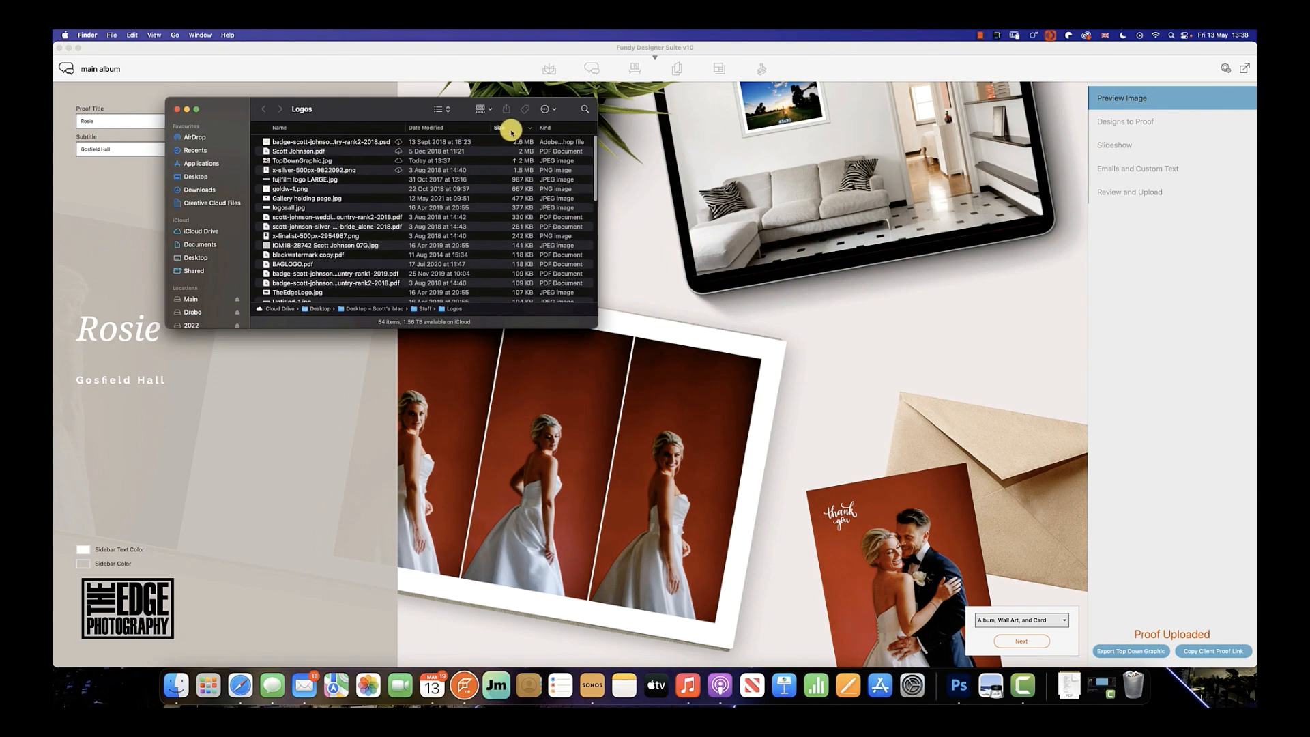
pyautogui.click(450, 128)
pyautogui.click(348, 141)
pyautogui.press('space')
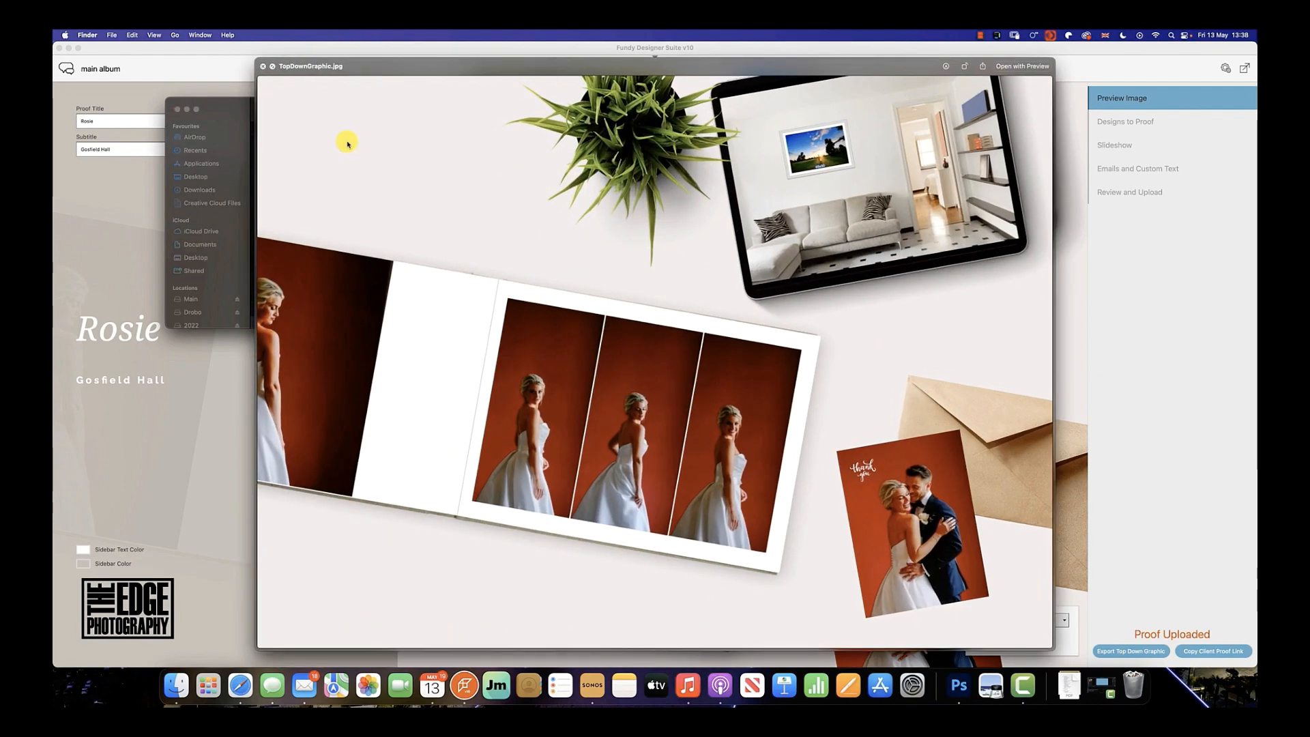
pyautogui.press('space')
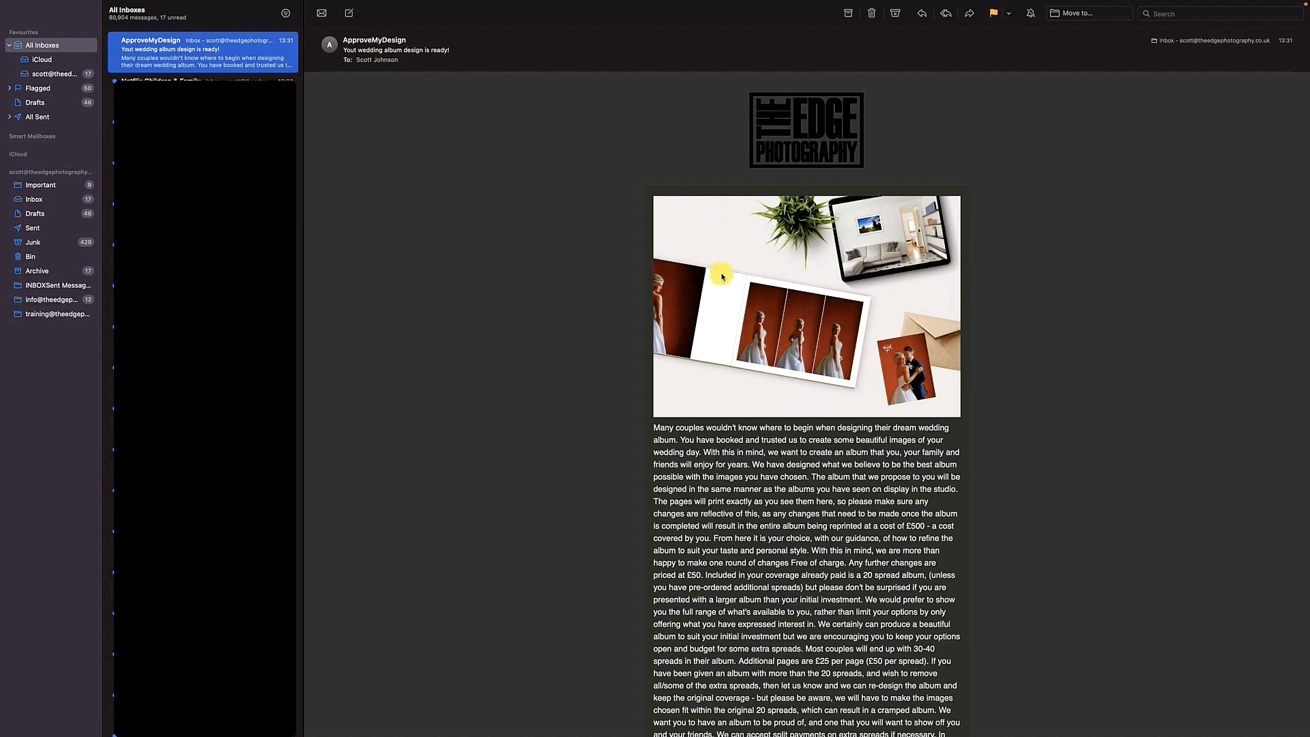
# - Follow the album-ready email's START PROOFING link to the Rosie, Gosfield Hall proof page
pyautogui.scroll(-4, 774, 395)
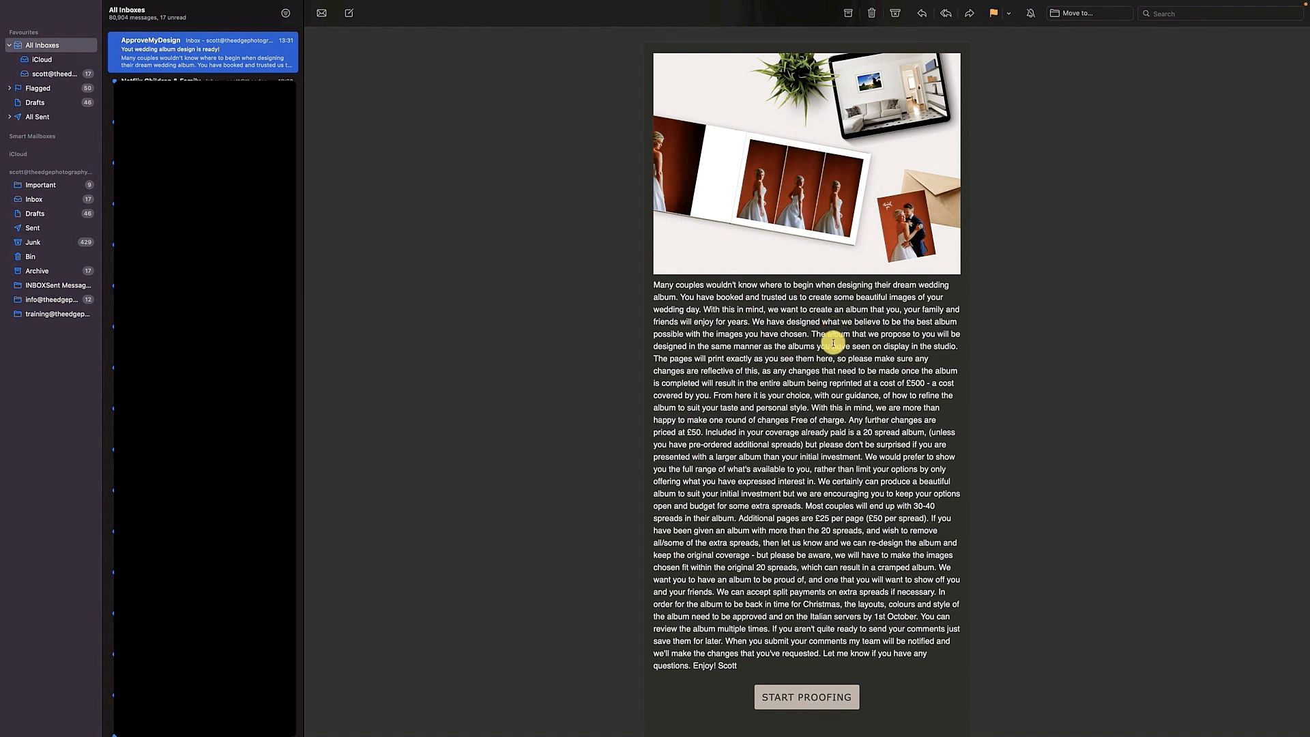
pyautogui.click(807, 699)
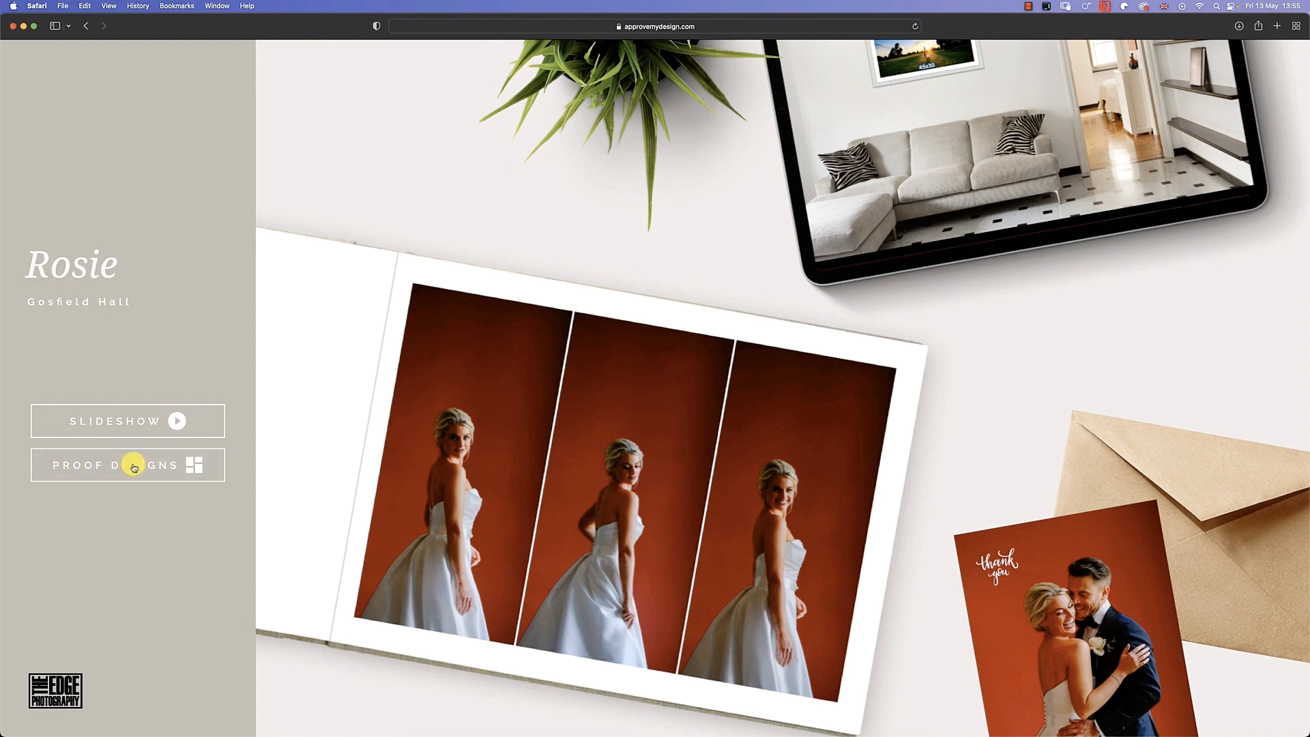
# - Open PROOF DESIGNS and agree to the proofing instructions
pyautogui.click(130, 467)
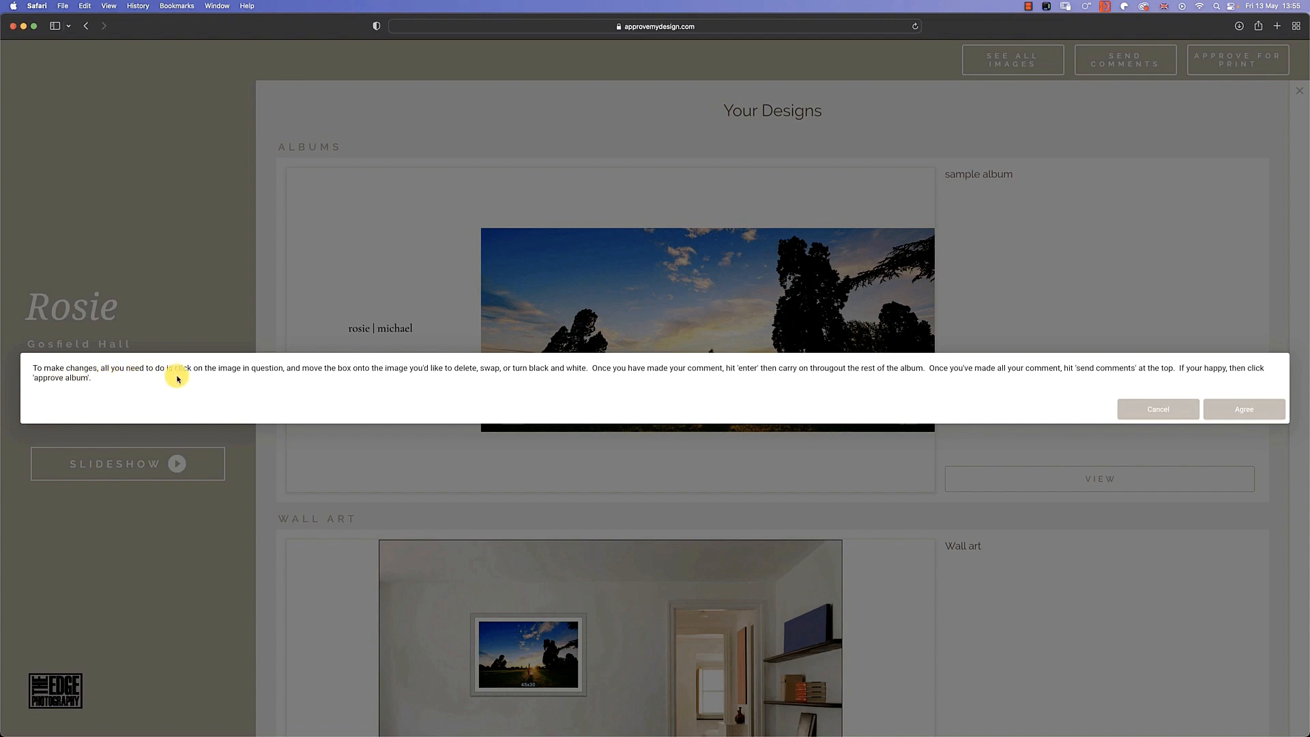
pyautogui.click(1245, 410)
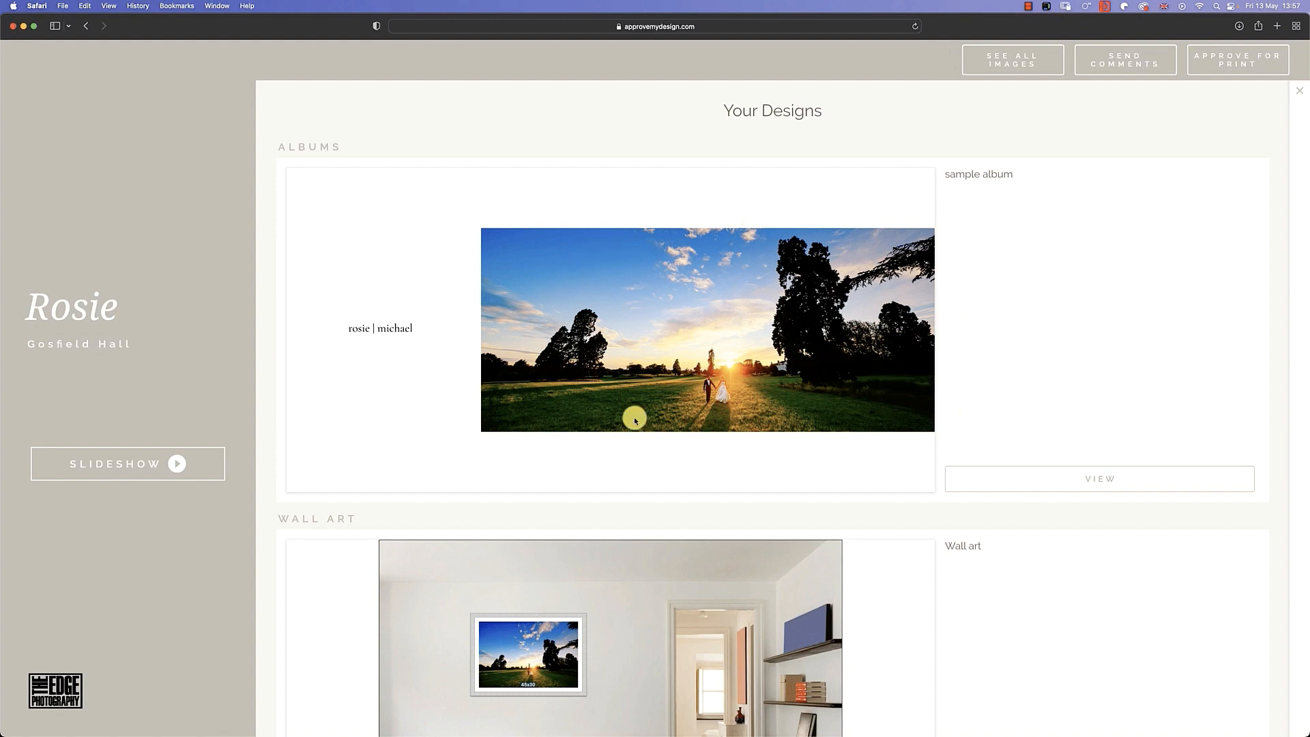
# - Browse the design list and open the sample album in the album viewer
pyautogui.scroll(-2, 771, 293)
pyautogui.scroll(-4, 771, 293)
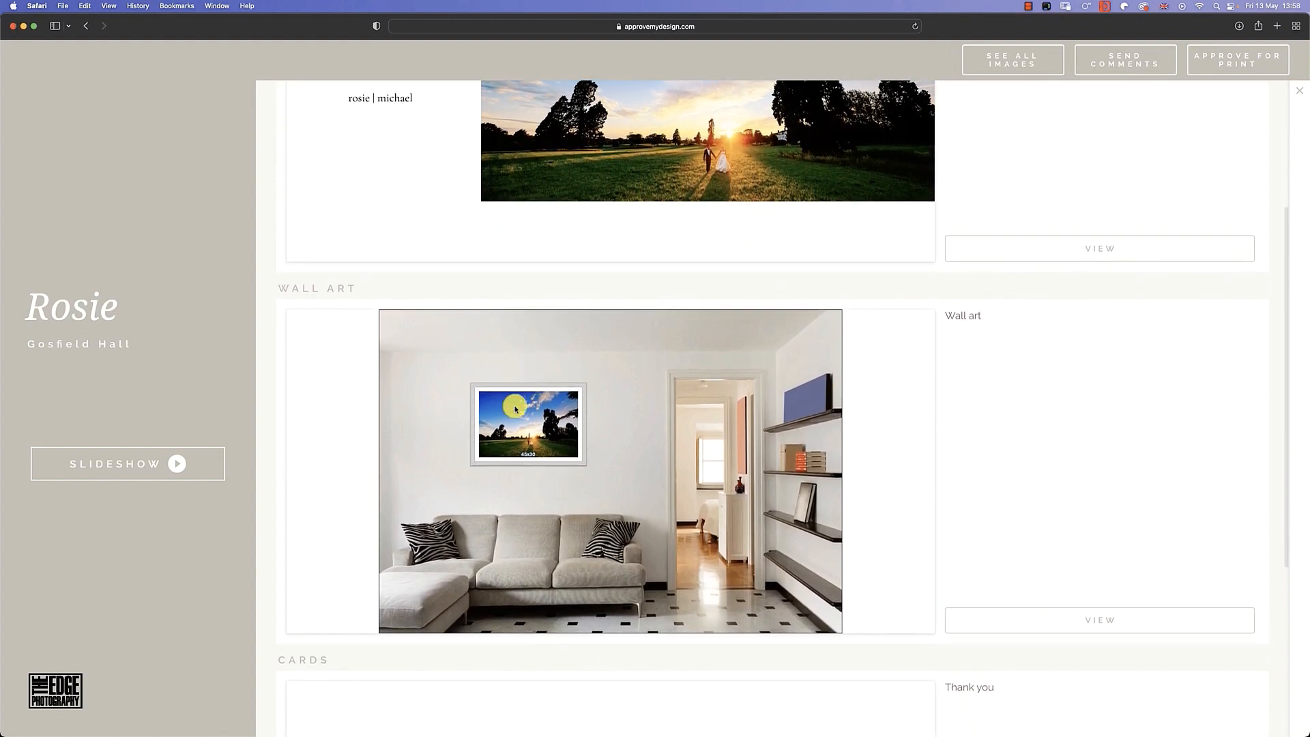
pyautogui.scroll(-6, 620, 425)
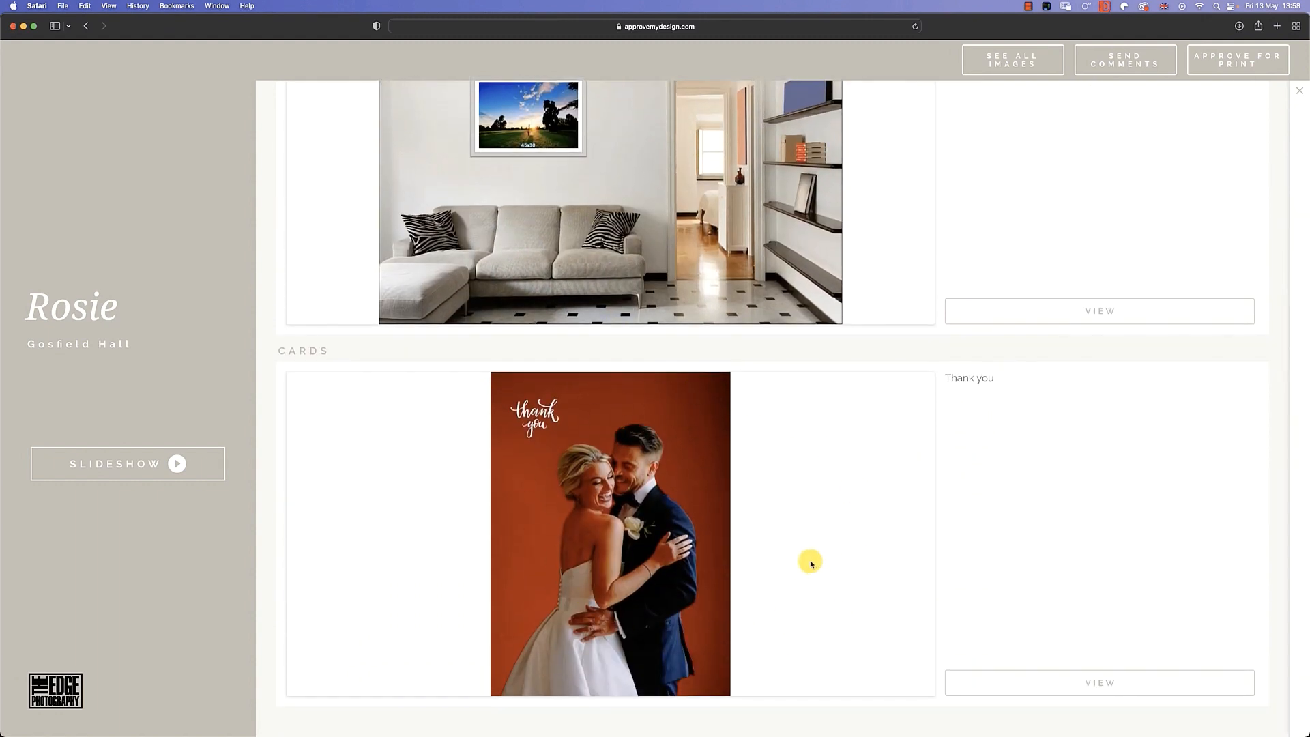
pyautogui.scroll(10, 811, 561)
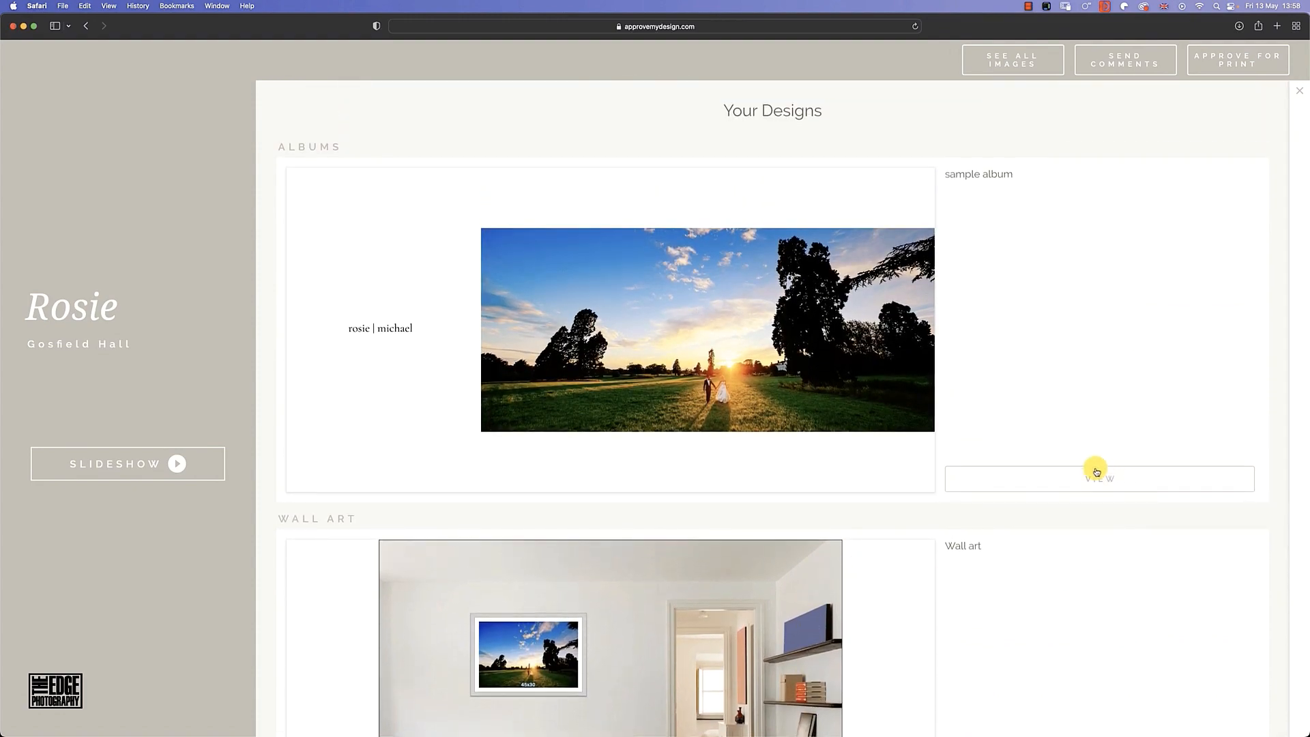
pyautogui.click(1098, 477)
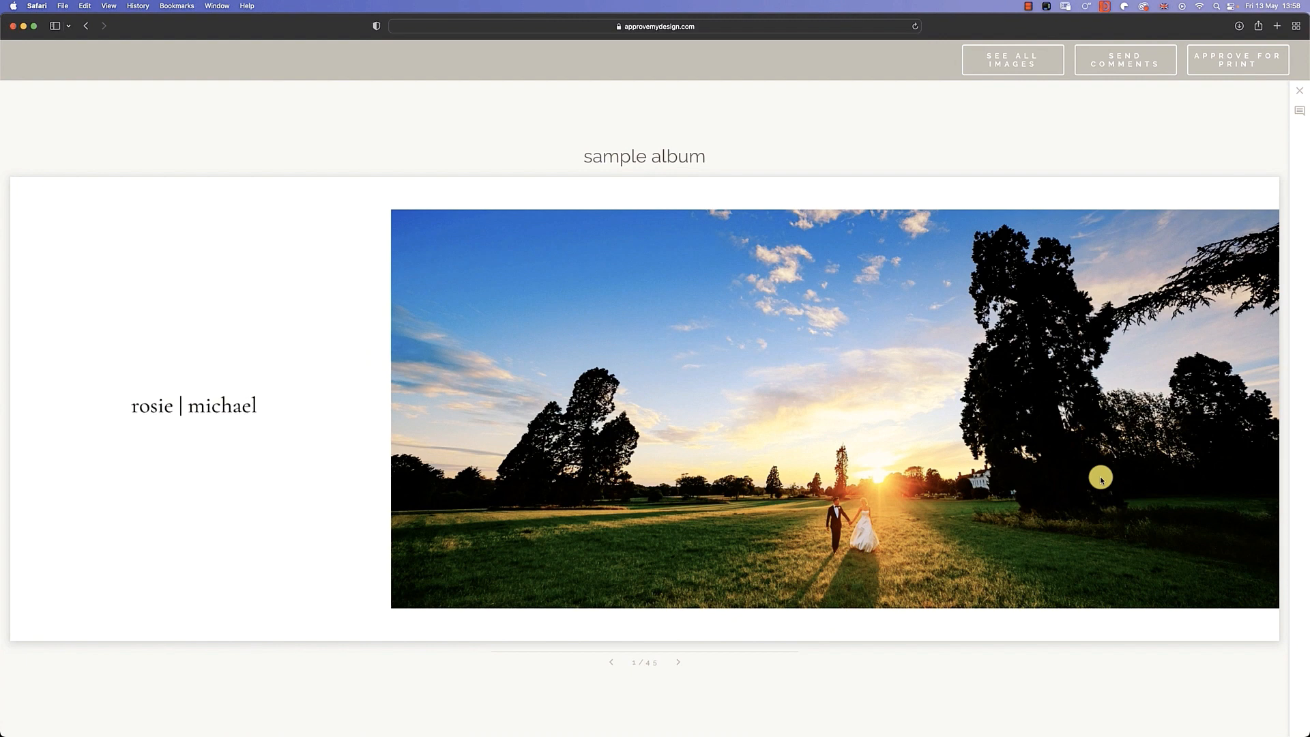
# - Page forward through the sample album from spread 2 to spread 6
pyautogui.click(679, 664)
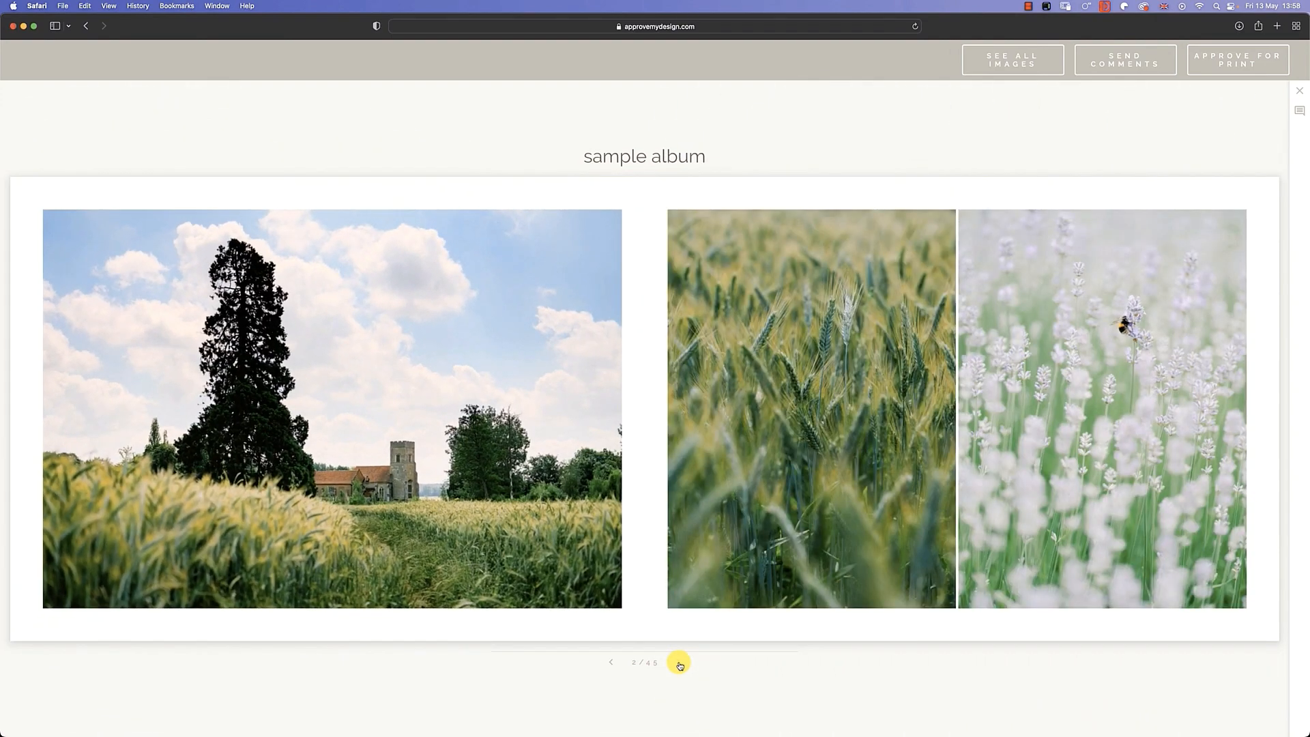
pyautogui.click(680, 664)
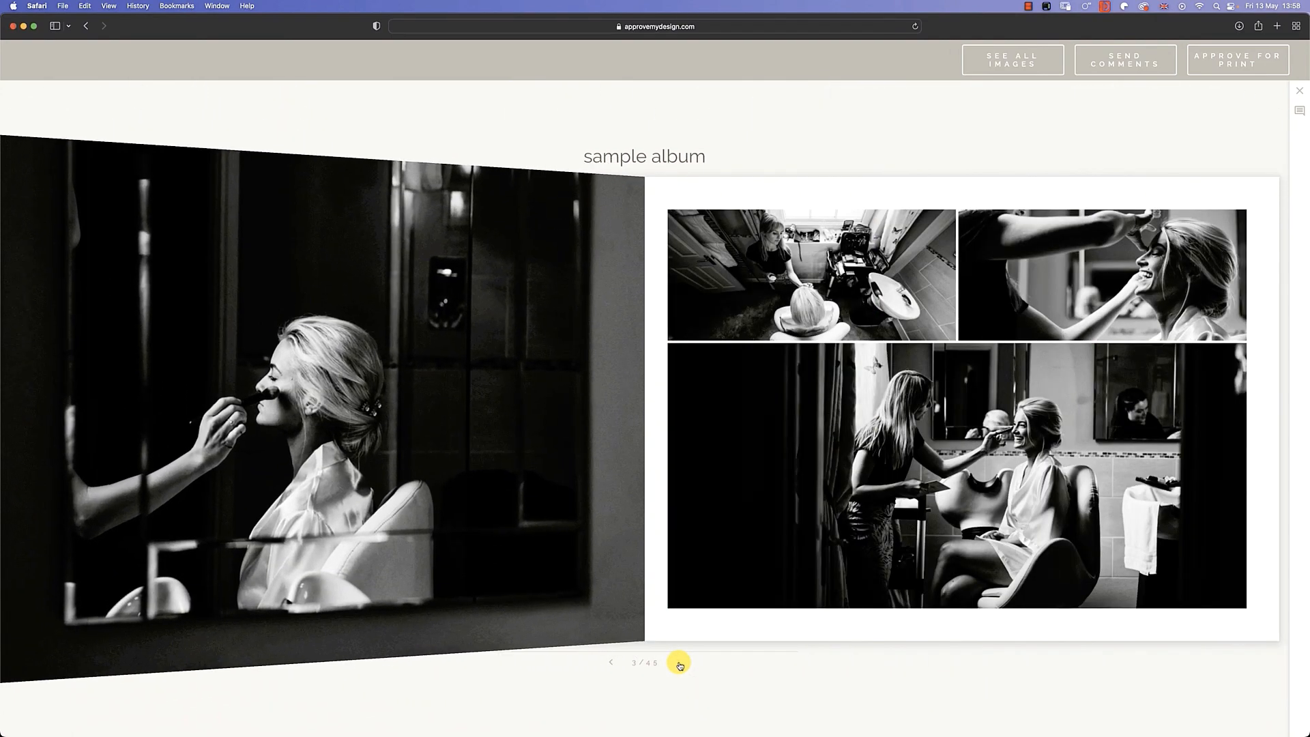
pyautogui.click(680, 664)
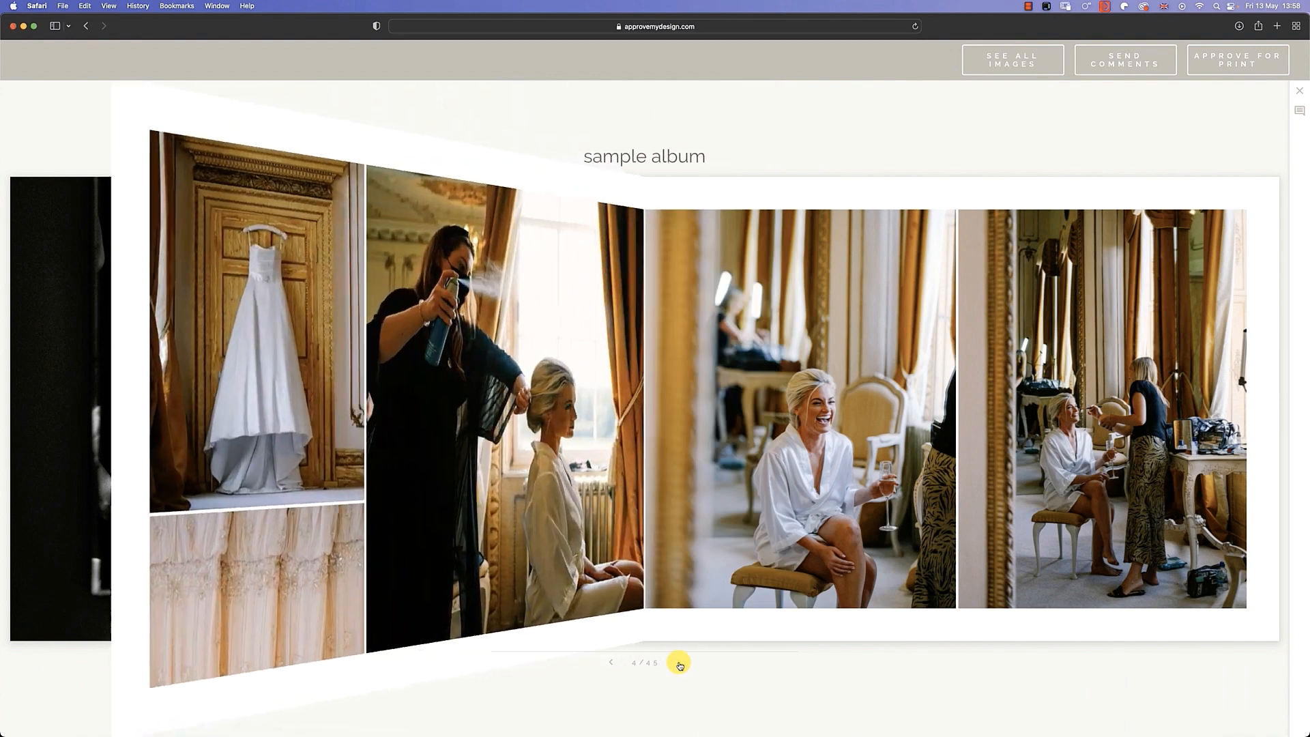
pyautogui.click(680, 664)
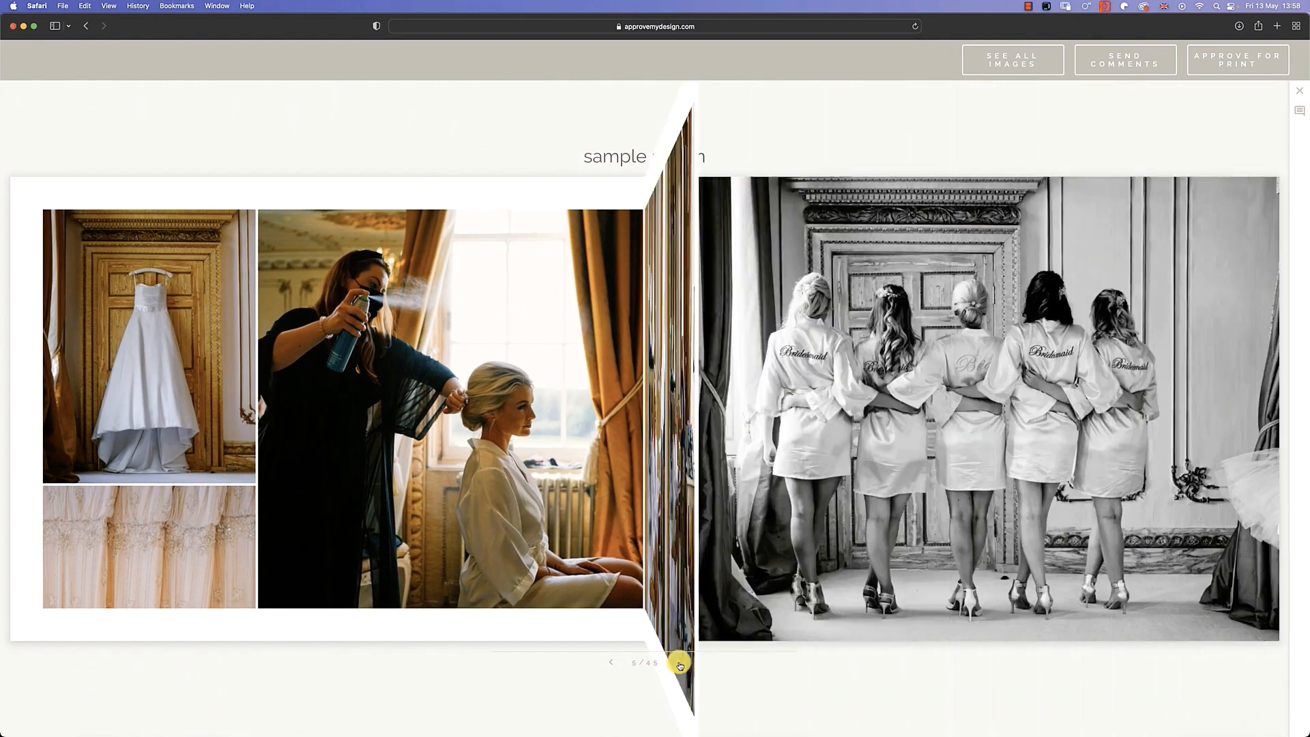
pyautogui.click(680, 664)
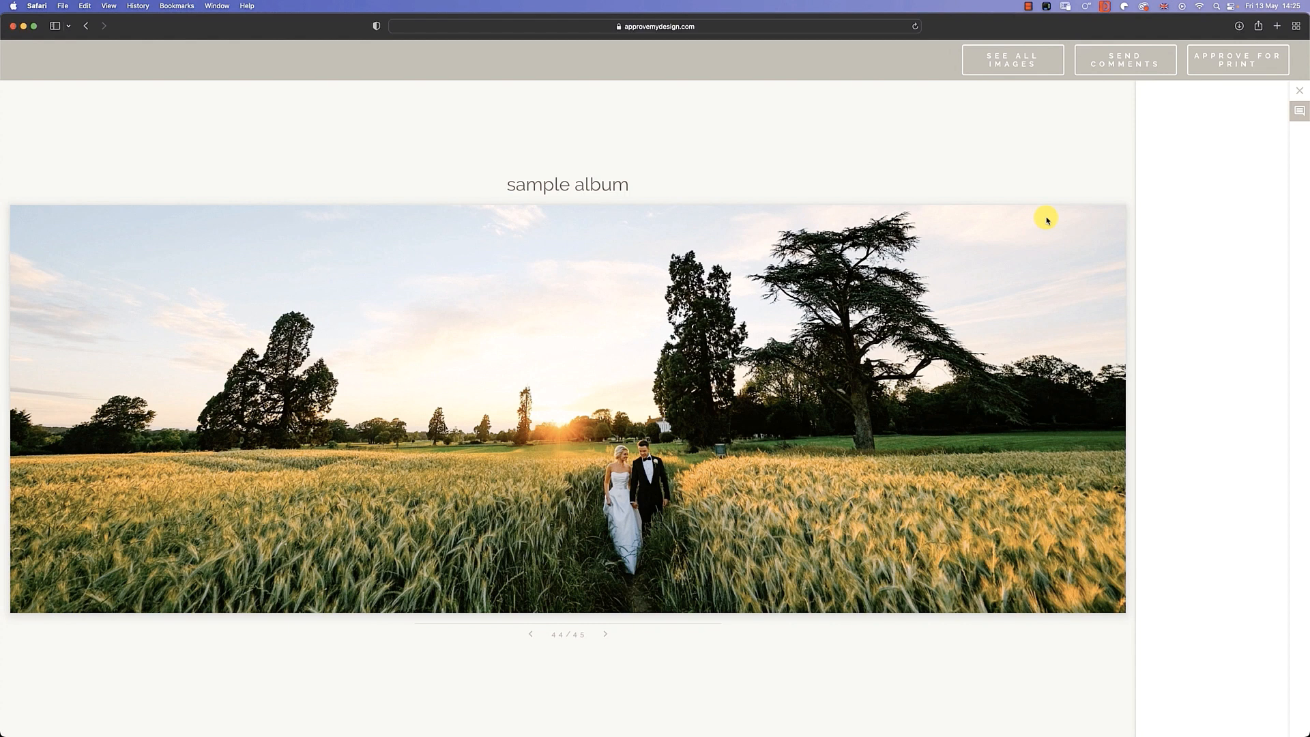
# - Approve the sample album for print, confirm readiness, enter the client's initials and send
pyautogui.click(1234, 62)
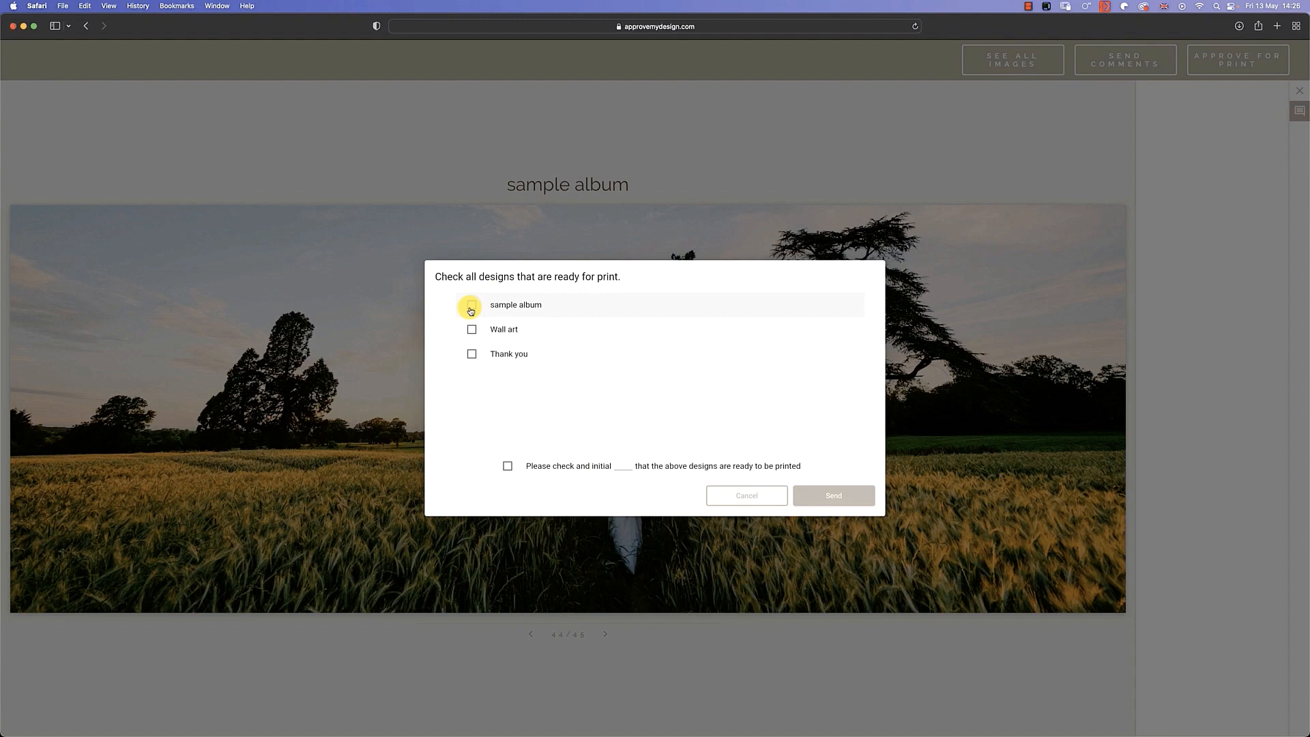
pyautogui.click(472, 309)
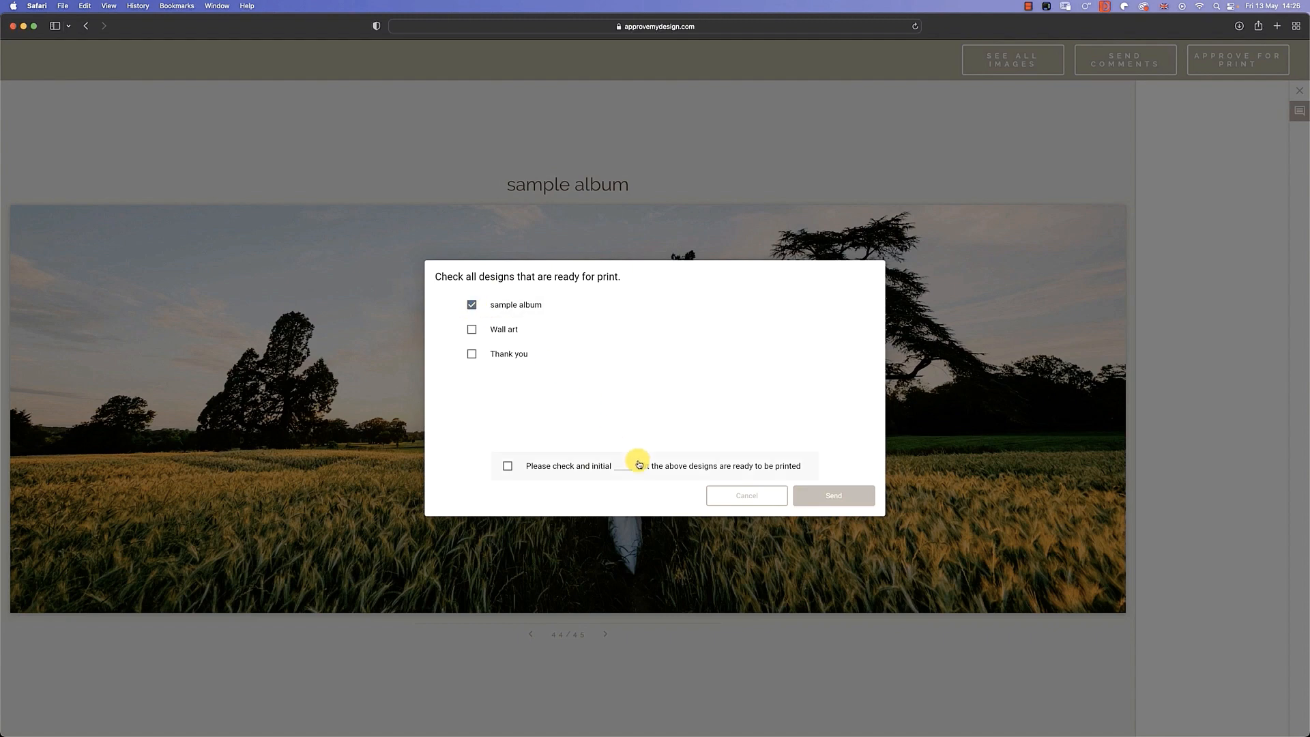
pyautogui.click(508, 466)
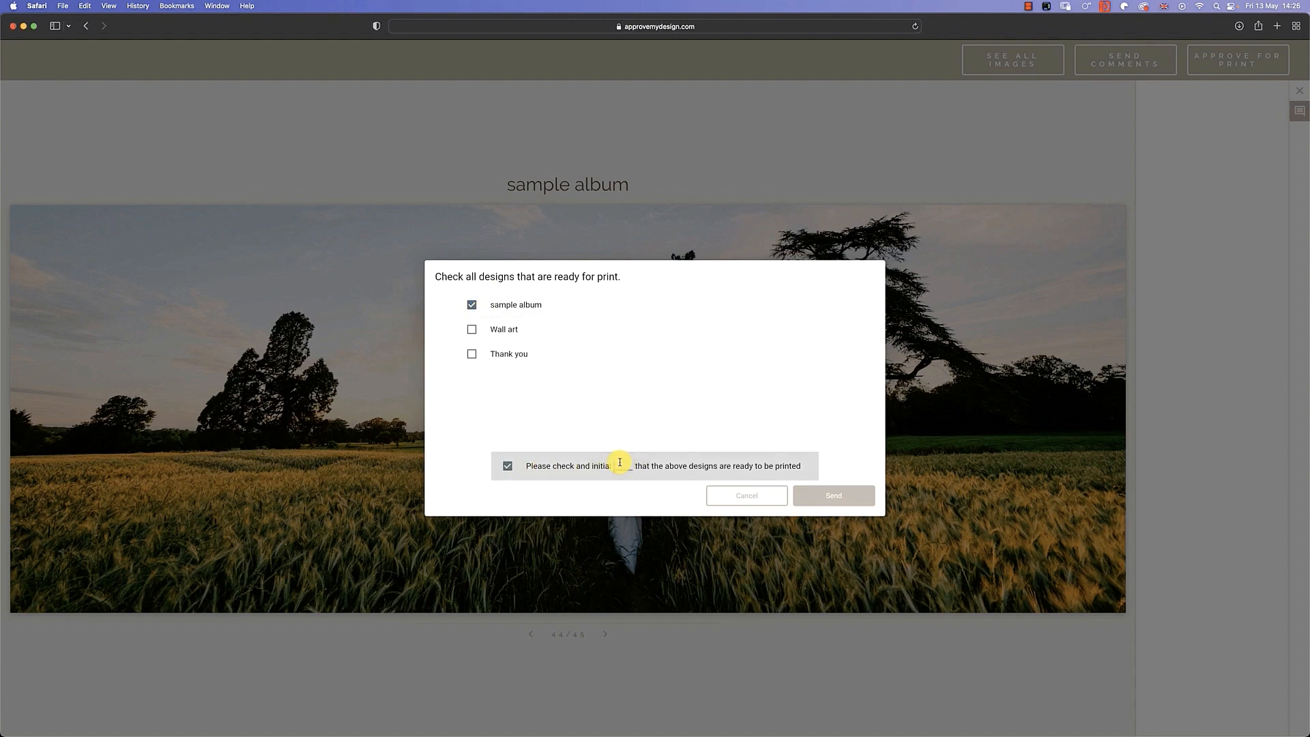
pyautogui.write('SJ')
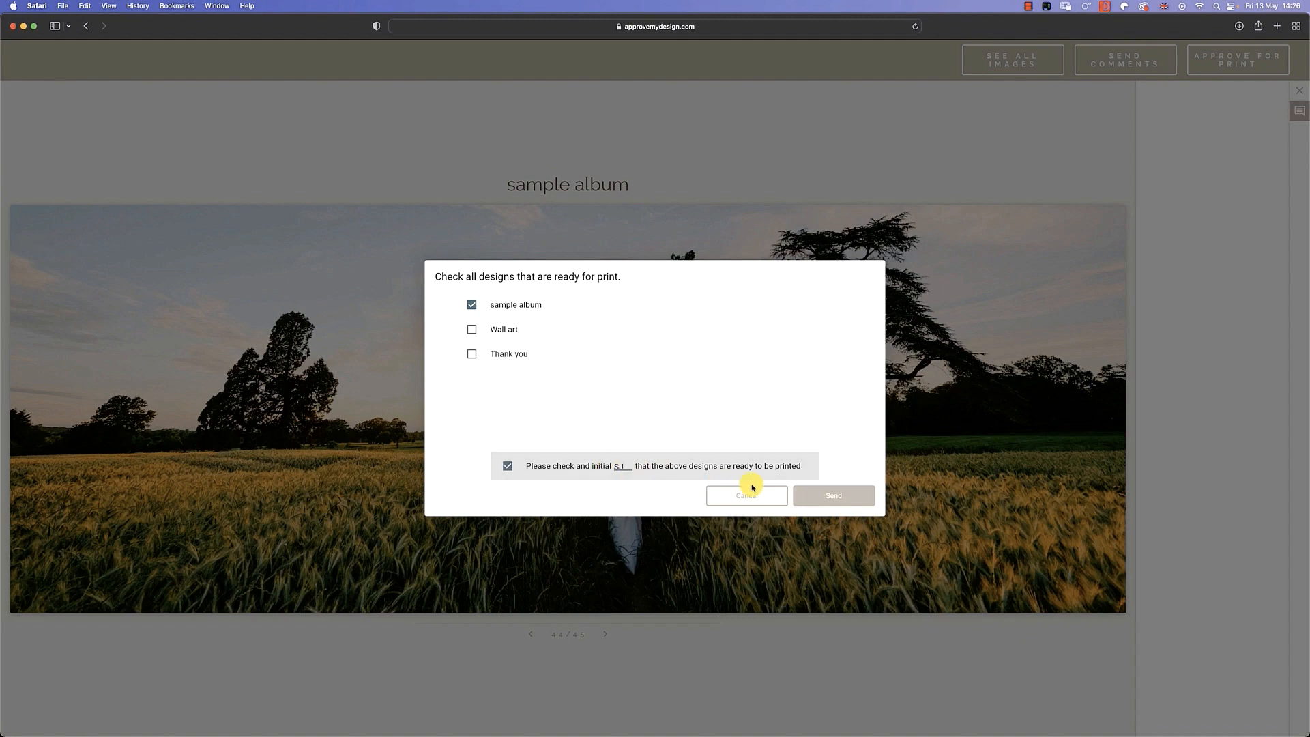
pyautogui.click(828, 497)
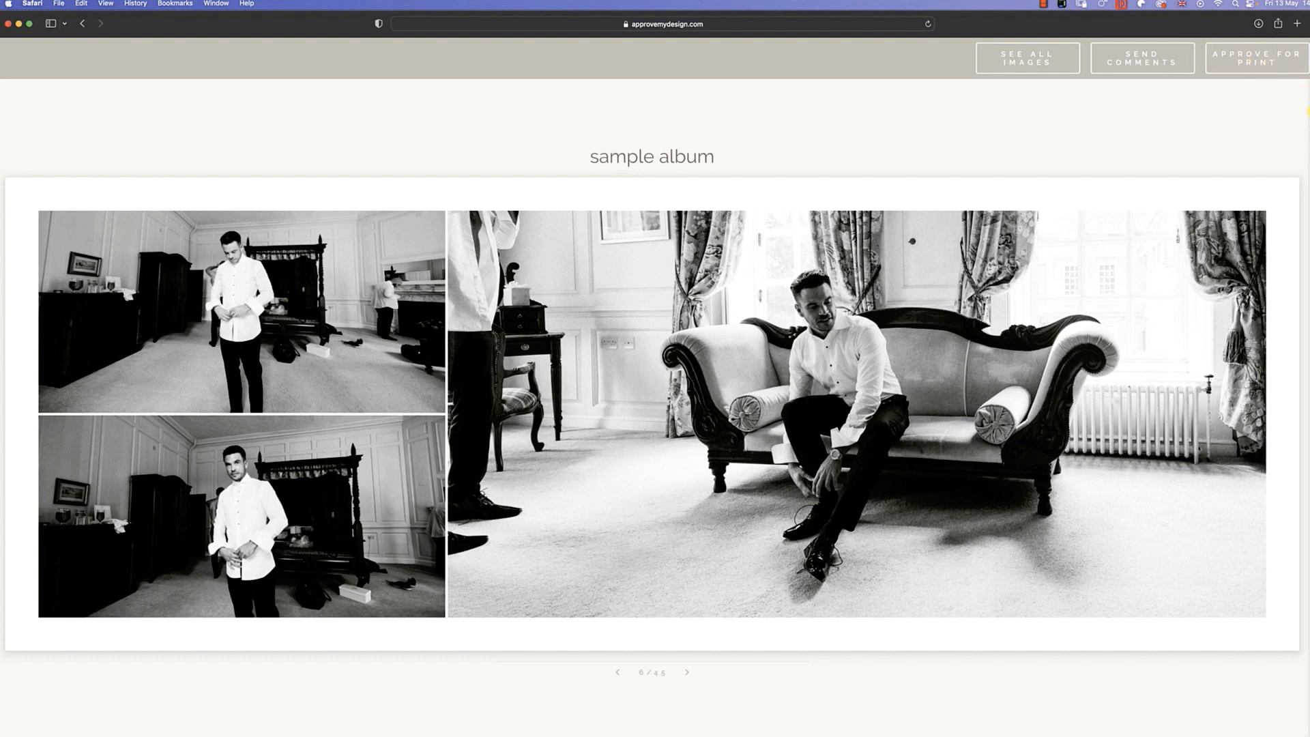
# - Pin a small comment marker above the sofa and save the comment 'remove mark'
pyautogui.click(1309, 111)
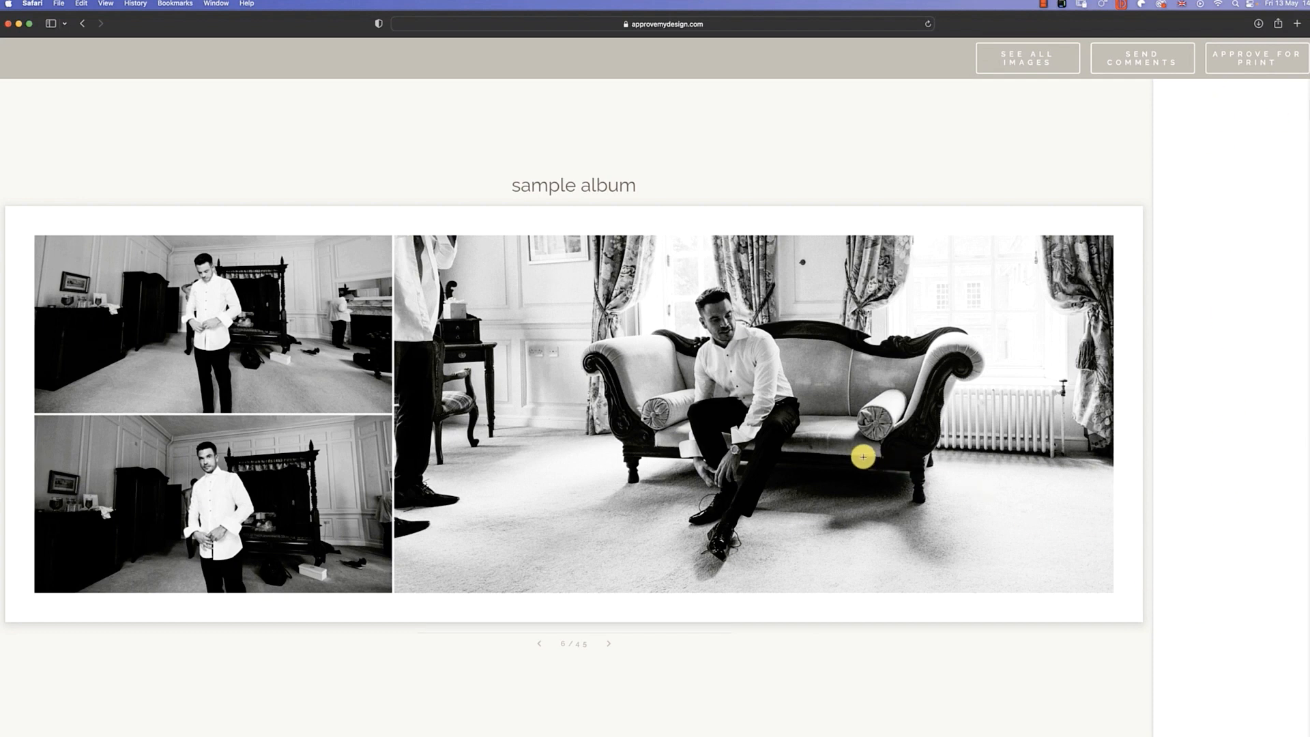
pyautogui.click(803, 262)
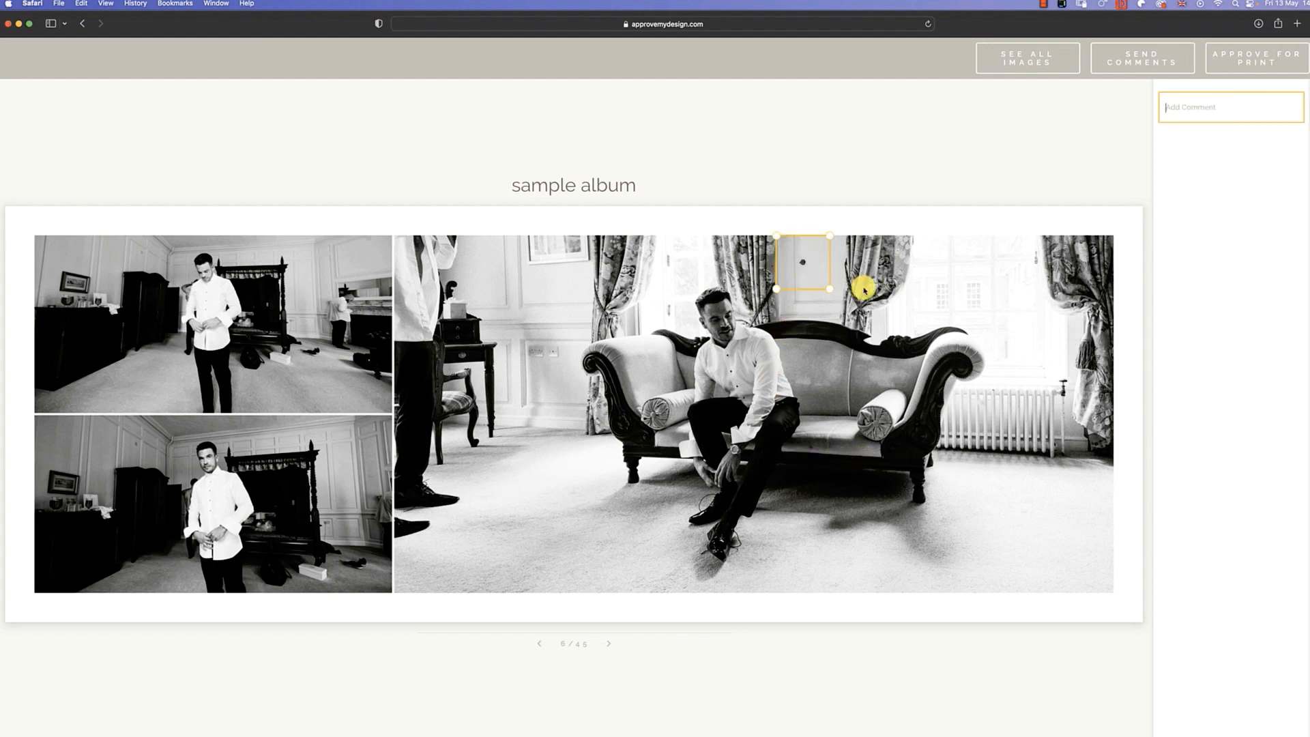
pyautogui.moveTo(828, 290)
pyautogui.mouseDown()
pyautogui.moveTo(807, 278)
pyautogui.moveTo(886, 316)
pyautogui.moveTo(821, 398)
pyautogui.moveTo(921, 346)
pyautogui.moveTo(828, 272)
pyautogui.moveTo(808, 282)
pyautogui.moveTo(842, 293)
pyautogui.moveTo(831, 288)
pyautogui.mouseUp()
pyautogui.moveTo(776, 237); pyautogui.dragTo(814, 273)
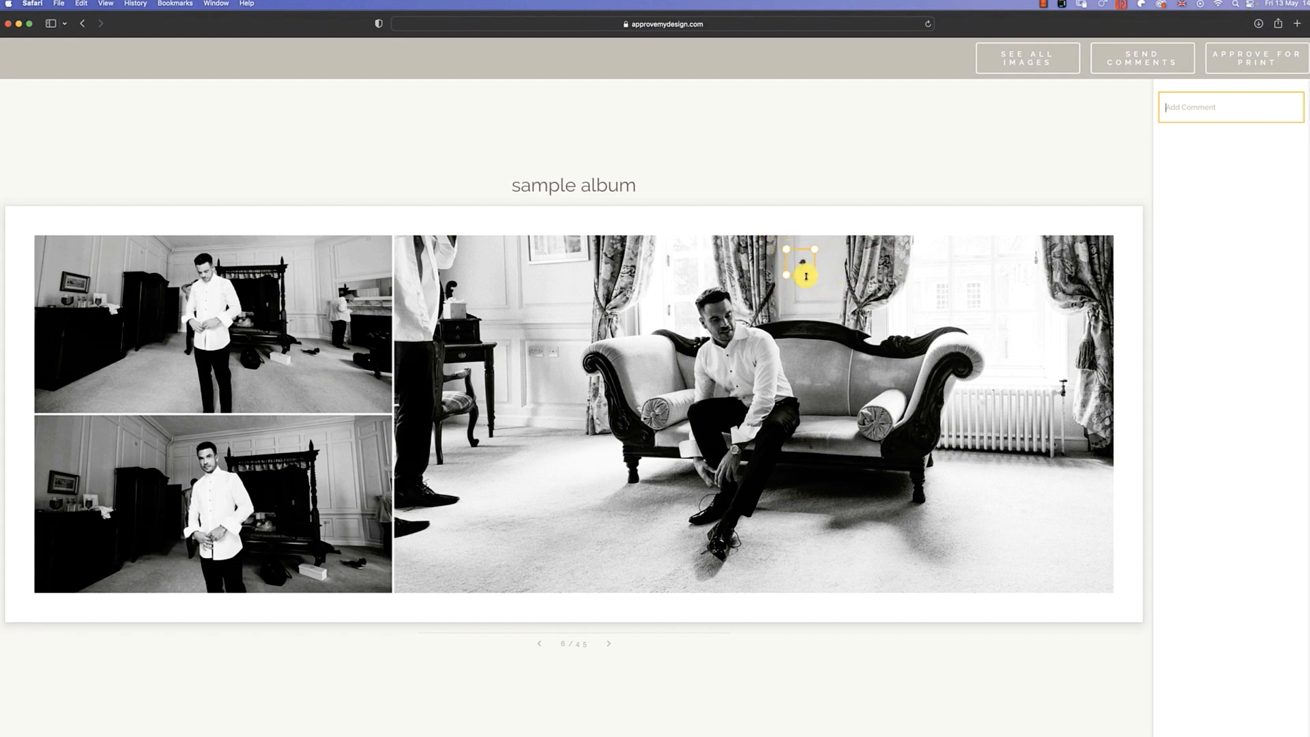
pyautogui.click(1186, 111)
pyautogui.write('remove mark')
pyautogui.press('Return')
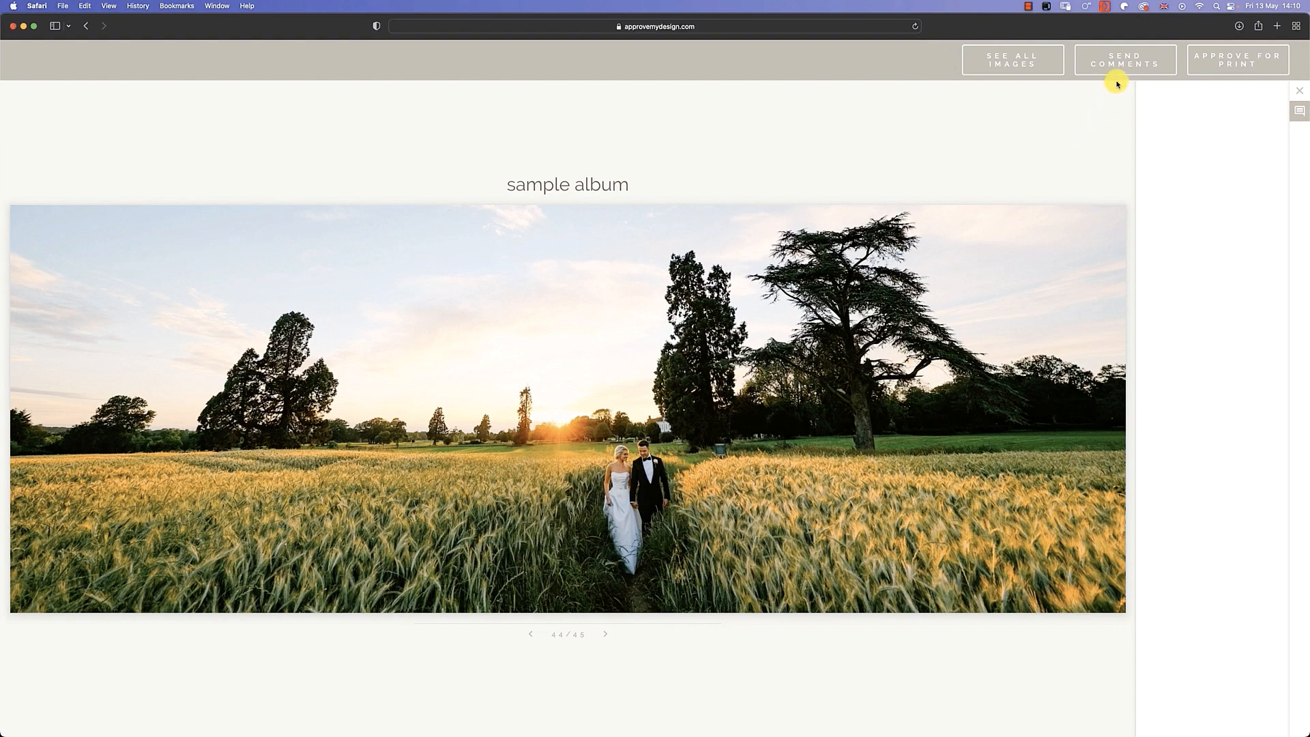
# - Send the sample album's comments back to Fundy marked as needing revision
pyautogui.click(1127, 61)
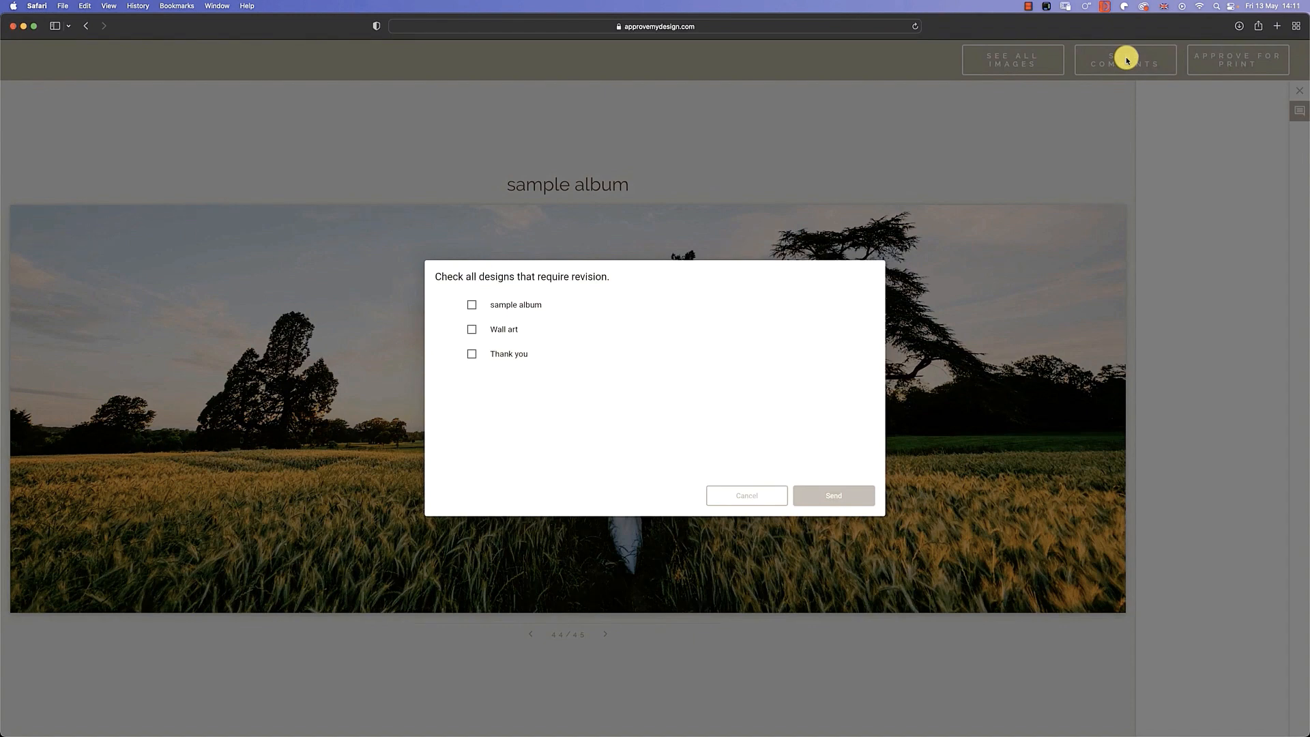
pyautogui.click(472, 307)
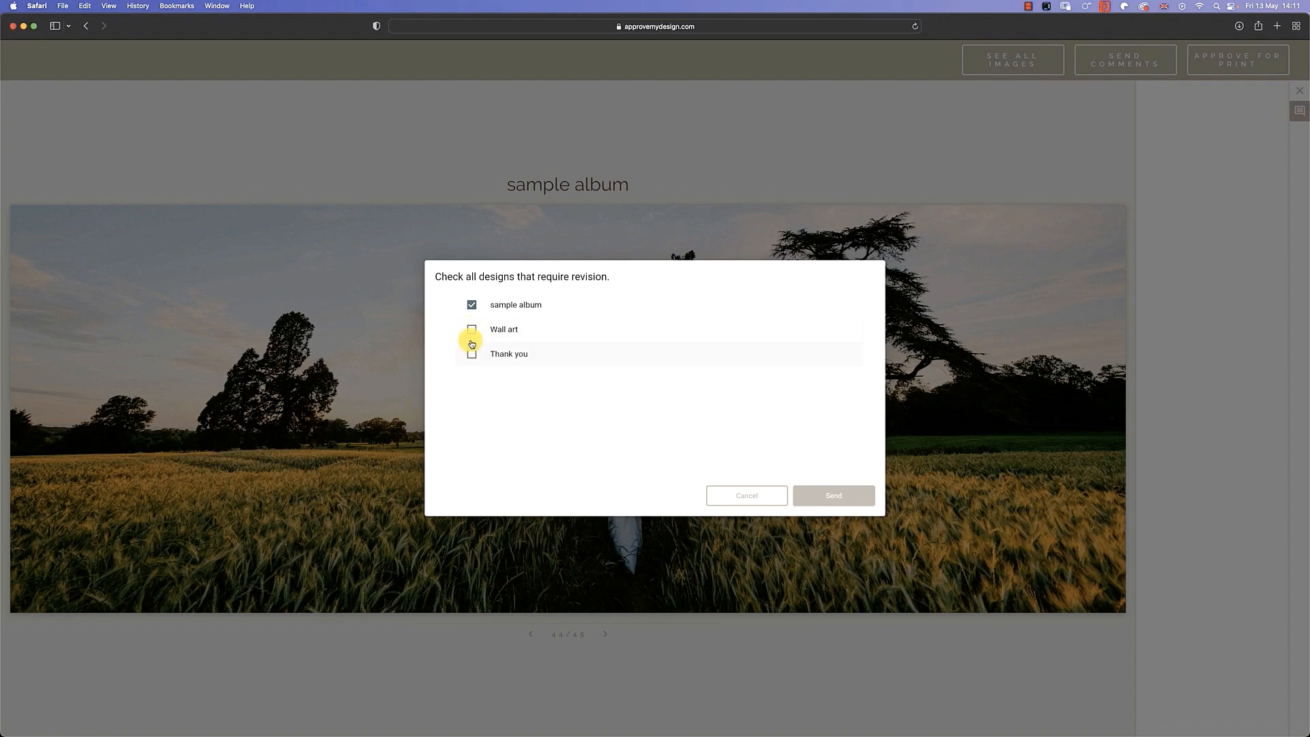
pyautogui.click(470, 310)
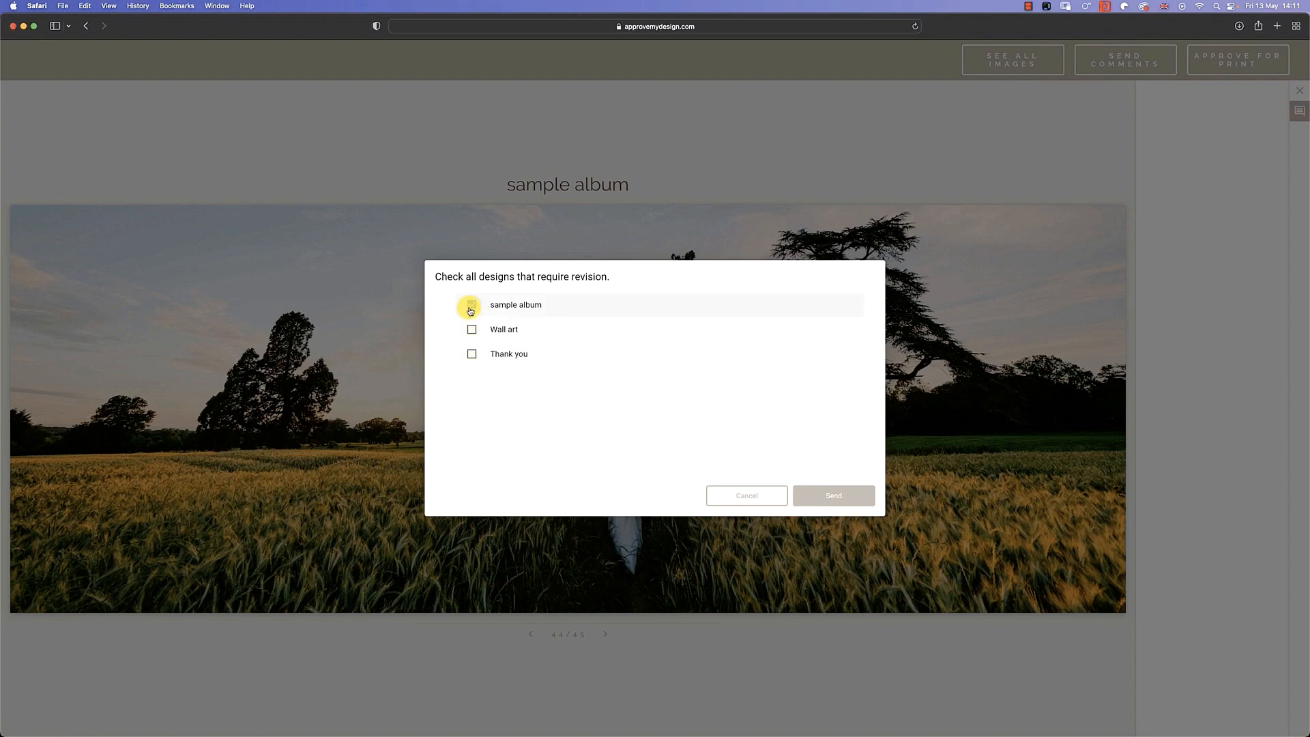
pyautogui.click(828, 496)
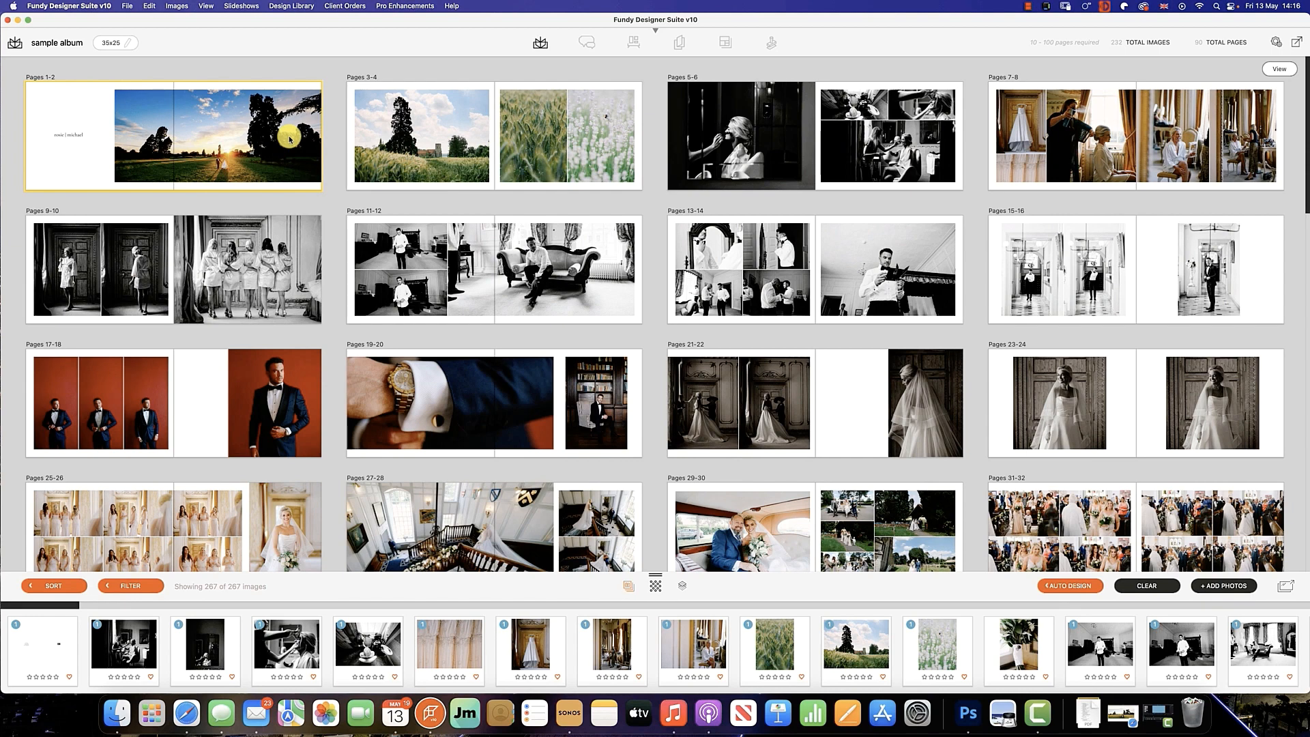
pyautogui.doubleClick(289, 139)
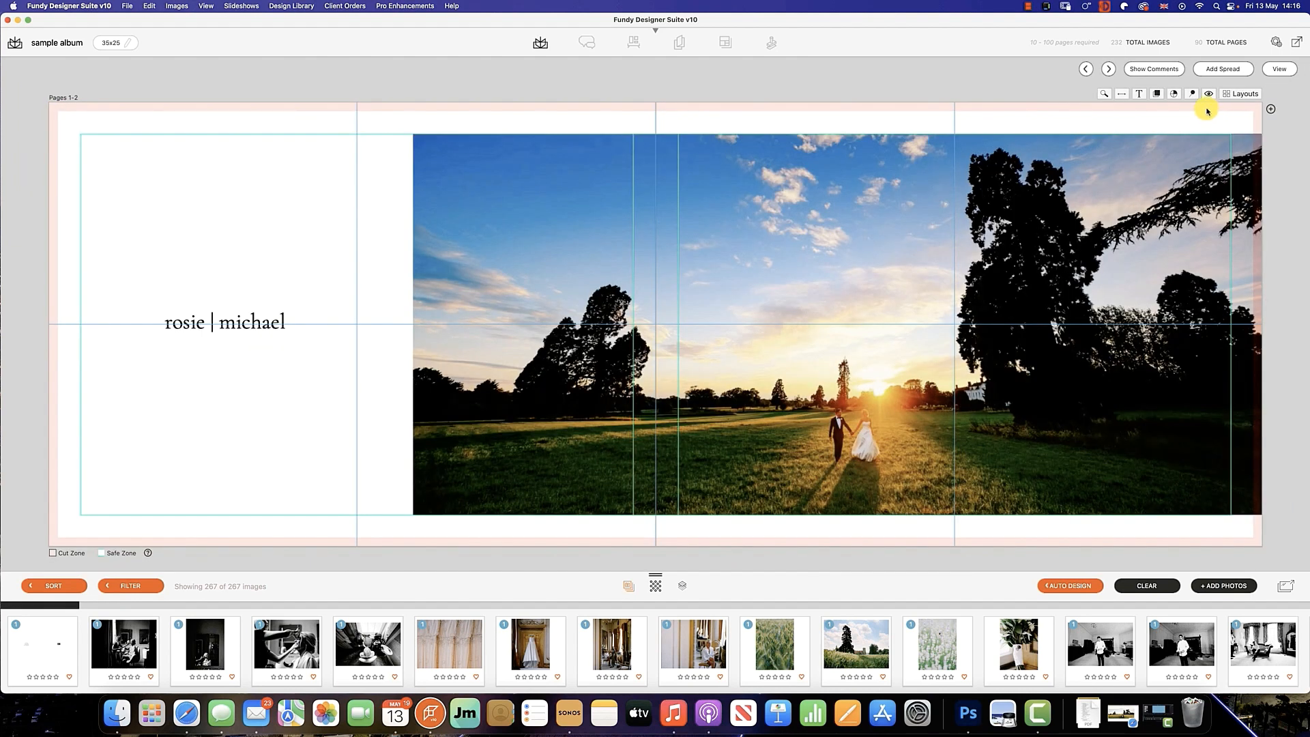
pyautogui.click(1108, 71)
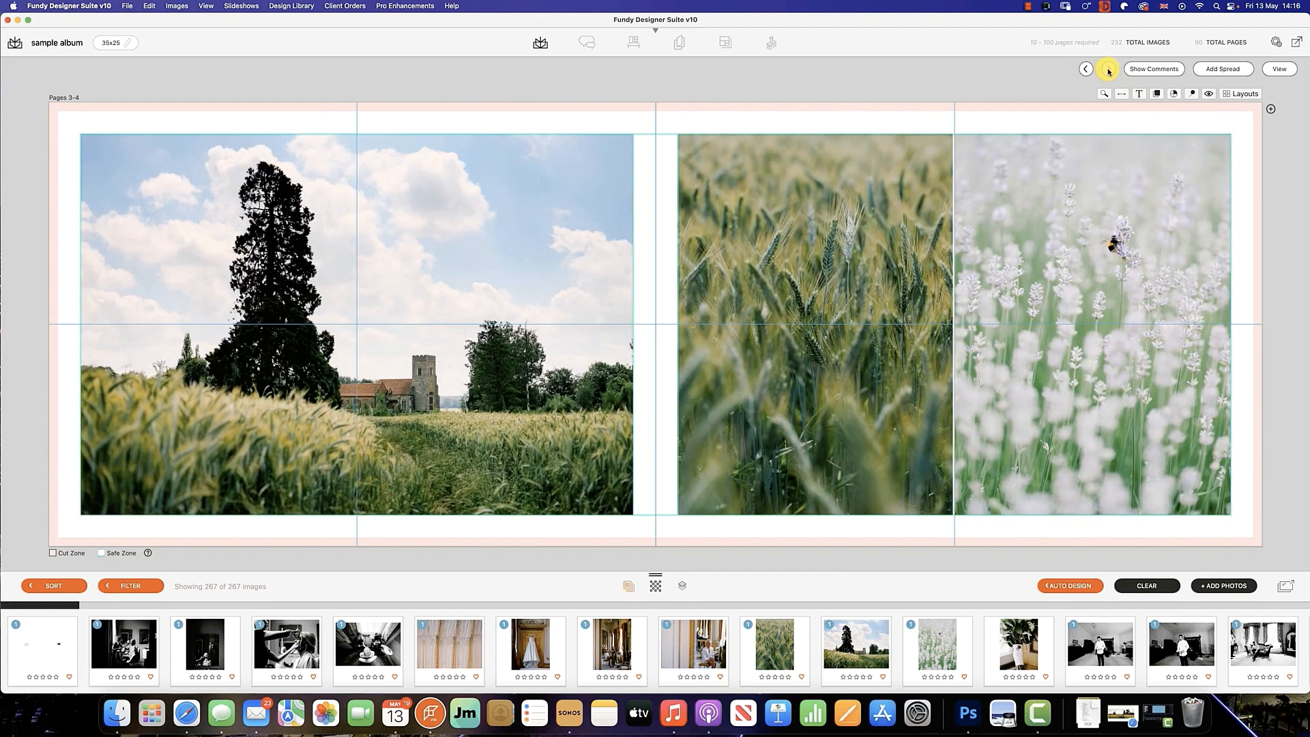
pyautogui.click(1108, 70)
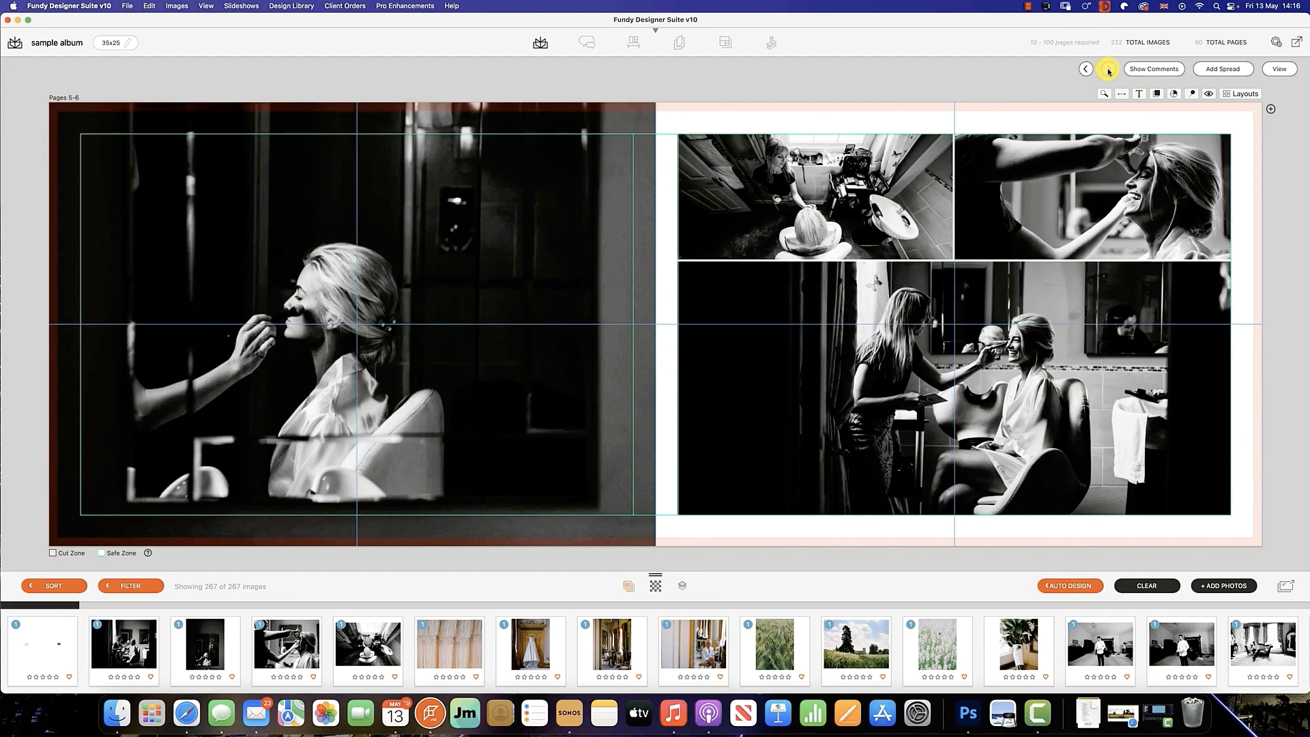
pyautogui.click(1108, 70)
pyautogui.click(1108, 70)
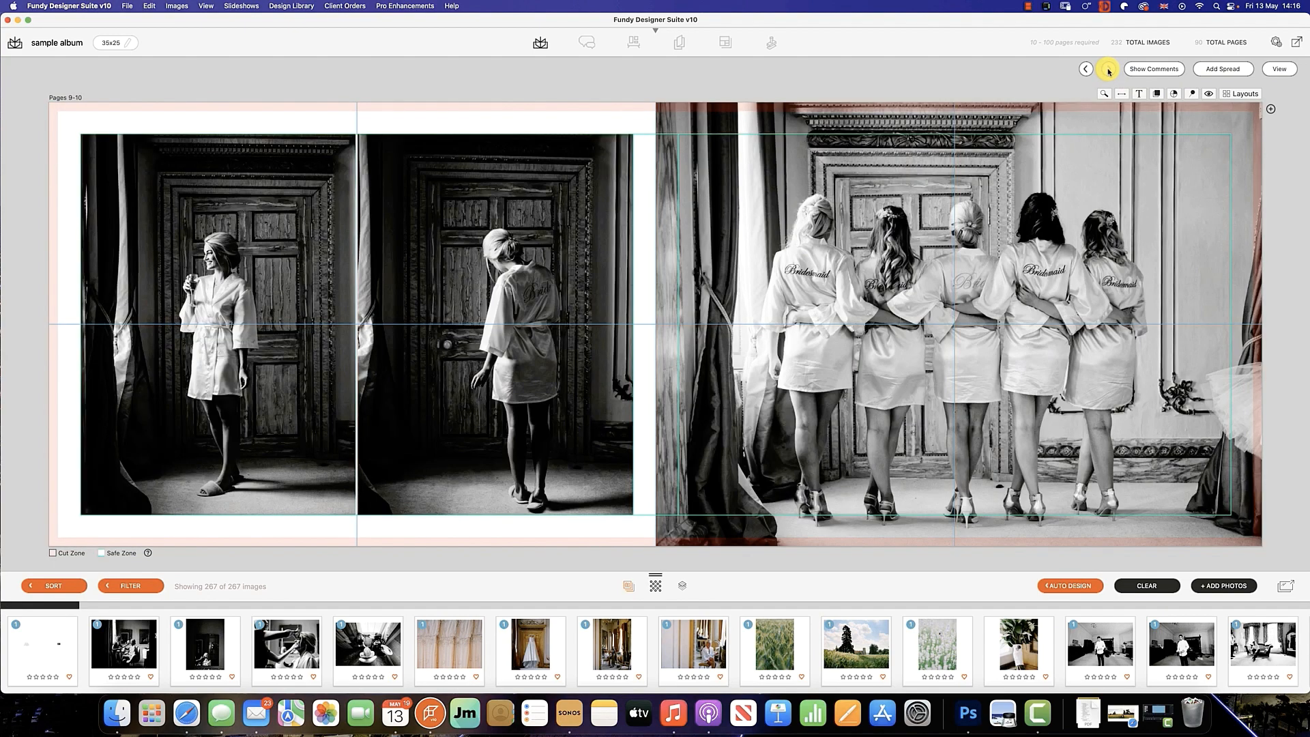
pyautogui.click(1108, 70)
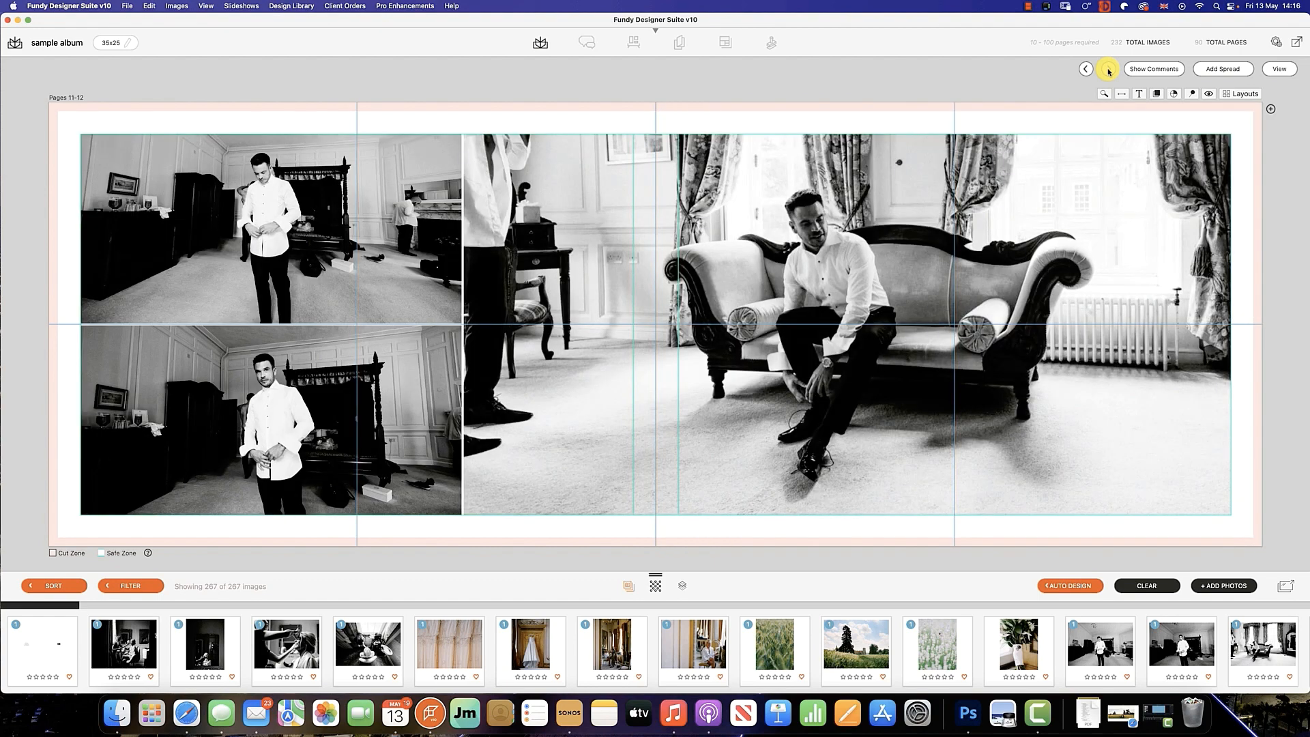
pyautogui.click(1148, 70)
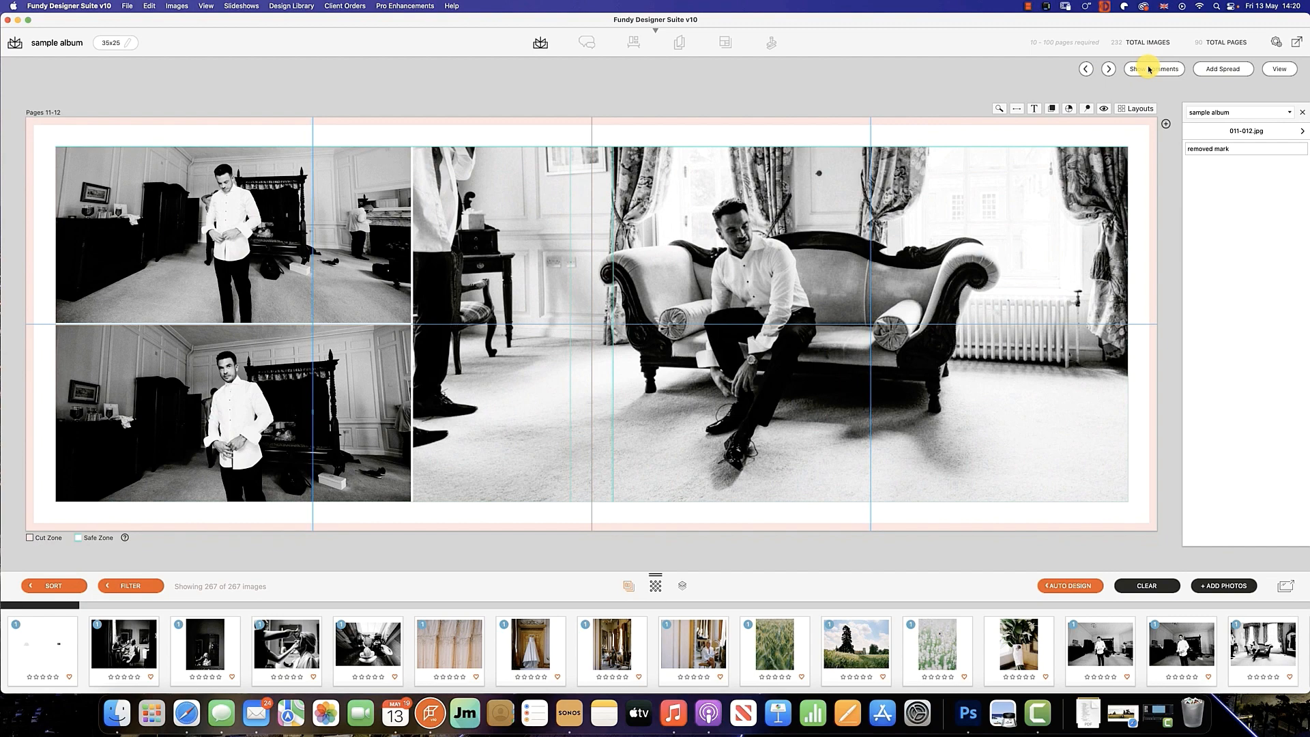
pyautogui.click(1205, 150)
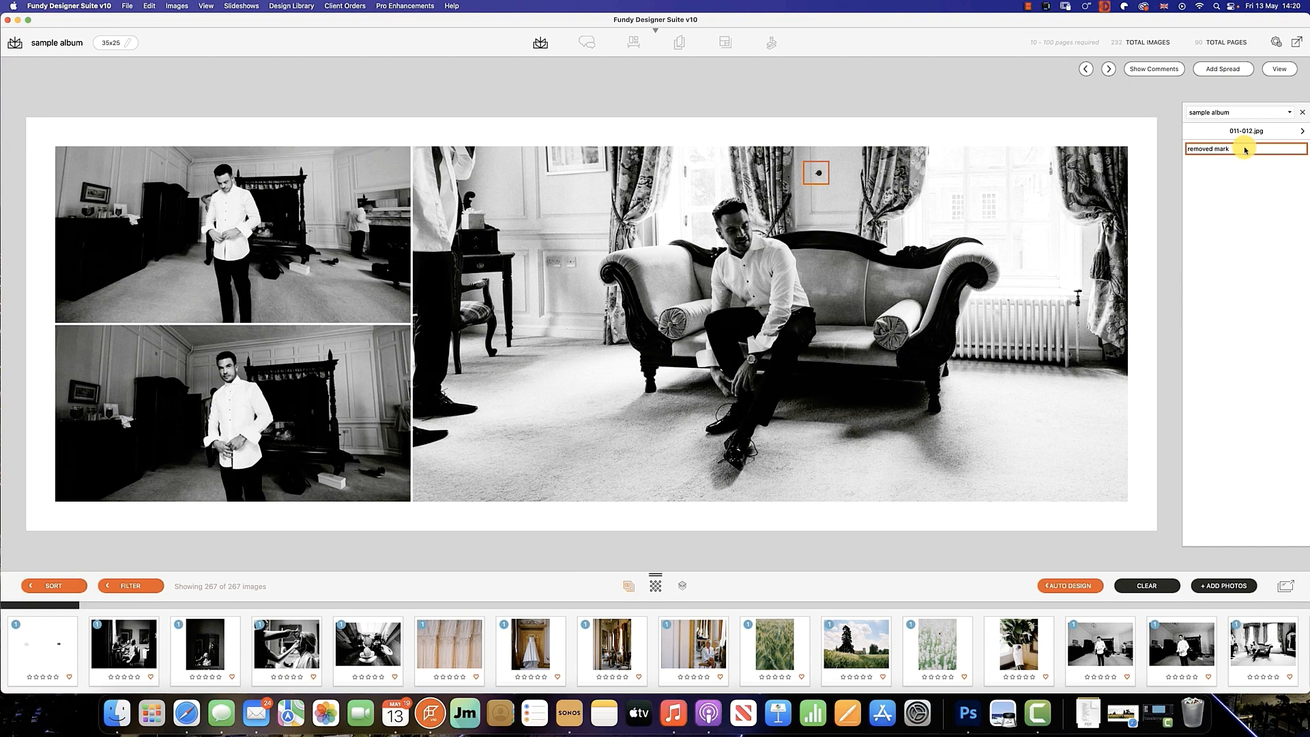
pyautogui.click(1301, 132)
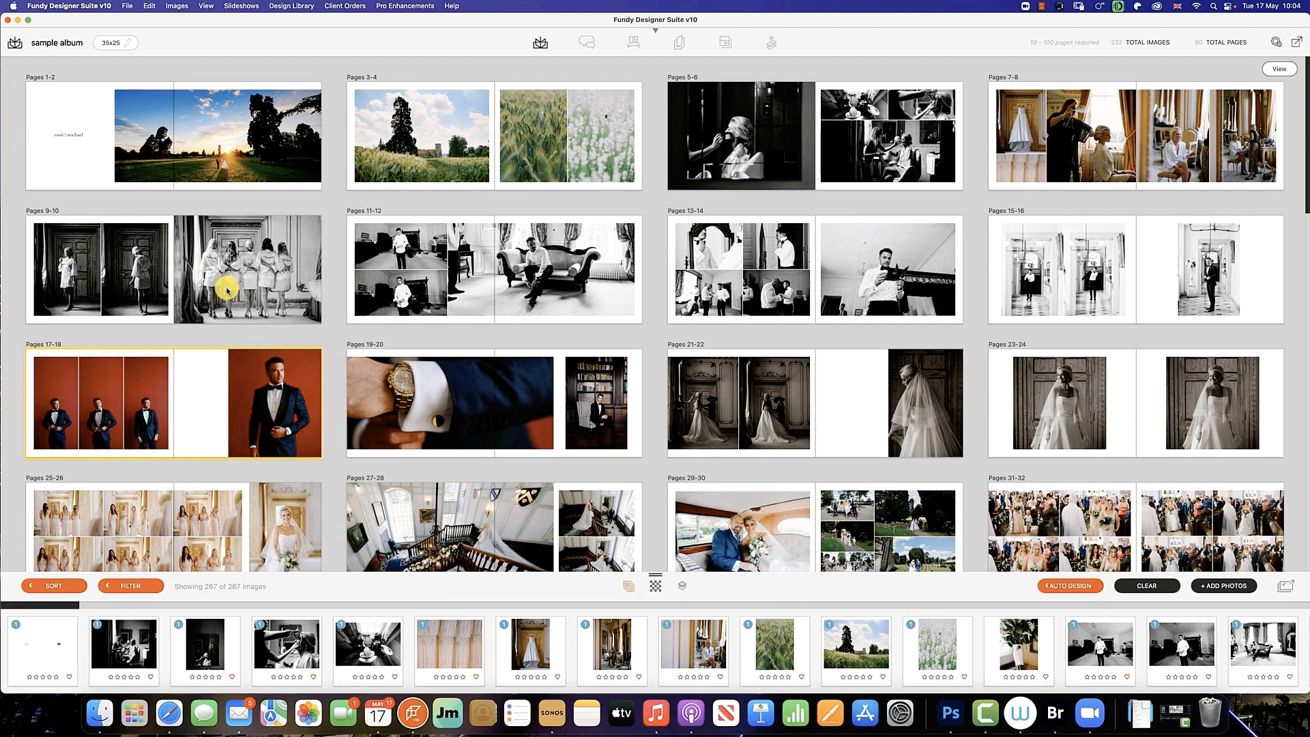
# - Duplicate sample album and open the resulting sample album - Copy
pyautogui.click(543, 43)
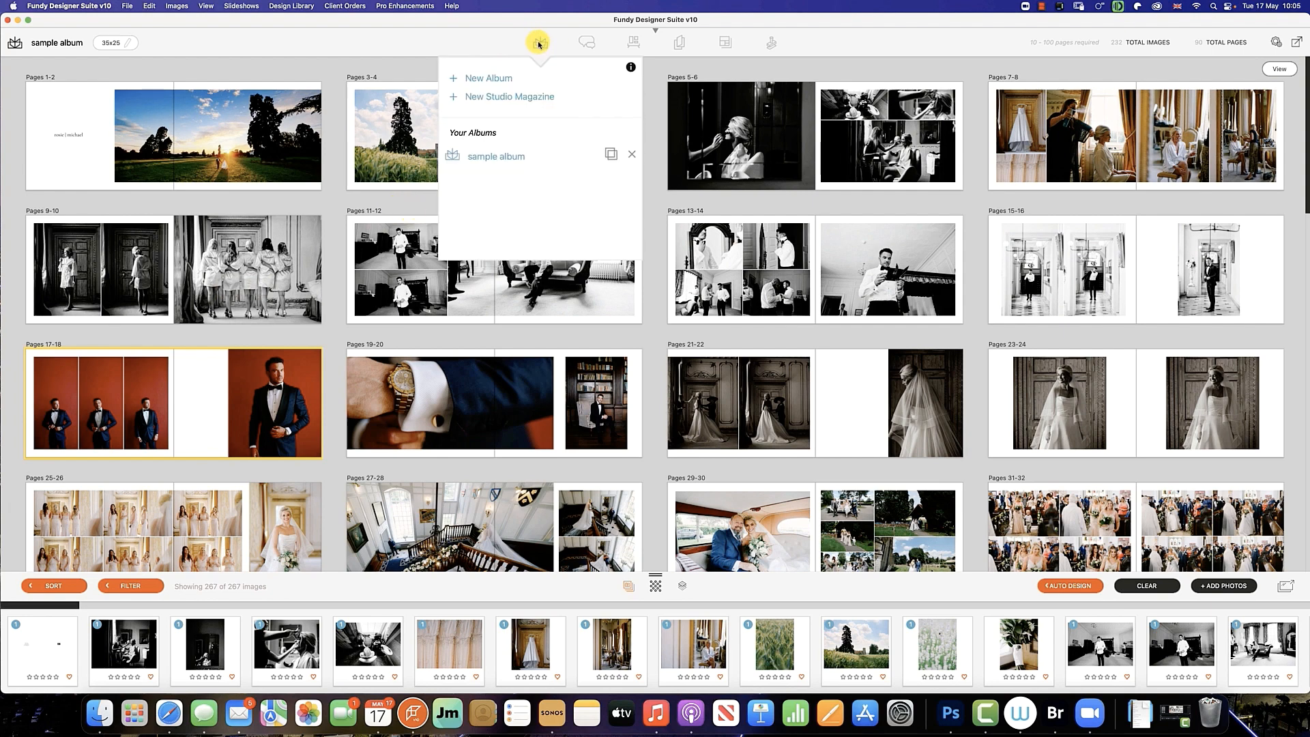
pyautogui.click(610, 157)
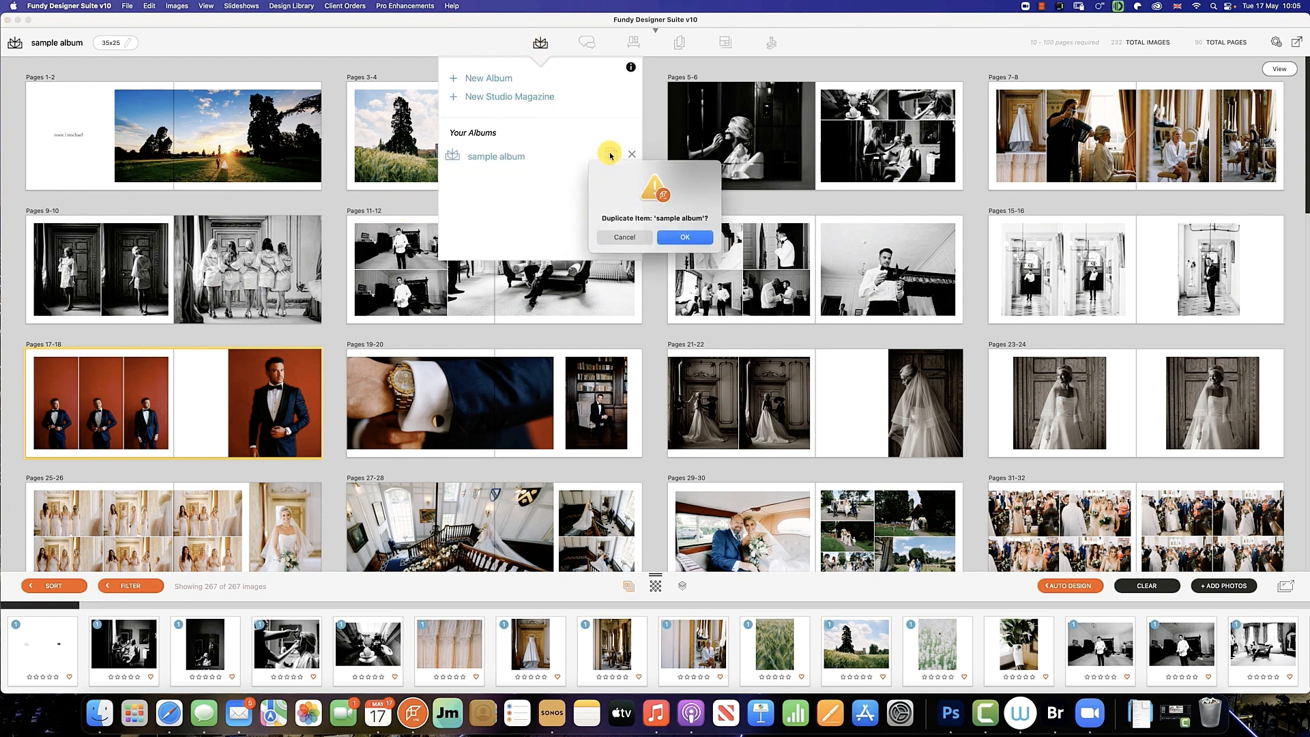
pyautogui.click(681, 237)
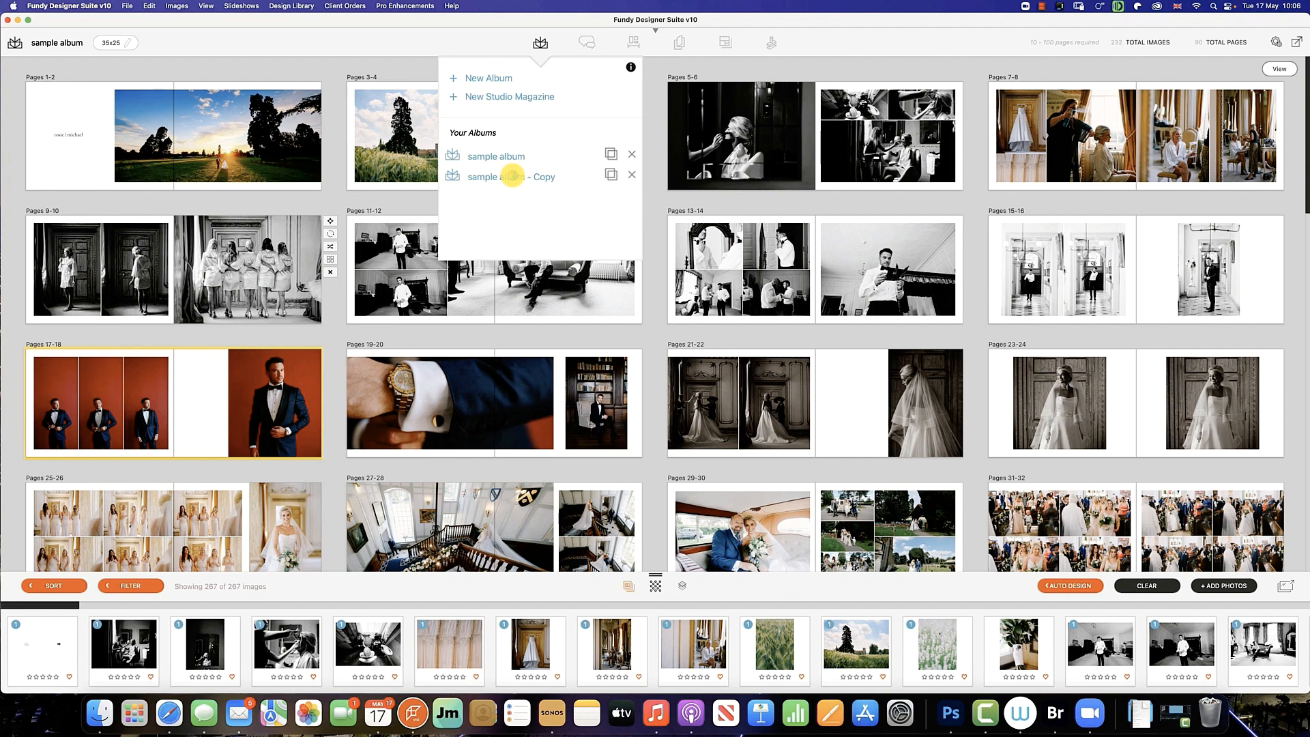
pyautogui.click(512, 176)
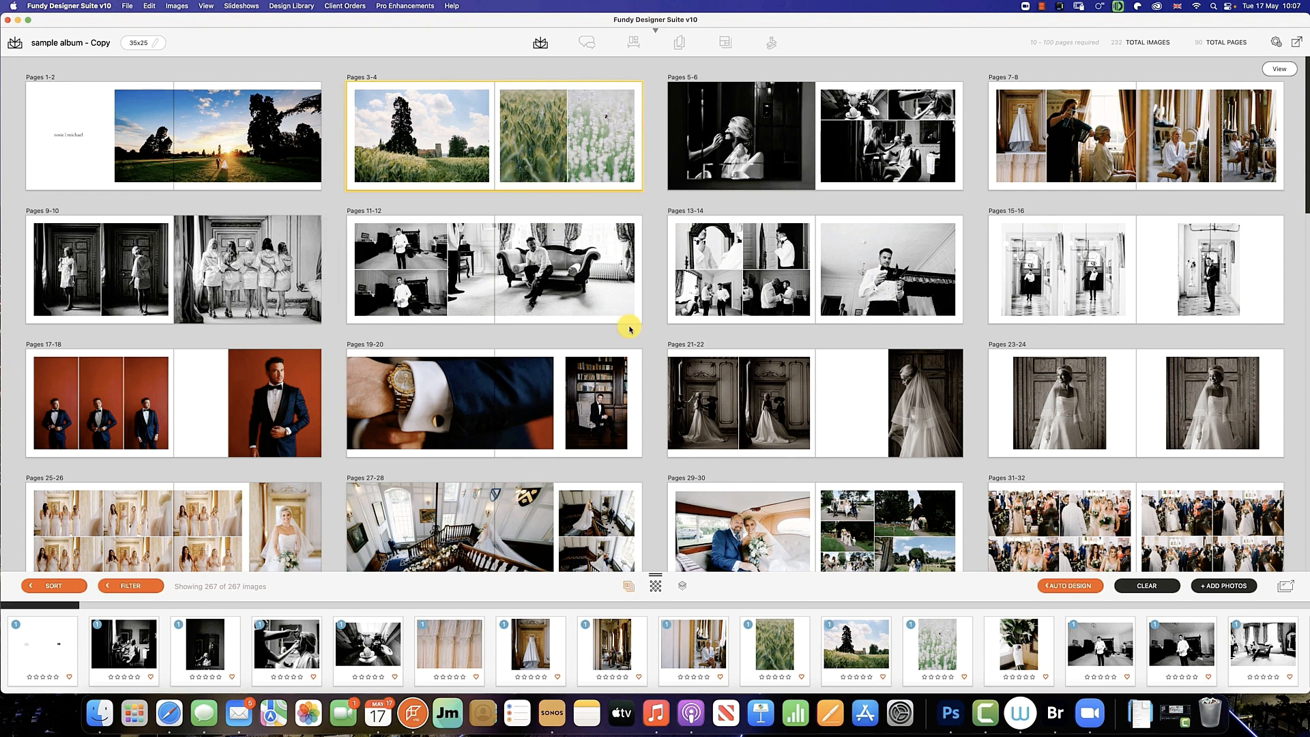
# - On Pages 17-18, delete the middle photo the client's comment flagged for removal
pyautogui.moveTo(187, 404)
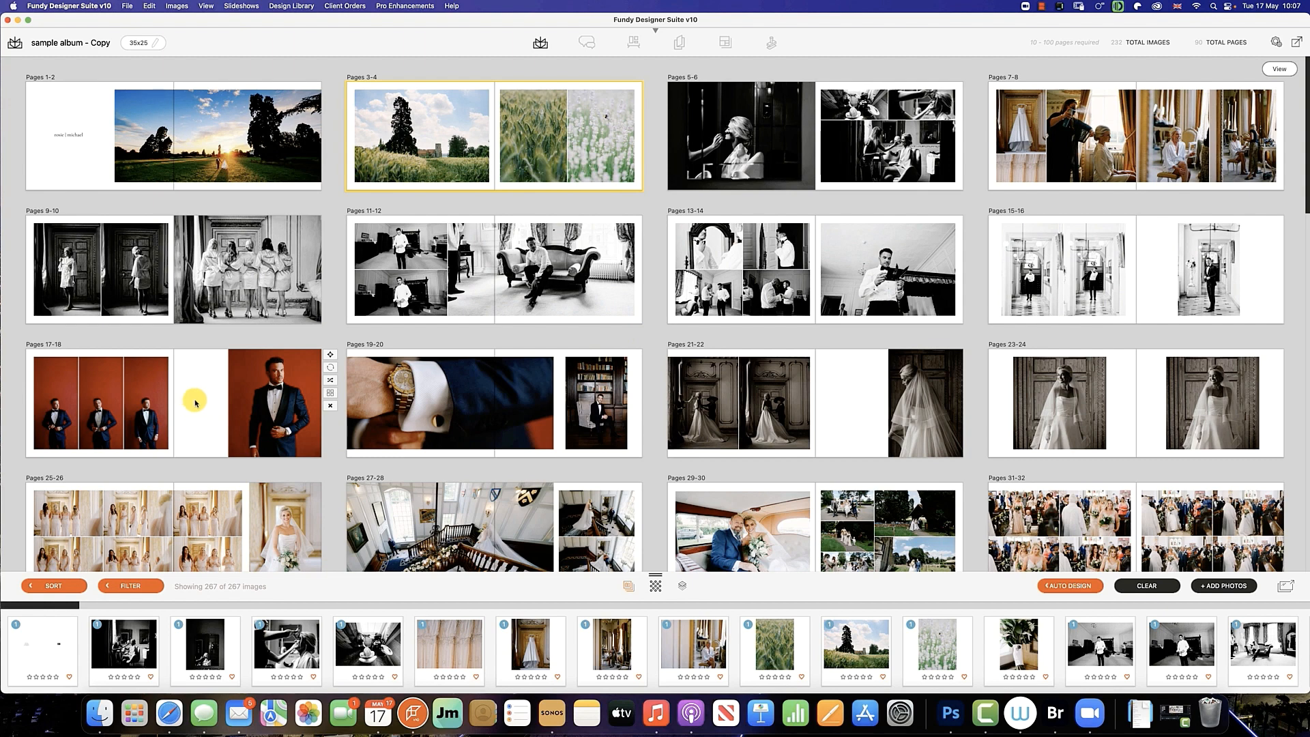
pyautogui.doubleClick(195, 402)
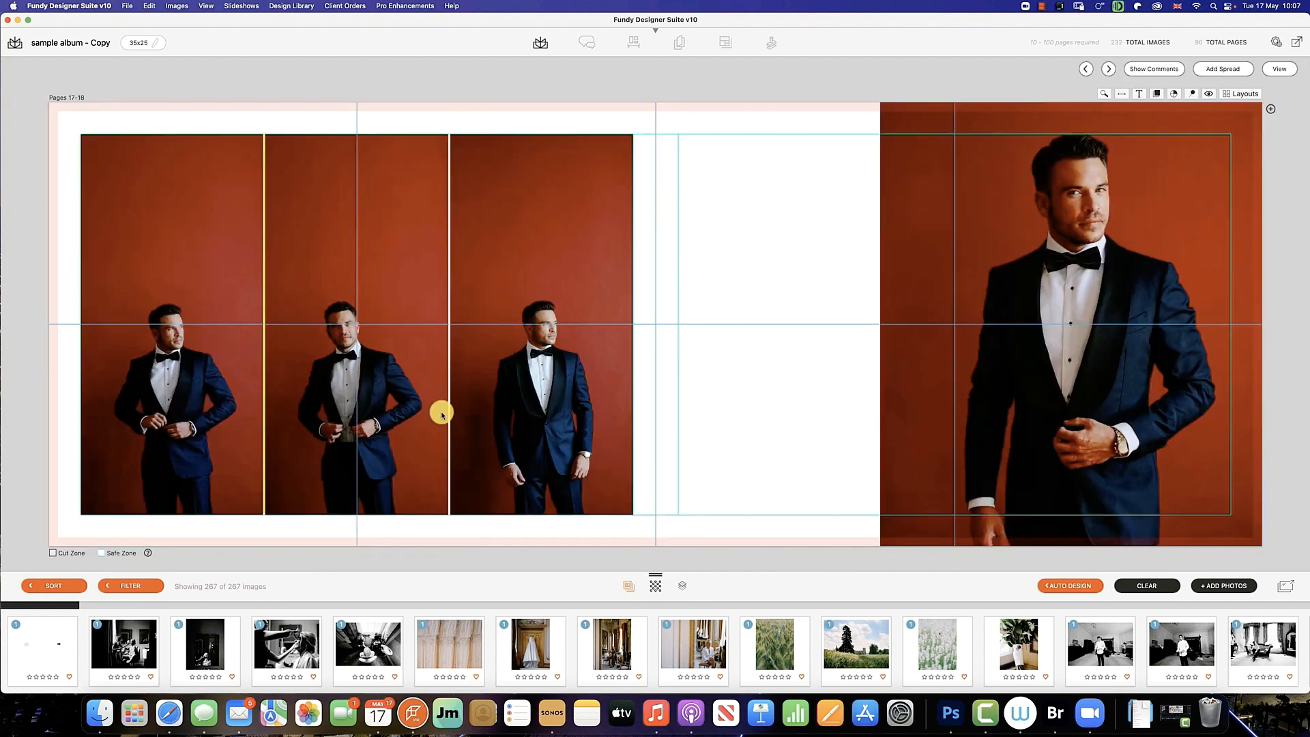
pyautogui.click(1158, 70)
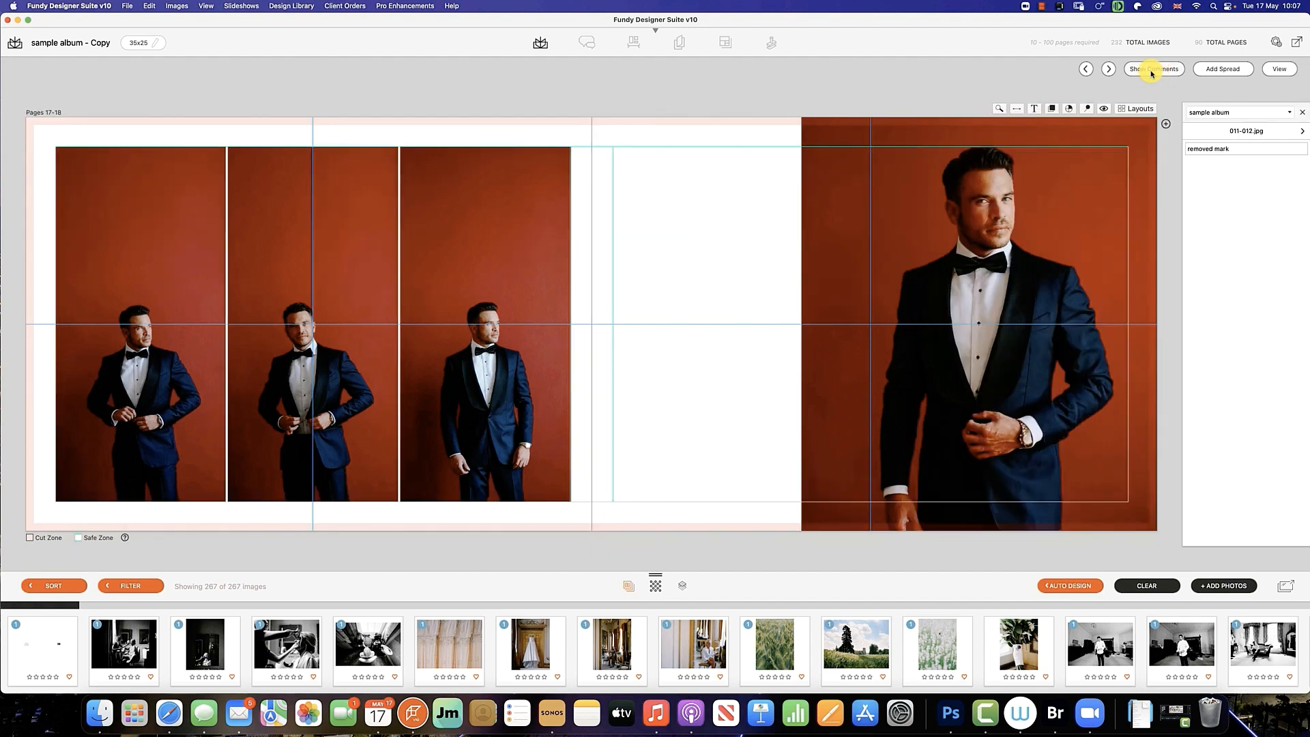
pyautogui.click(1303, 131)
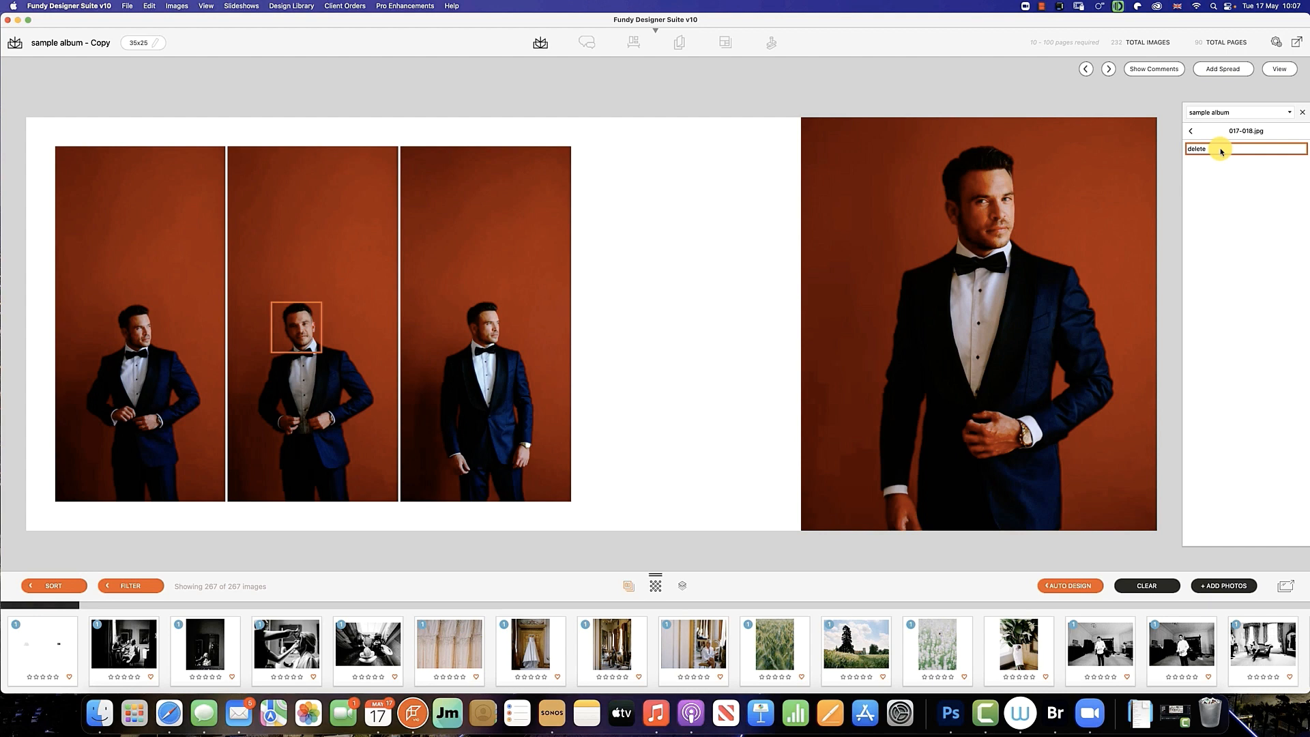
pyautogui.click(351, 256)
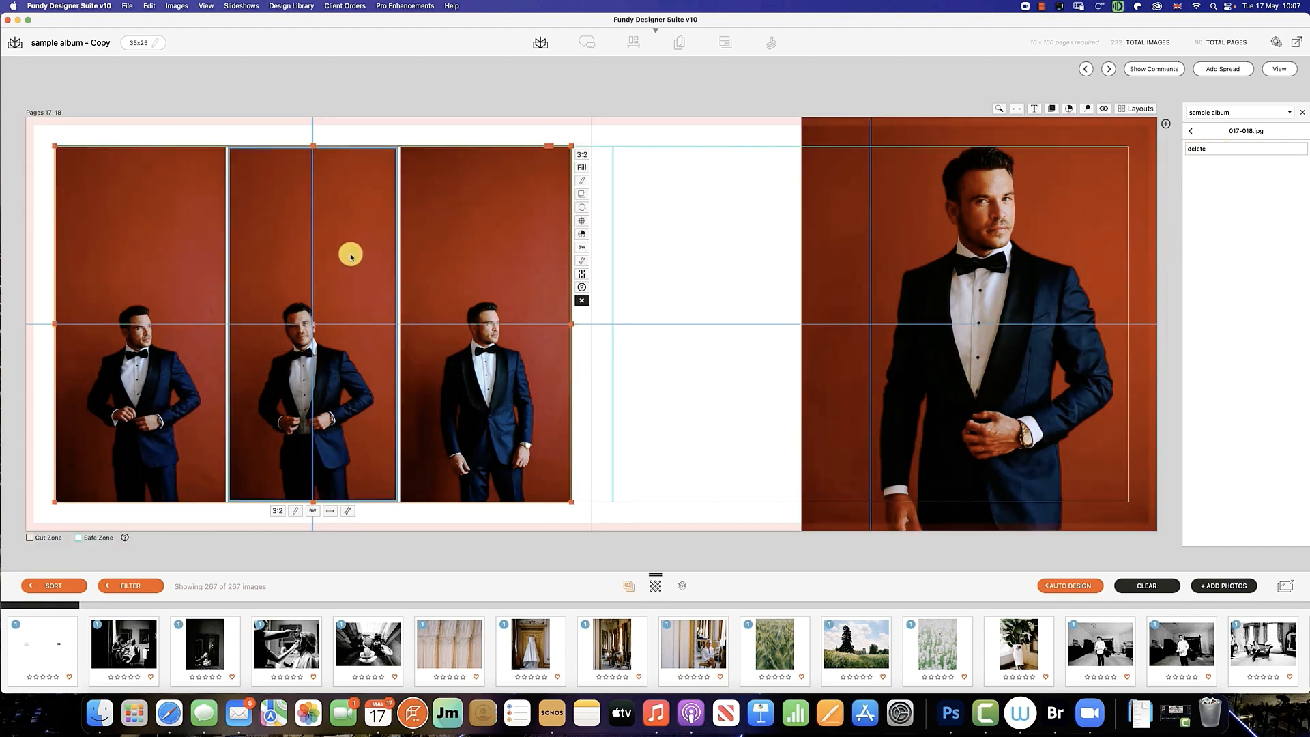
pyautogui.press('Delete')
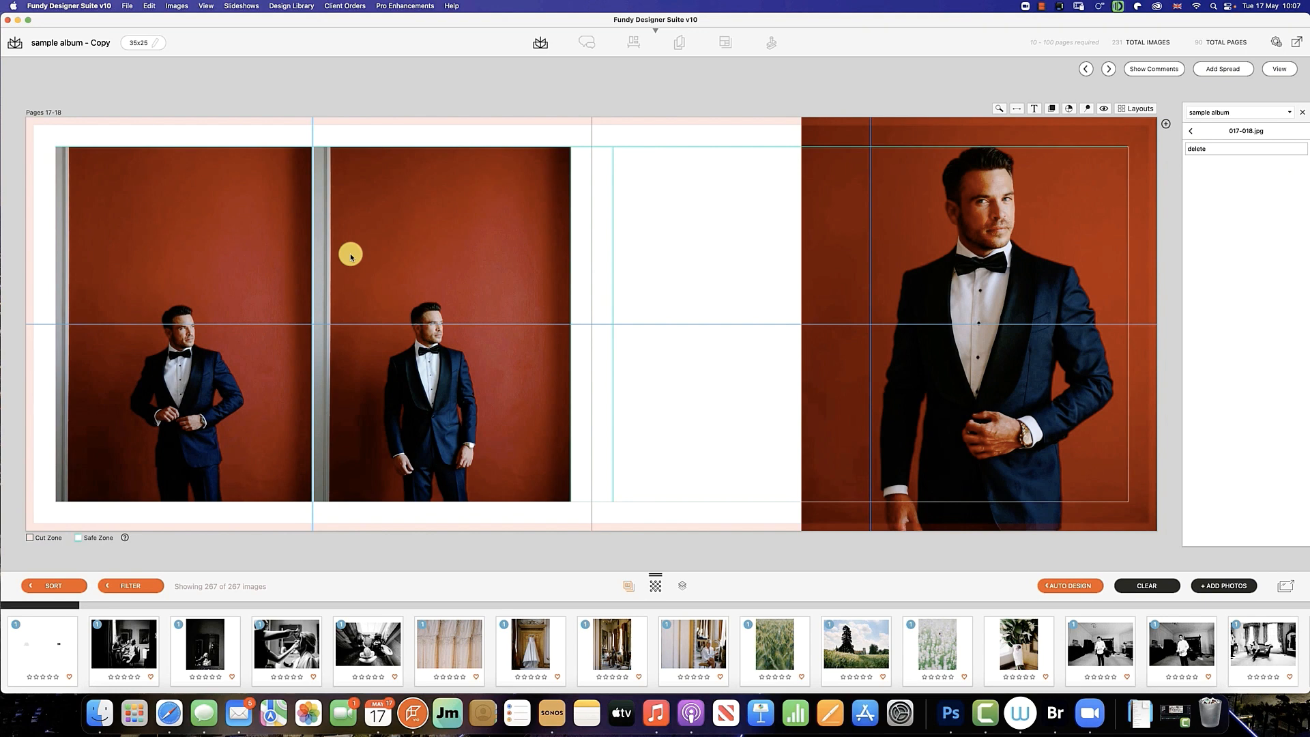
# - Zoom into both remaining left-page photos and shift the left one upward in its frame
pyautogui.click(421, 342)
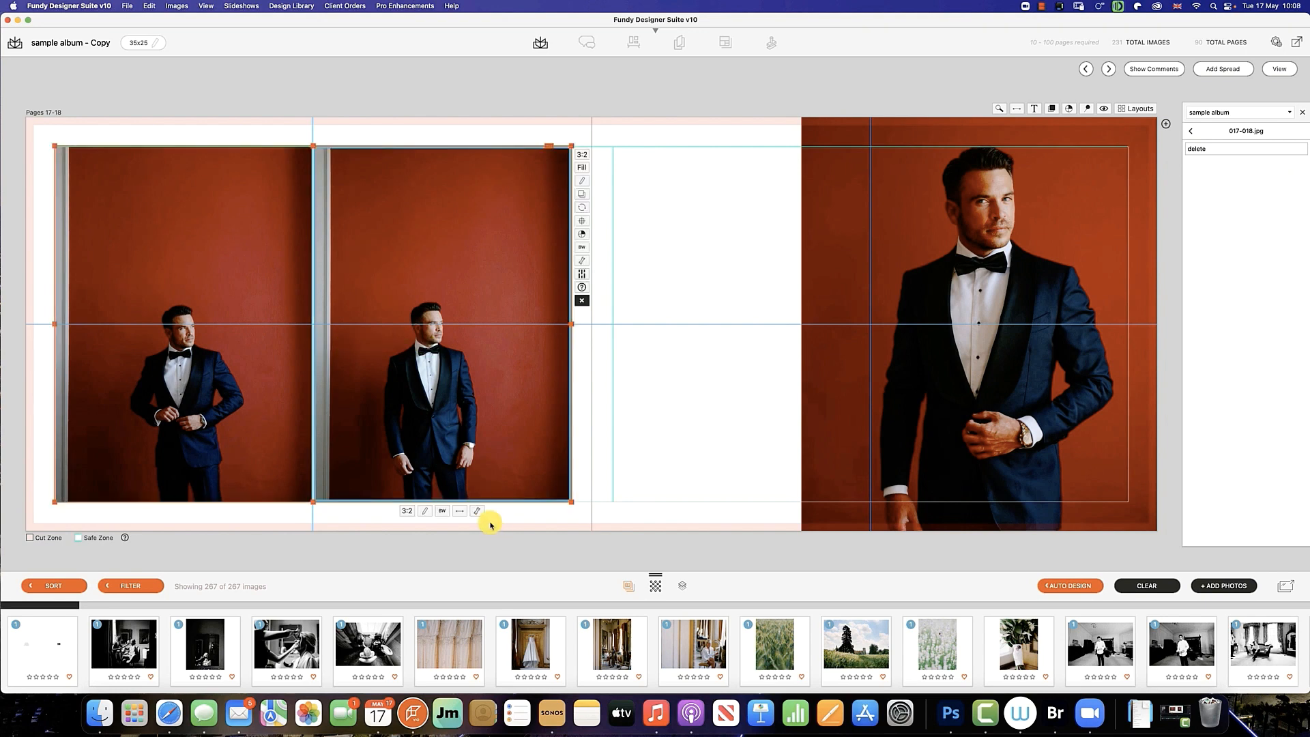
pyautogui.moveTo(460, 527)
pyautogui.moveTo(438, 541); pyautogui.dragTo(447, 541)
pyautogui.click(229, 408)
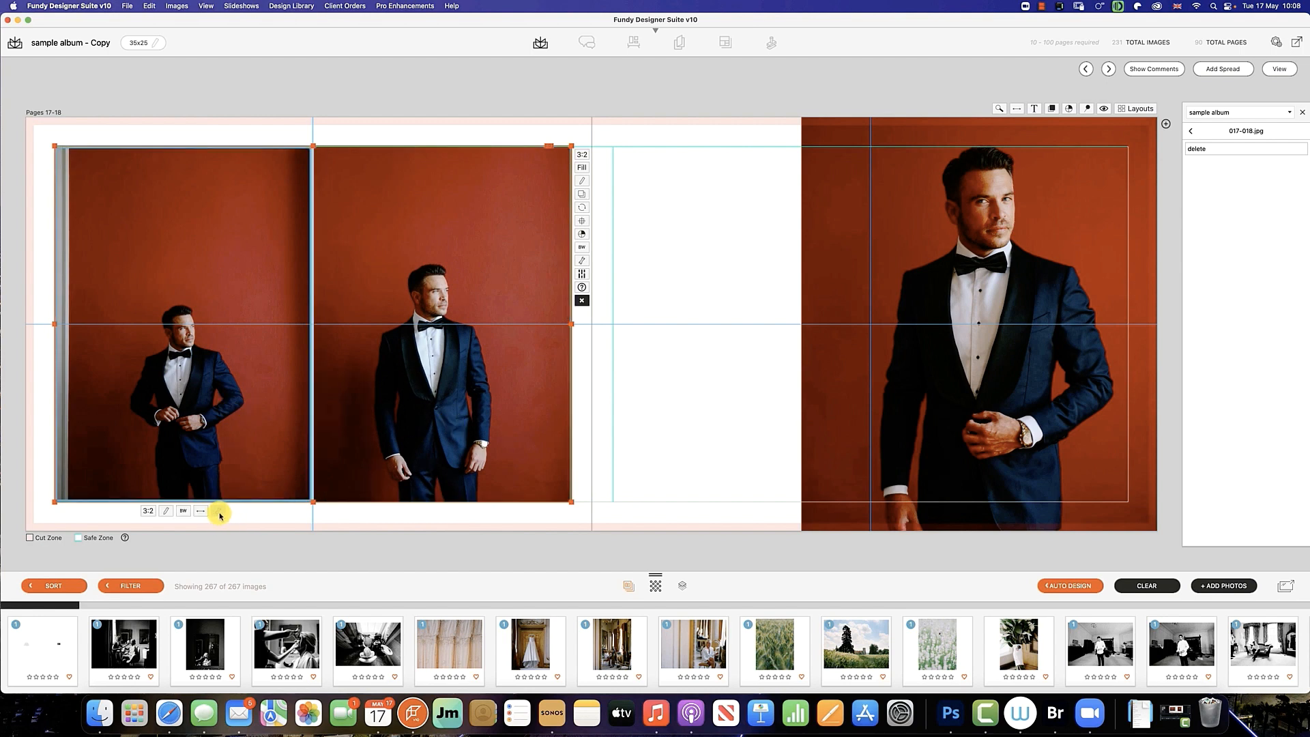
pyautogui.moveTo(185, 532)
pyautogui.moveTo(184, 541); pyautogui.dragTo(191, 541)
pyautogui.moveTo(203, 452); pyautogui.dragTo(201, 415)
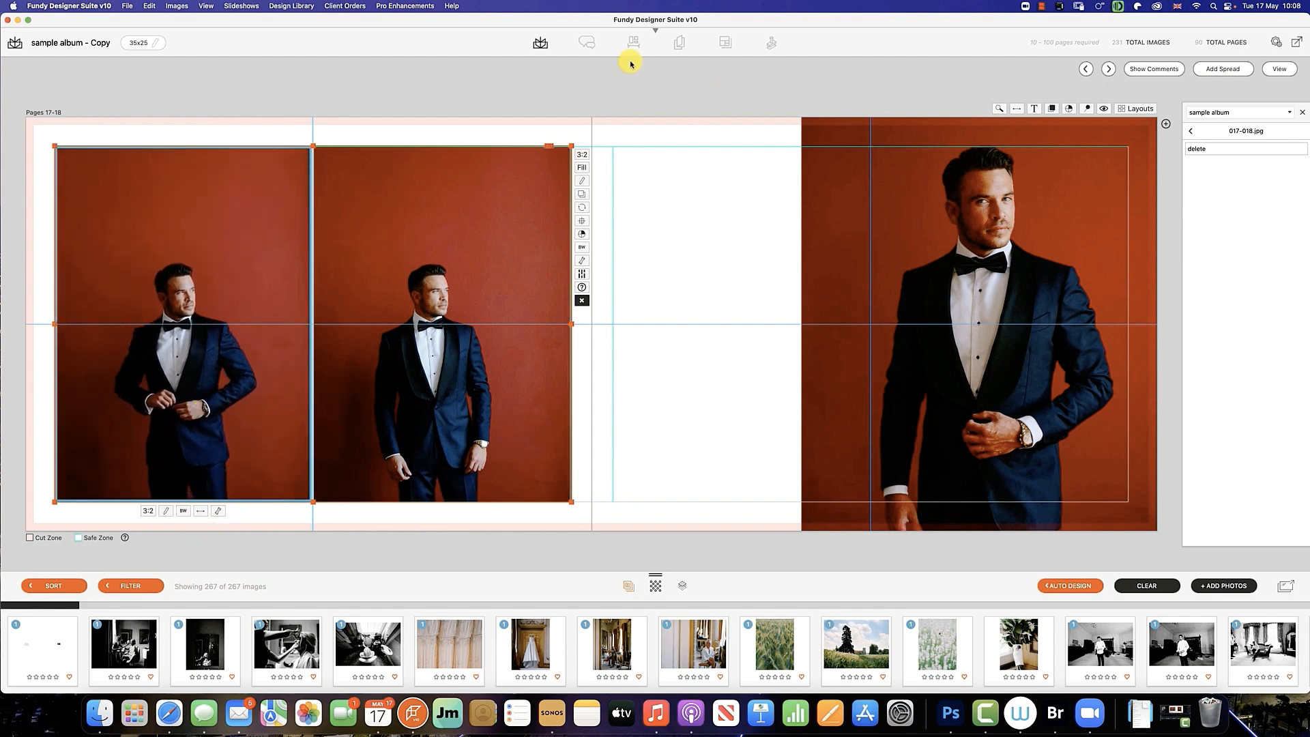
# - In the main album proof, replace sample album with sample album - Copy
pyautogui.click(585, 43)
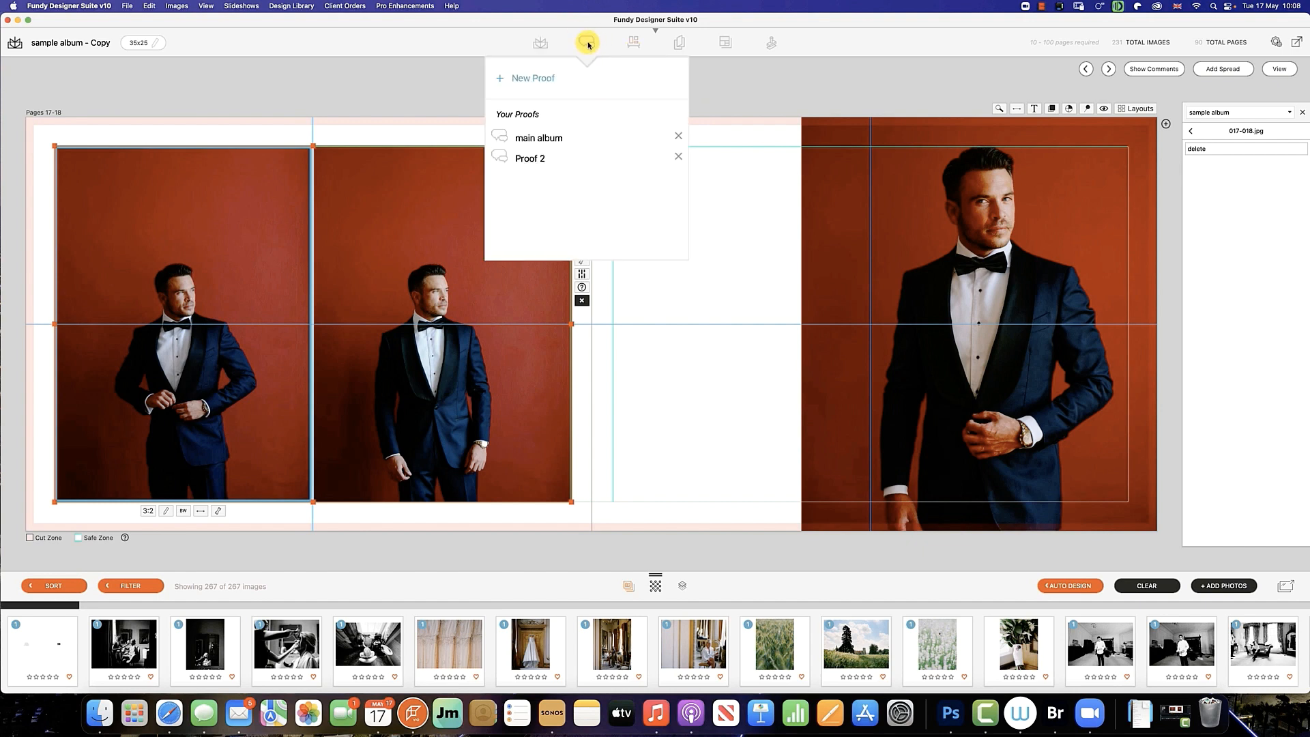
pyautogui.click(537, 139)
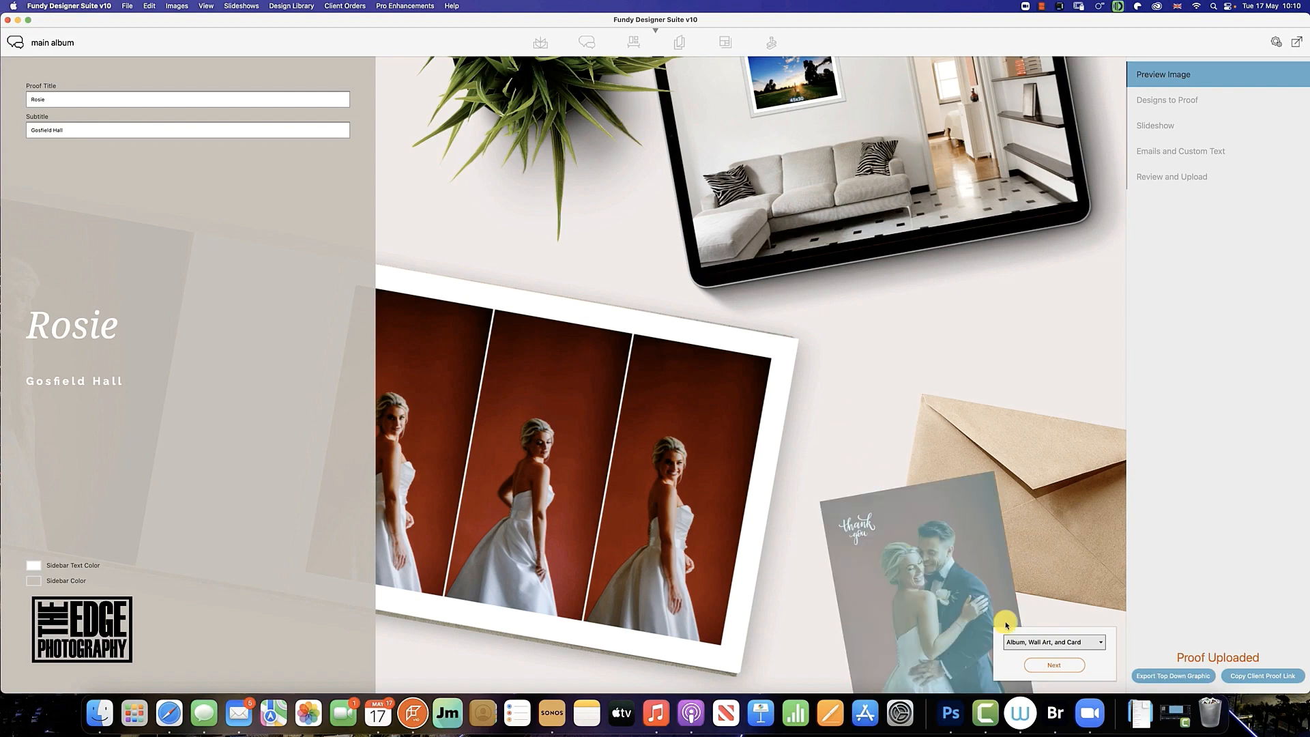
pyautogui.click(1057, 668)
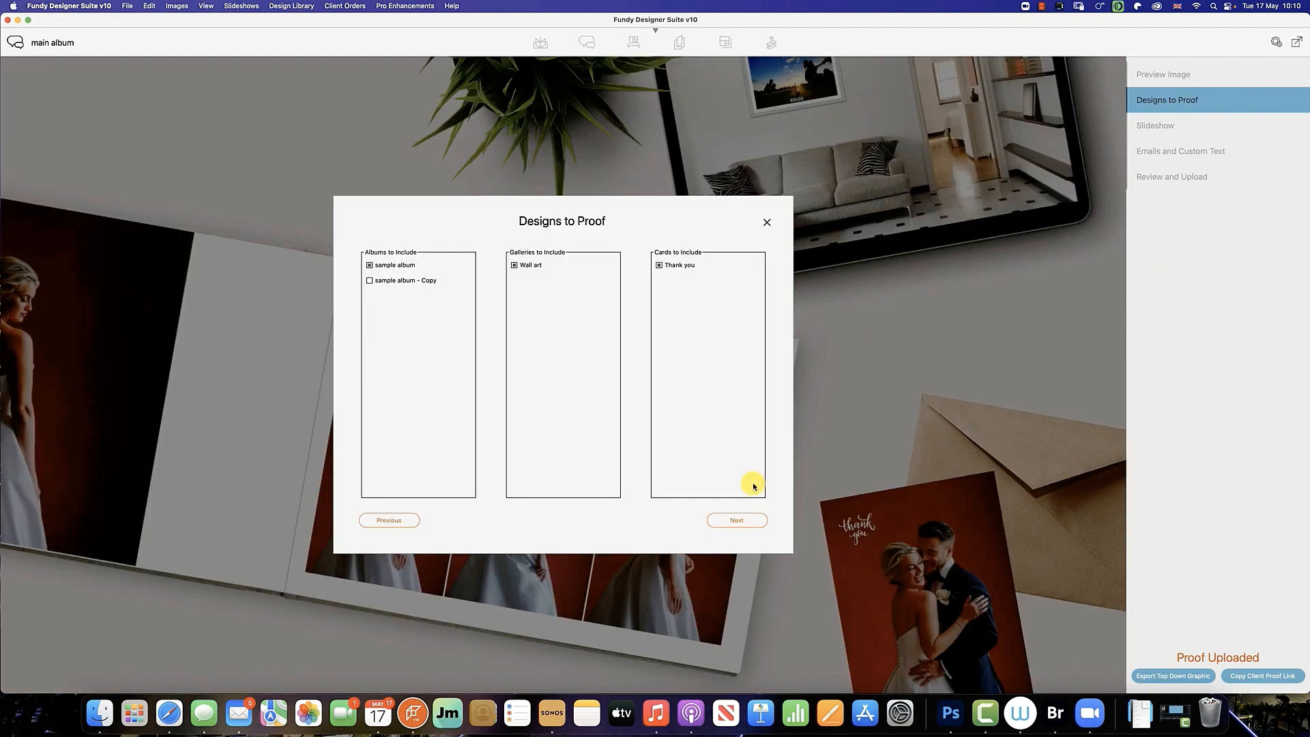
pyautogui.click(369, 280)
pyautogui.click(369, 266)
# - Advance past the slideshow and email settings to Review and Update
pyautogui.click(738, 521)
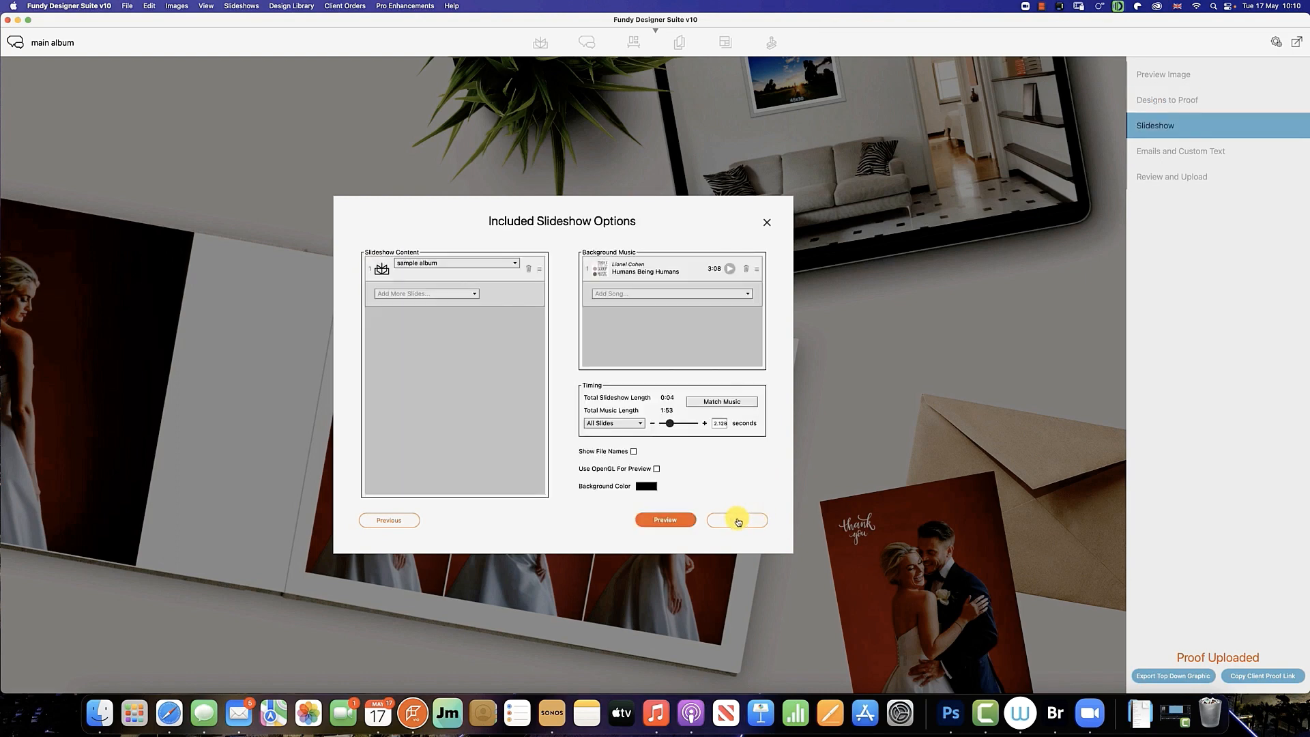
pyautogui.click(741, 522)
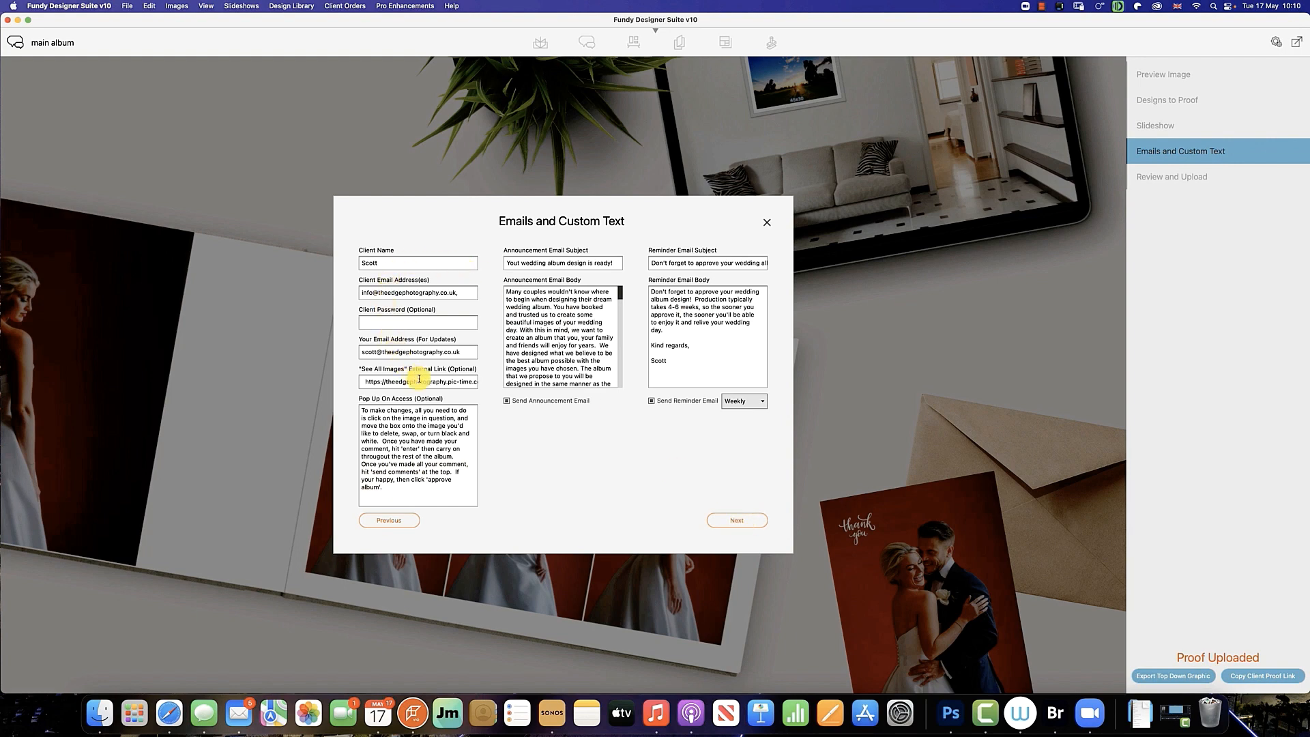
pyautogui.click(737, 518)
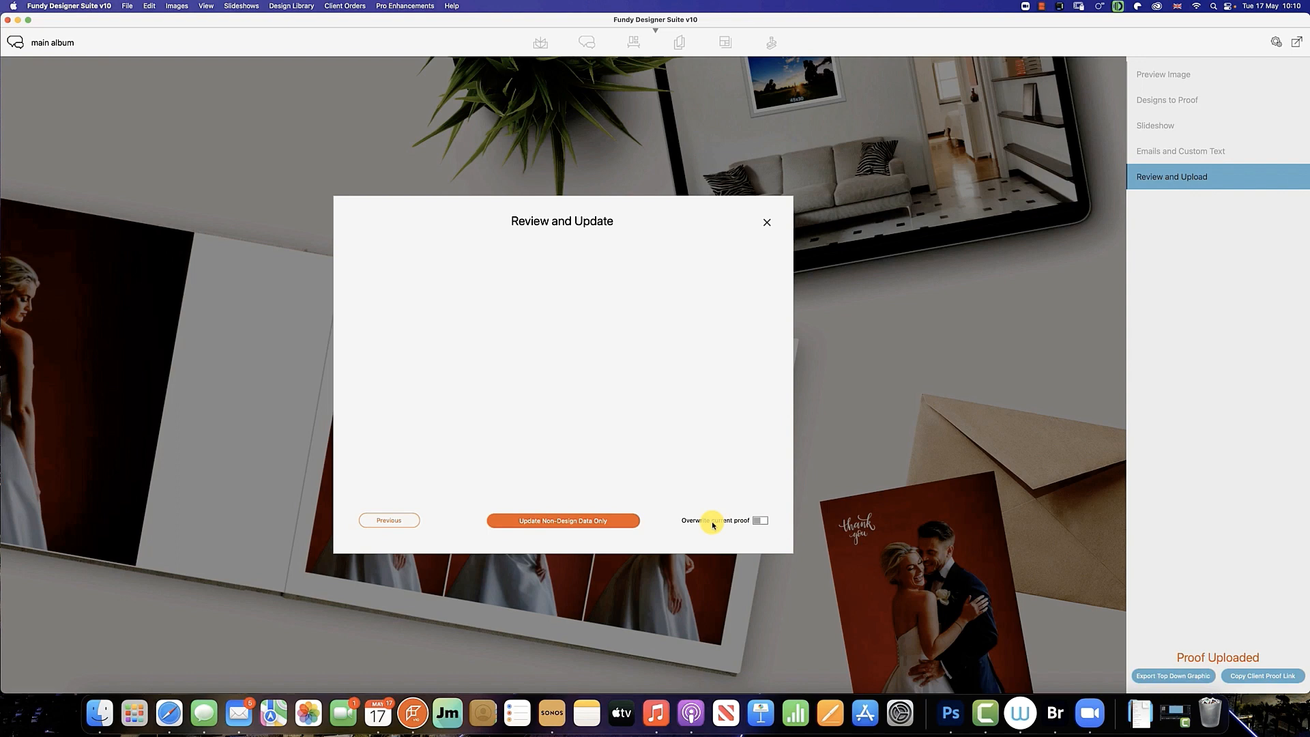
# - Export the revised main album proof, overwriting the currently uploaded proof
pyautogui.click(759, 520)
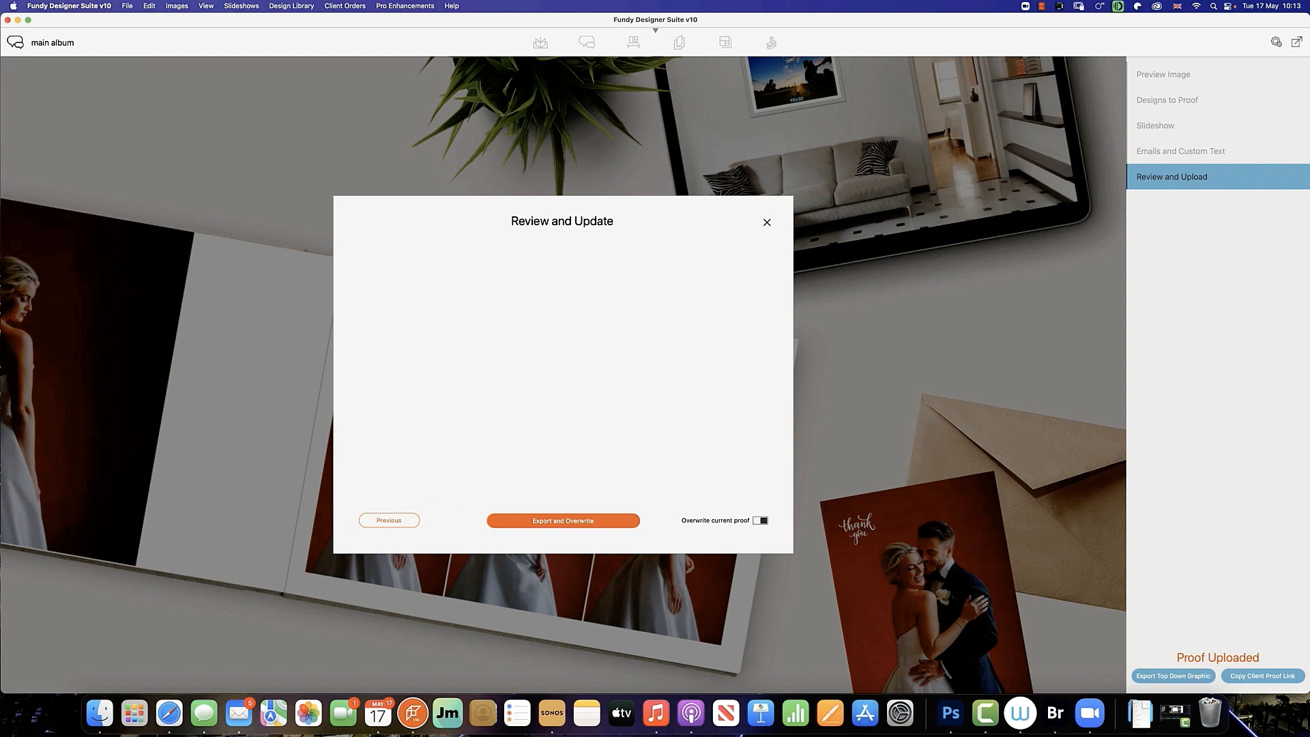
pyautogui.click(558, 522)
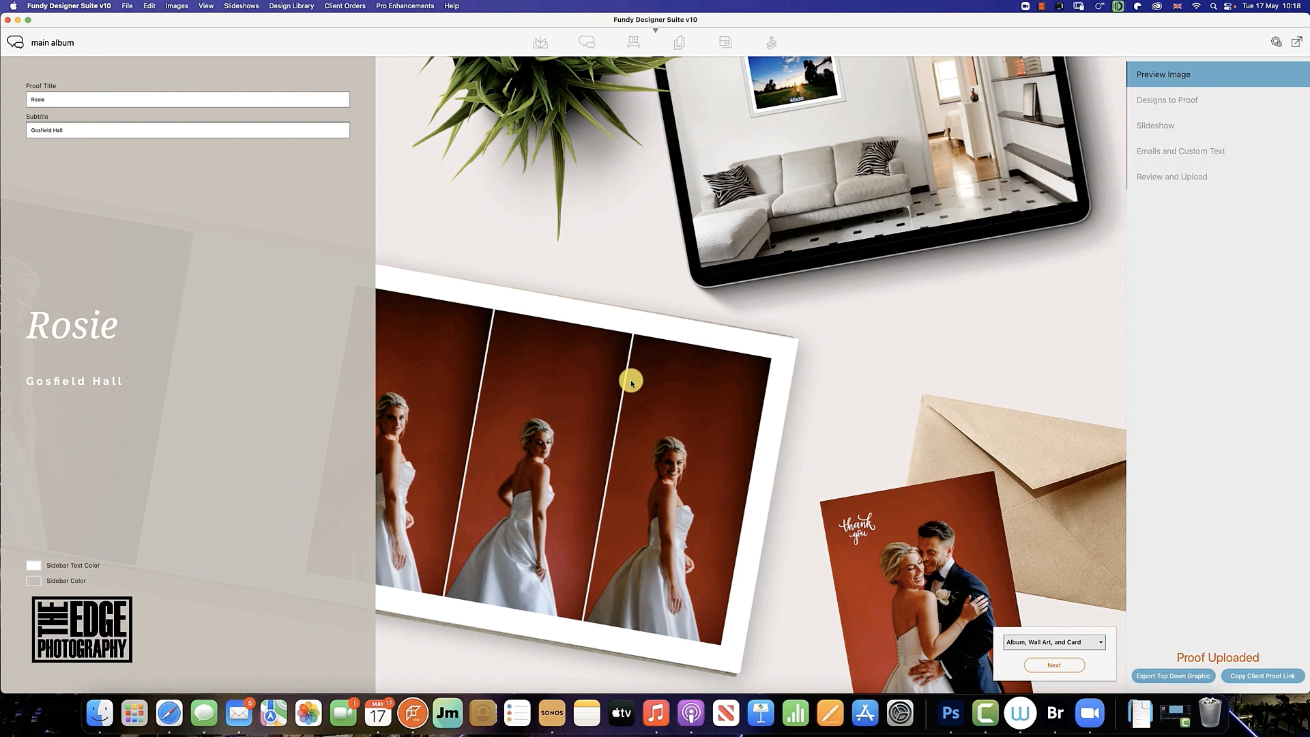
# - Create a new proof named 'new'
pyautogui.click(587, 41)
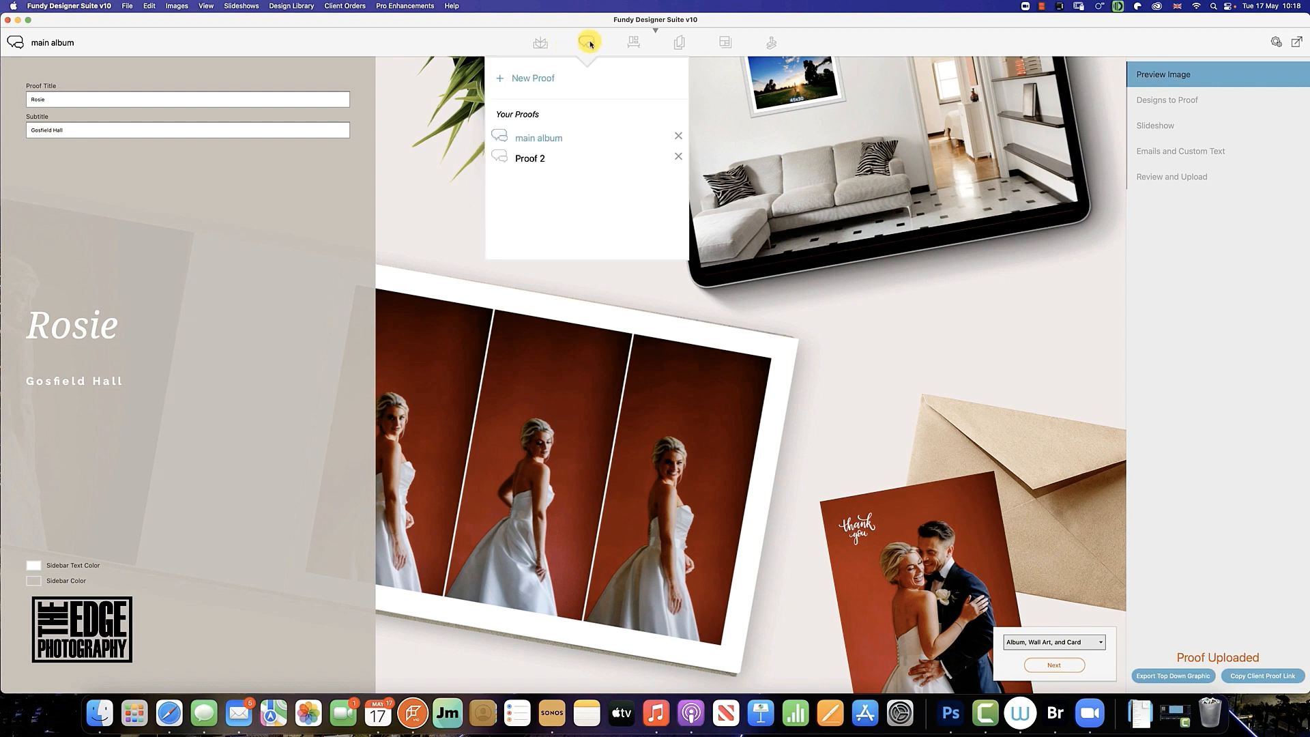
pyautogui.click(532, 80)
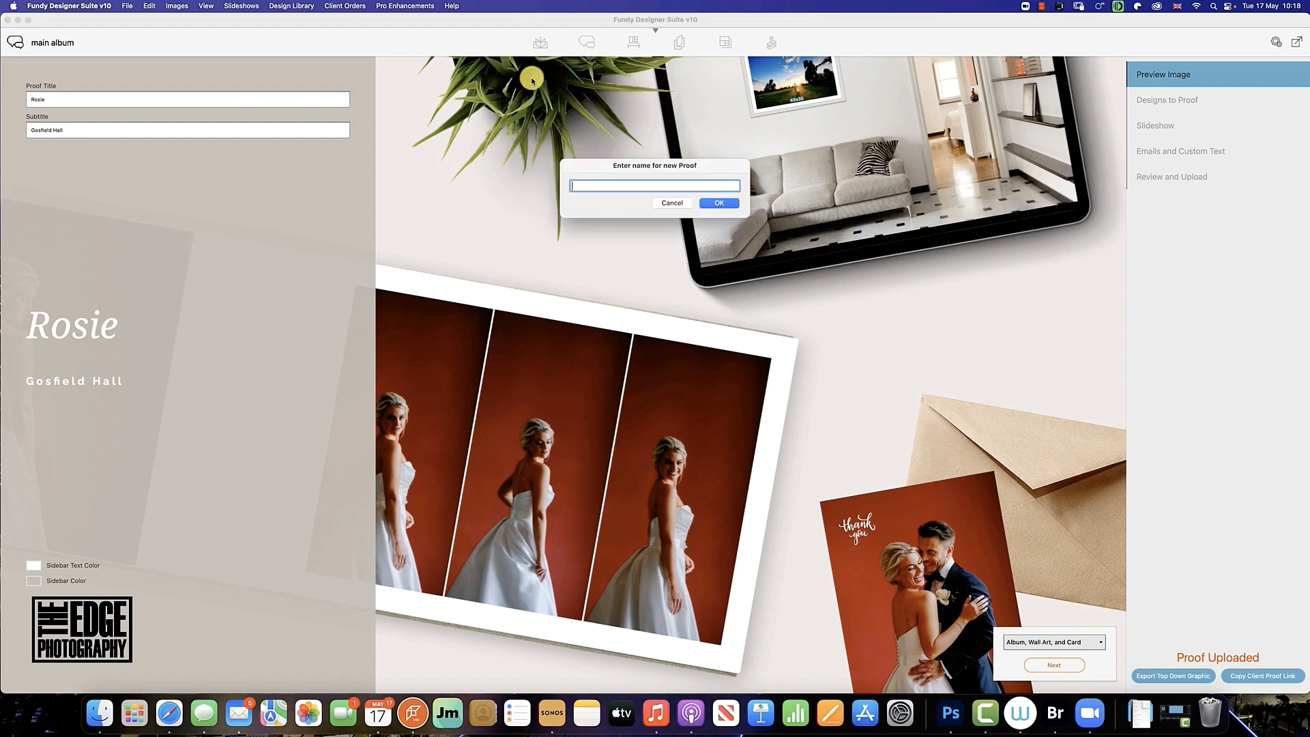
pyautogui.write('new')
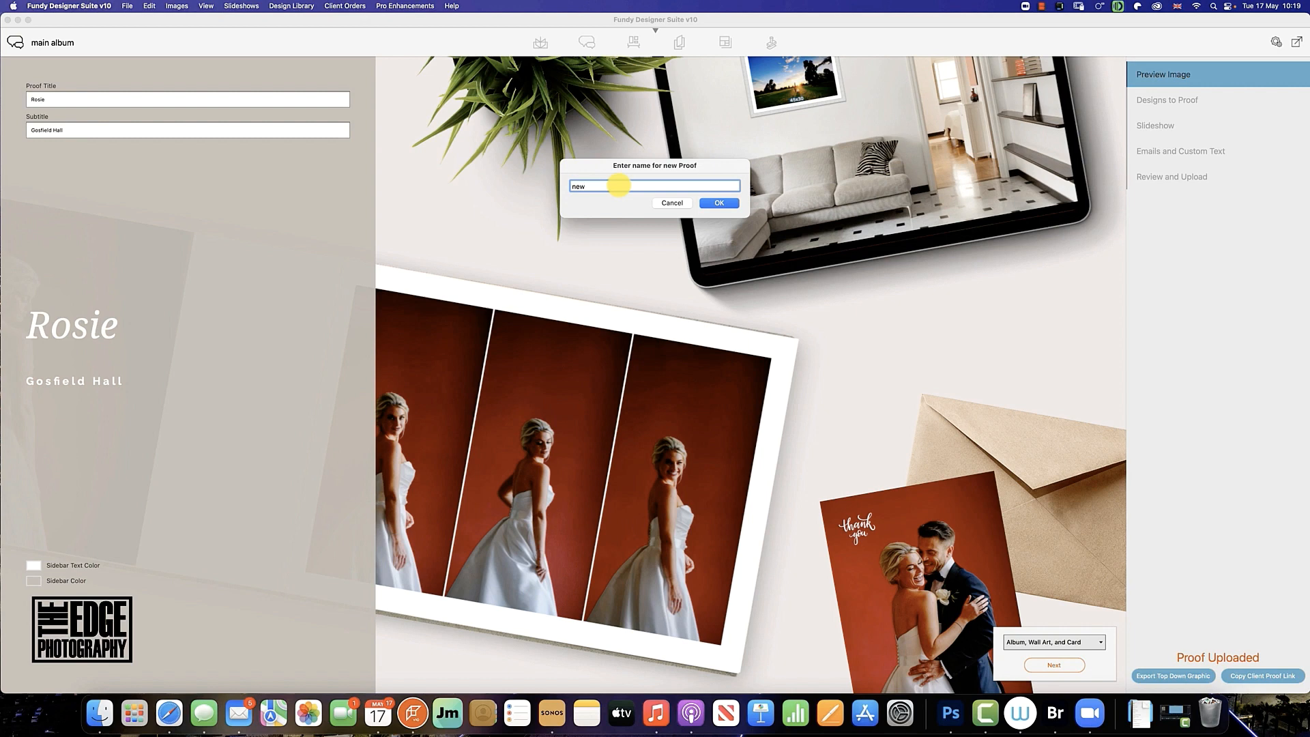
pyautogui.click(719, 203)
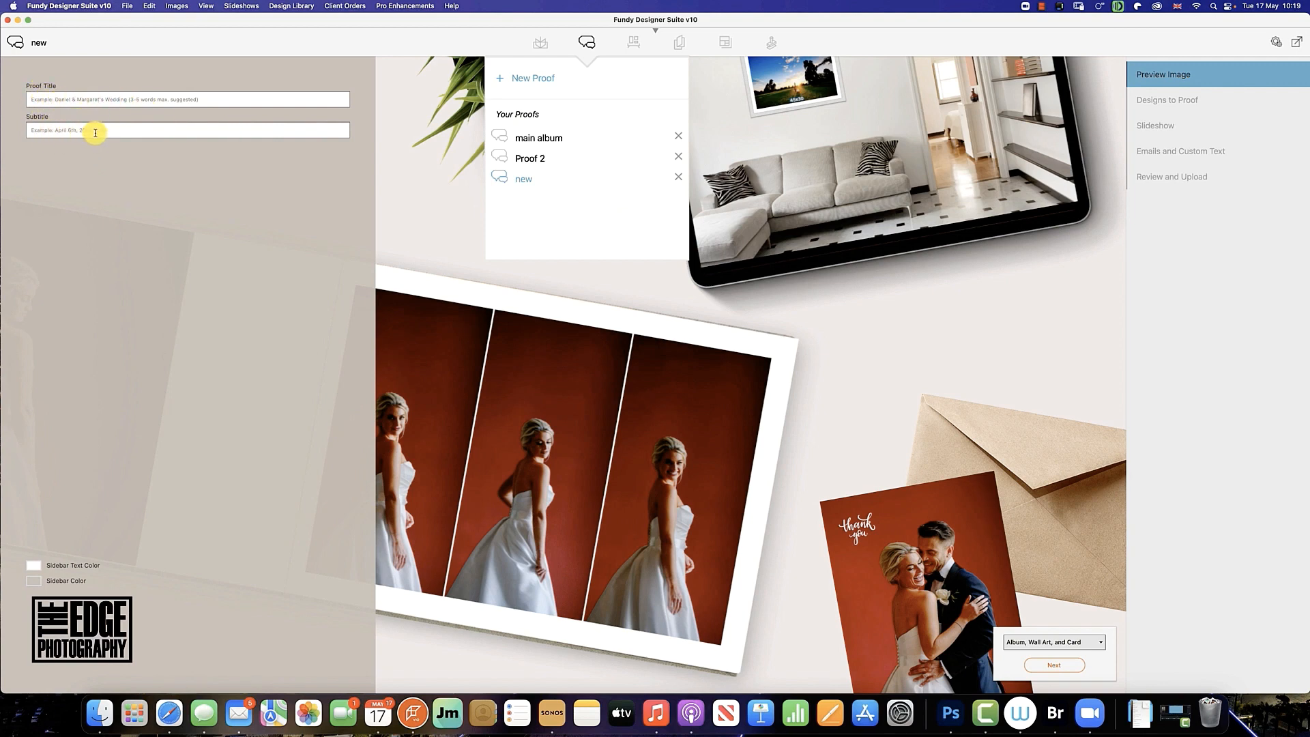
# - Give the new proof title 'Rosie 2' and subtitle 'Gosfield', then continue to design selection
pyautogui.click(86, 99)
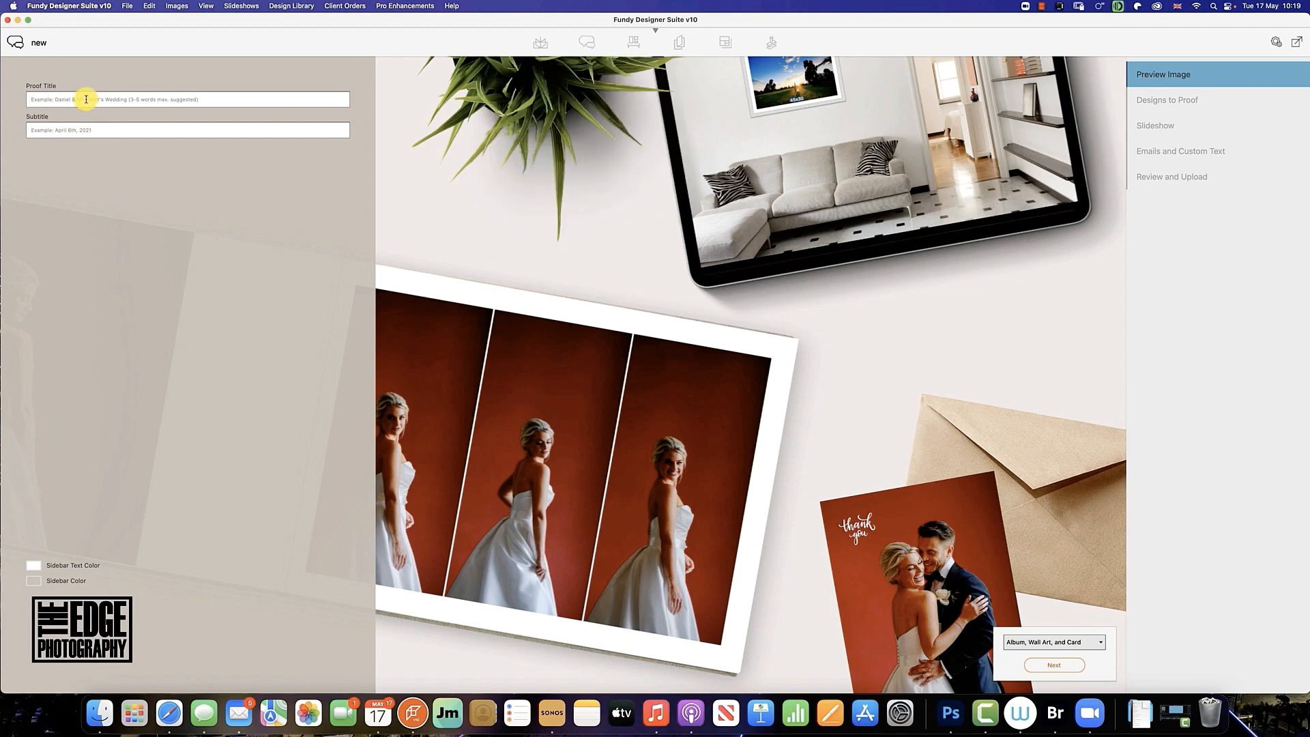
pyautogui.write('Rosie 2')
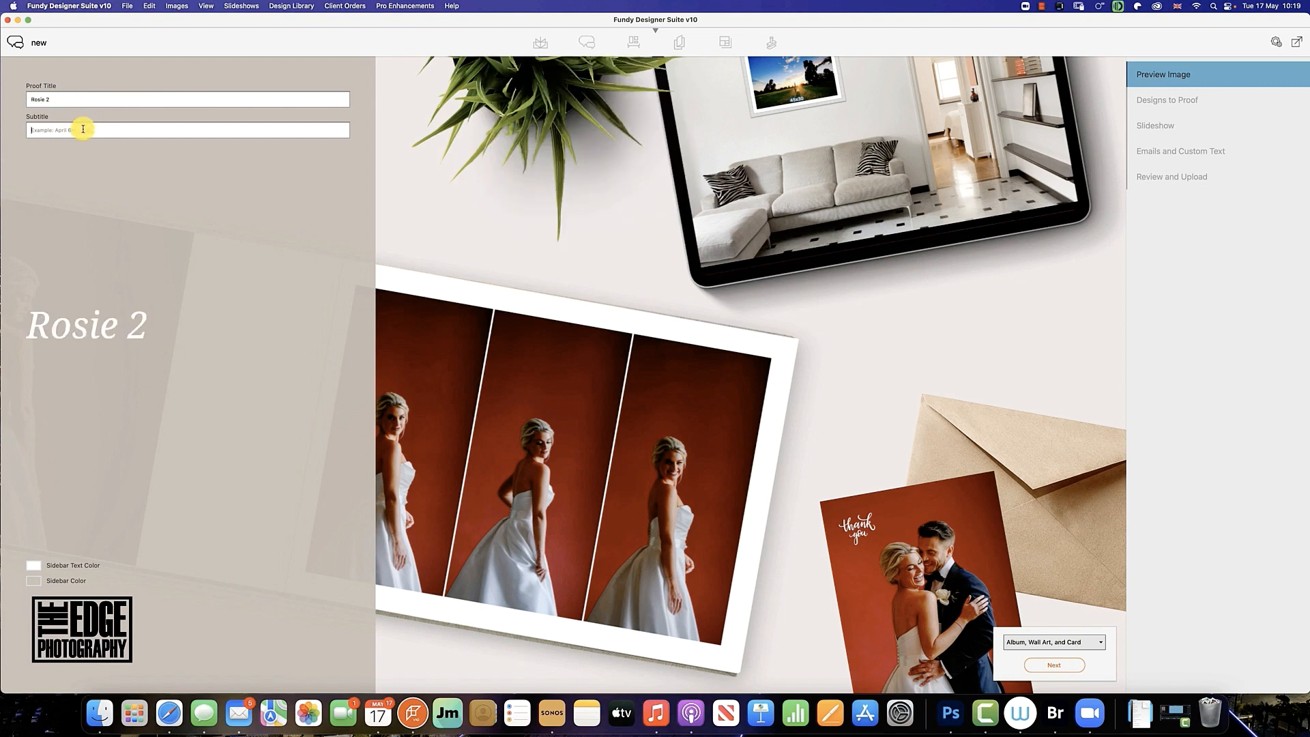
pyautogui.click(83, 129)
pyautogui.write('Gosfield')
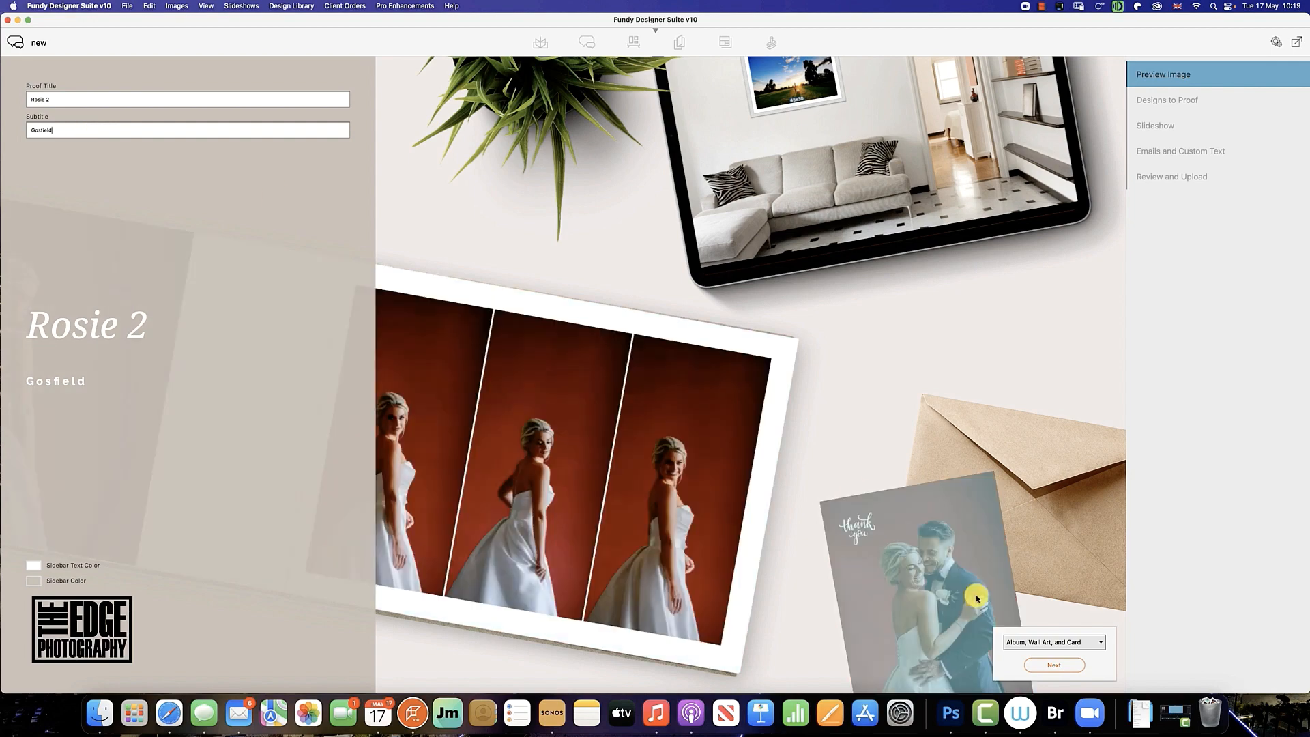
pyautogui.click(1055, 665)
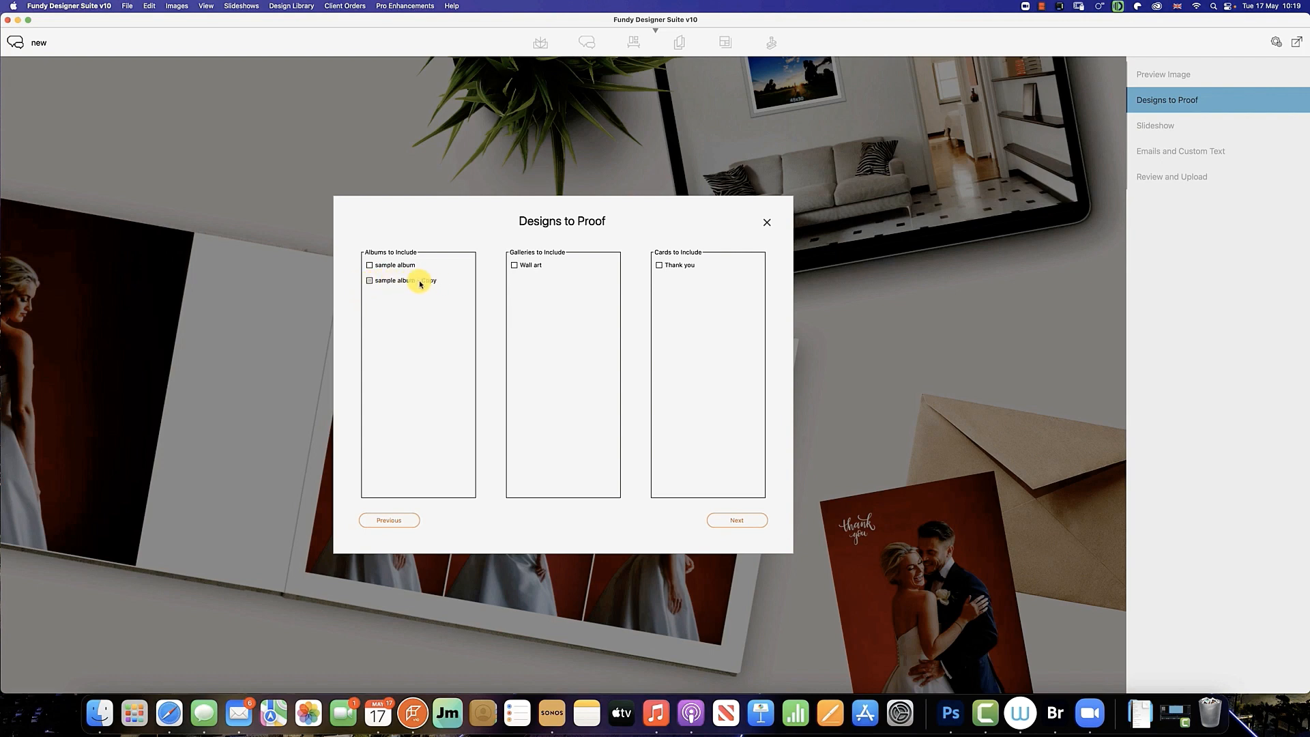
# - Include sample album - Copy and Wall art in the new proof and continue past slideshow and emails
pyautogui.click(371, 282)
pyautogui.click(515, 267)
pyautogui.click(658, 266)
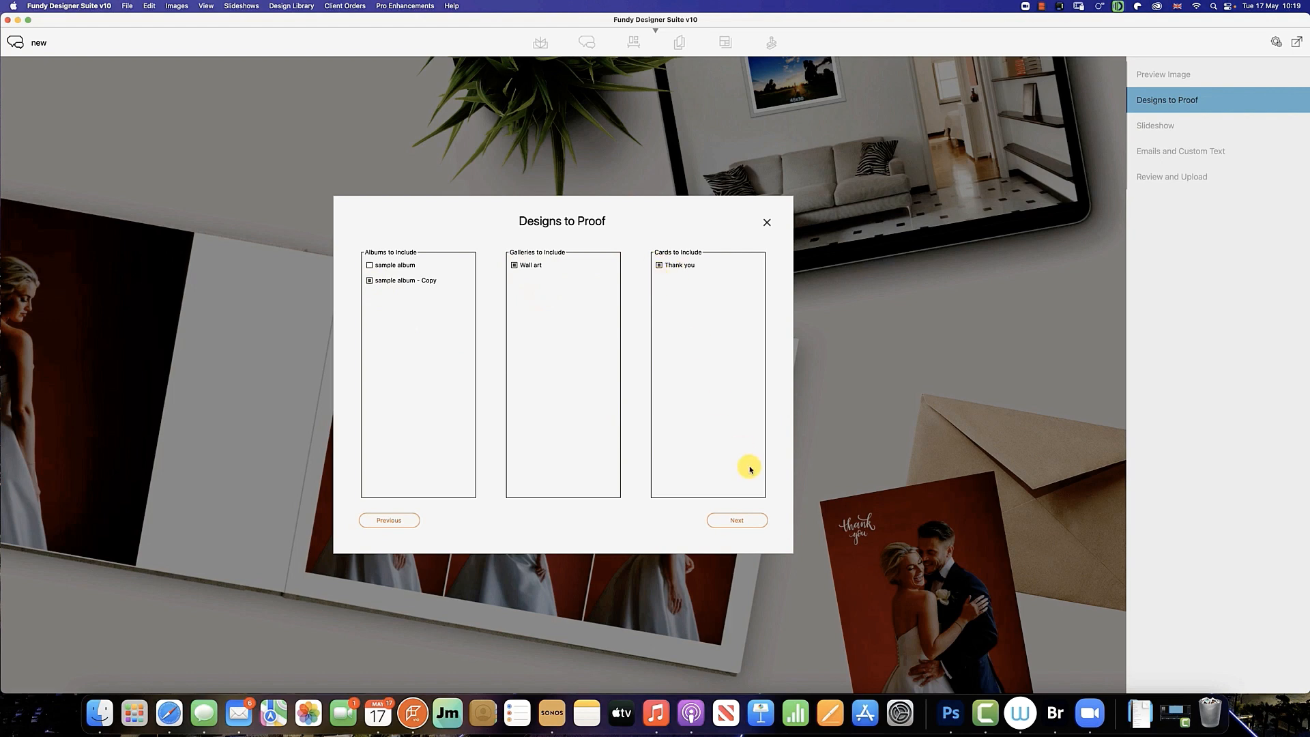
pyautogui.click(745, 523)
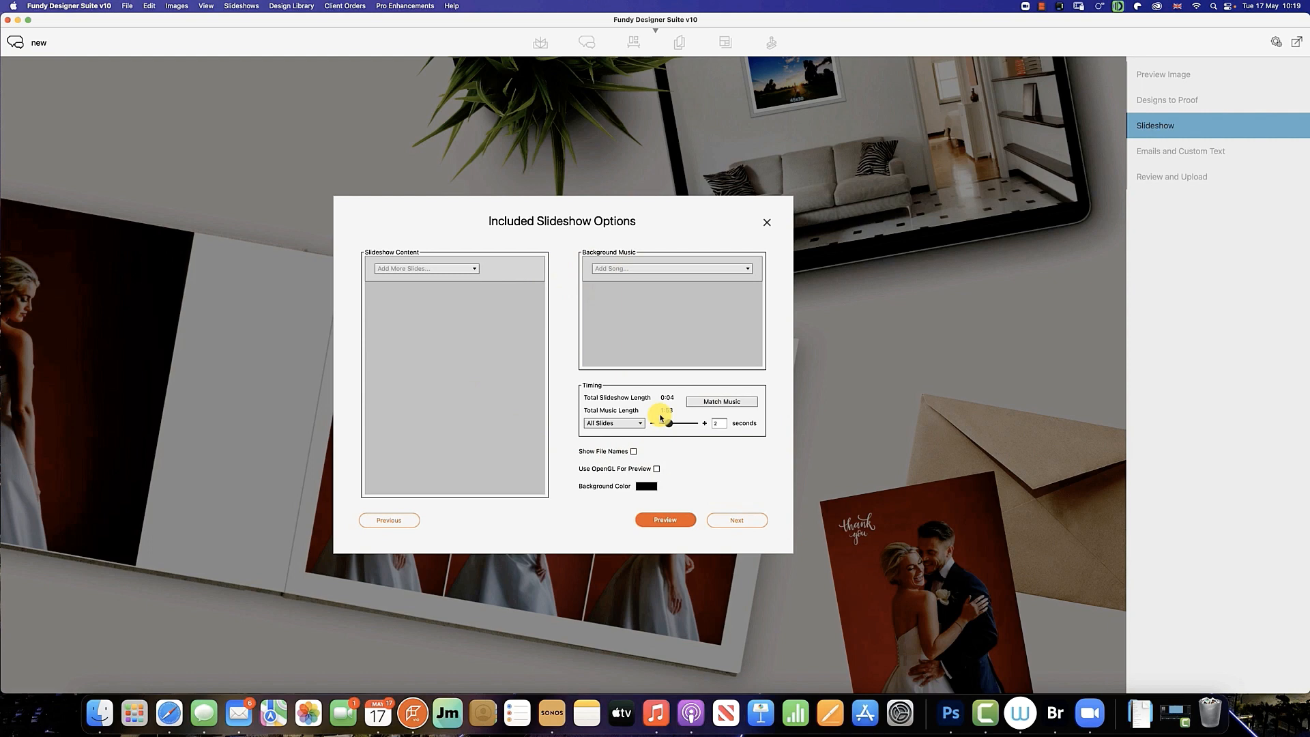
pyautogui.click(728, 523)
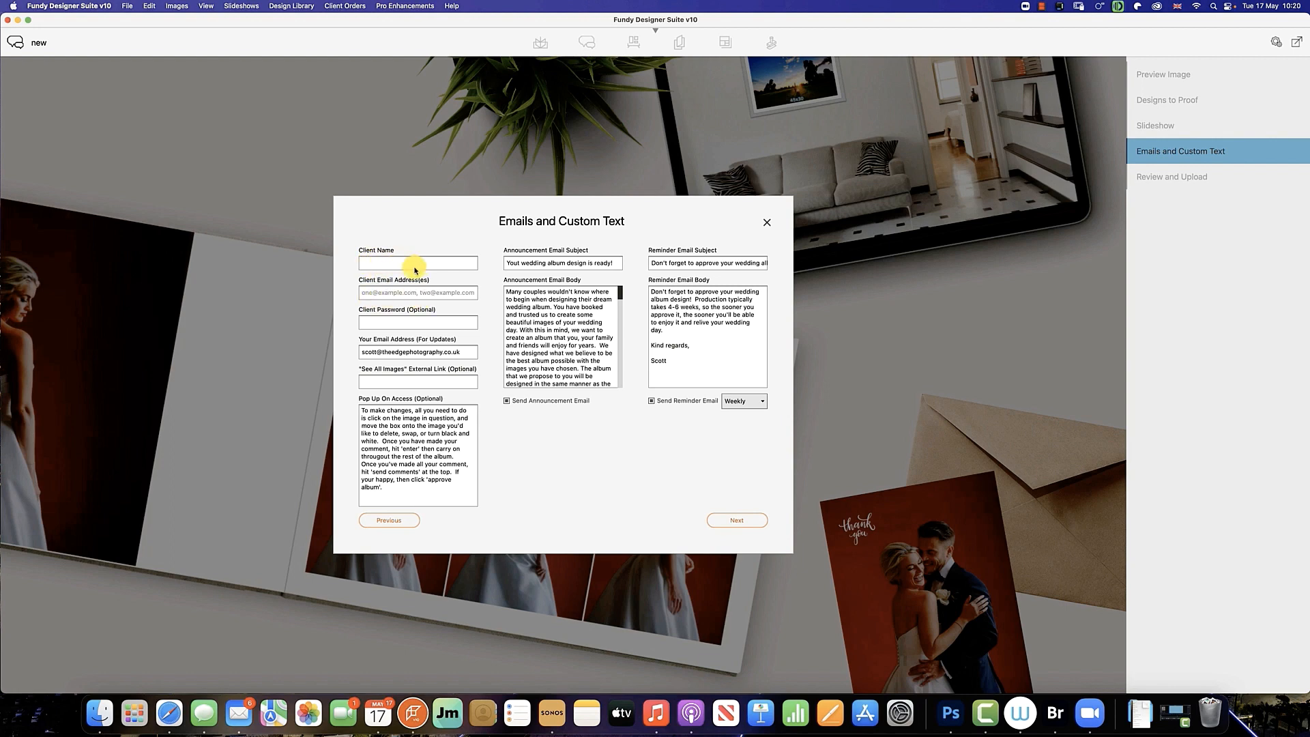
pyautogui.click(743, 520)
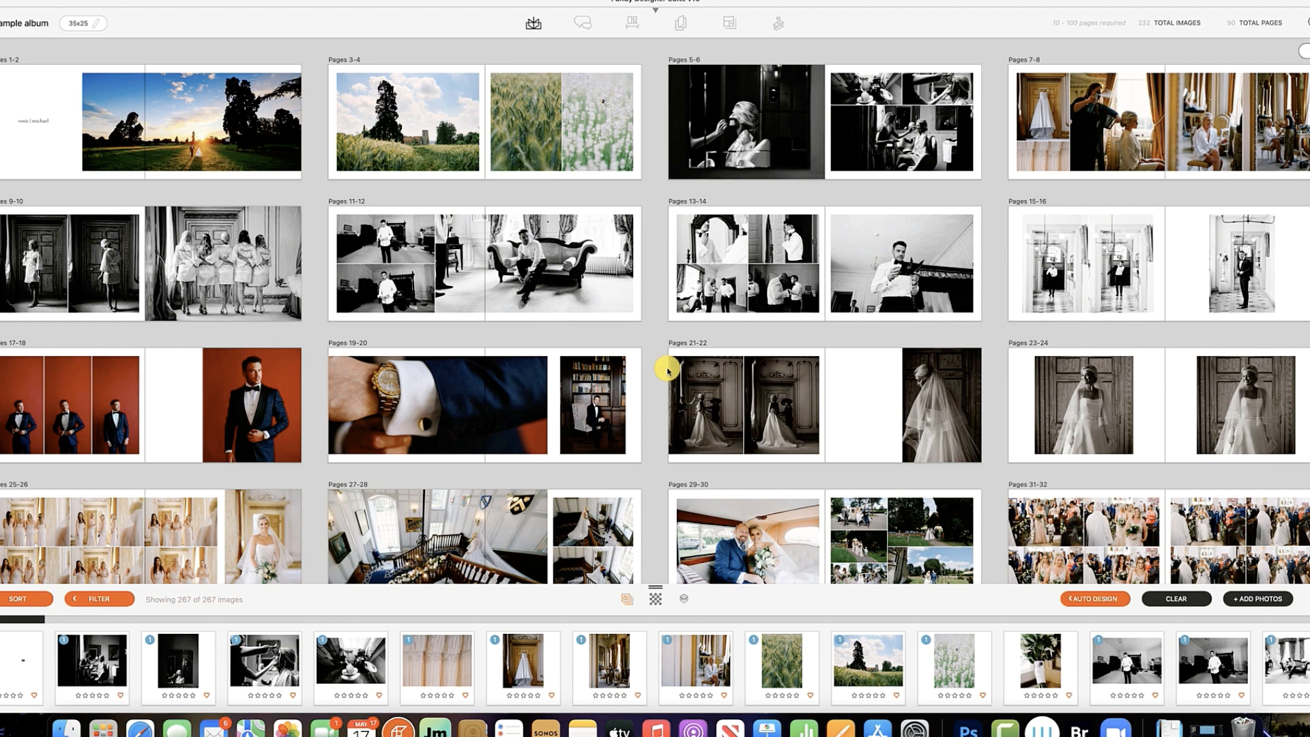
# - Launch the Design Proofer Dashboard from the Client Orders menu
pyautogui.click(400, 1)
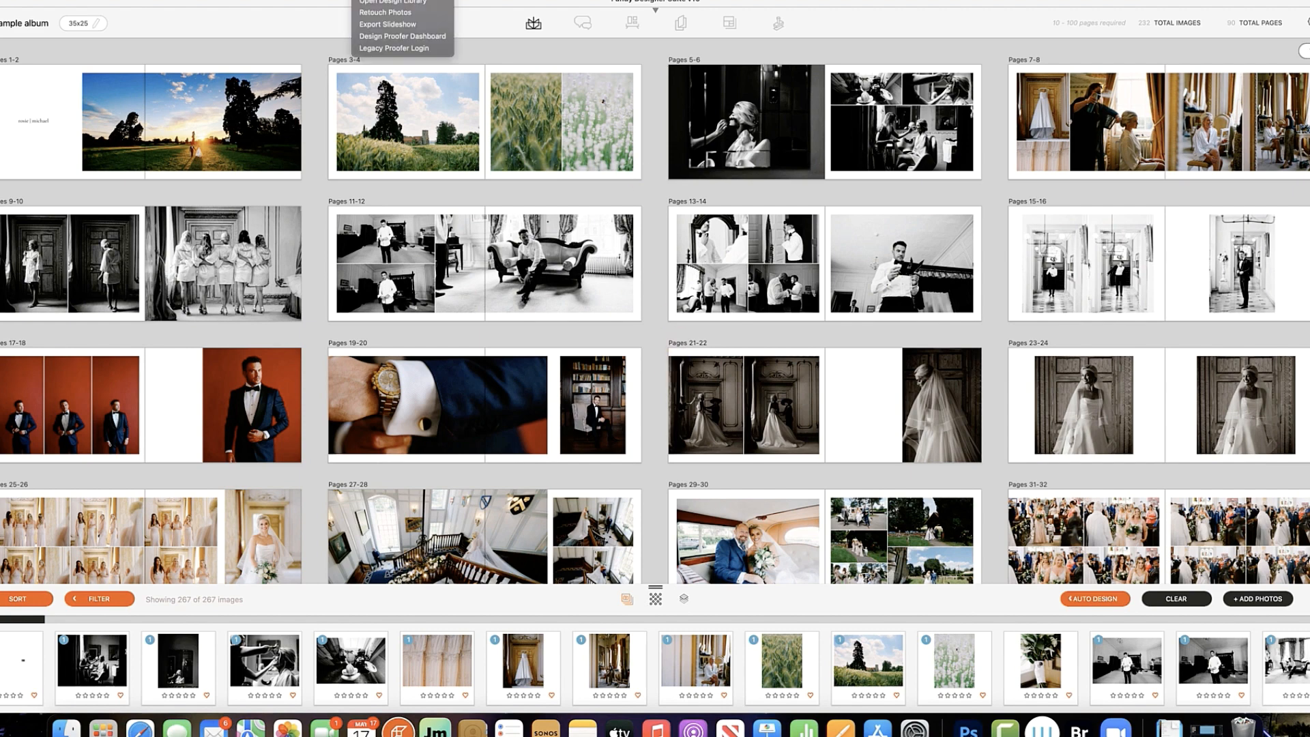
pyautogui.click(406, 36)
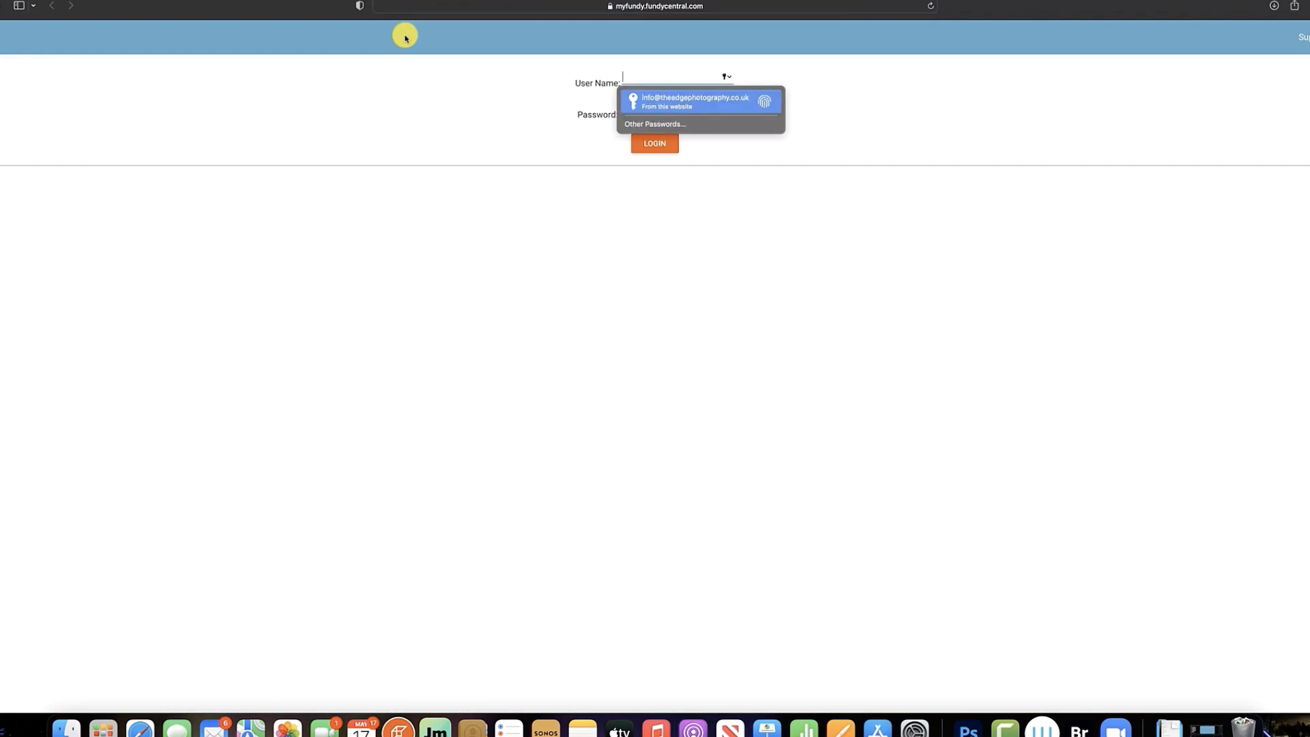
# - Log into MyFundy with the saved credentials and open the Design Proofs list
pyautogui.press('Return')
pyautogui.click(655, 147)
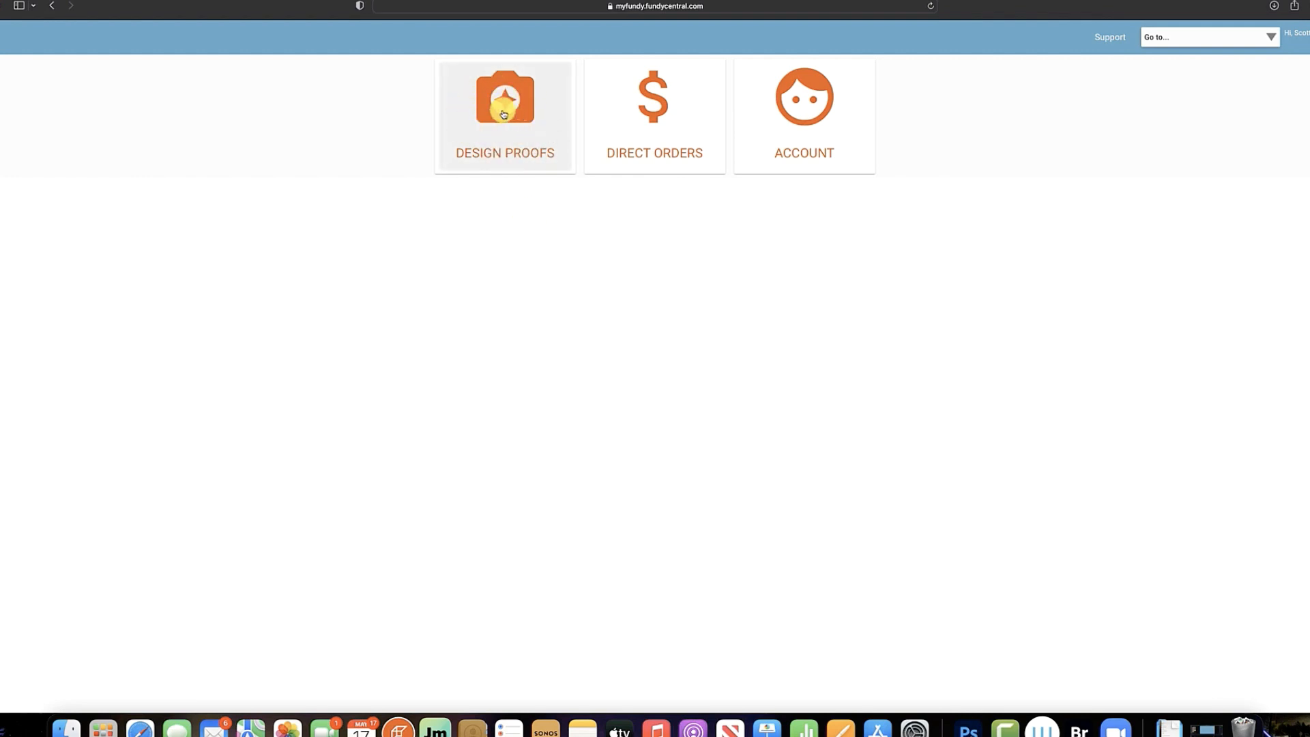
pyautogui.click(505, 114)
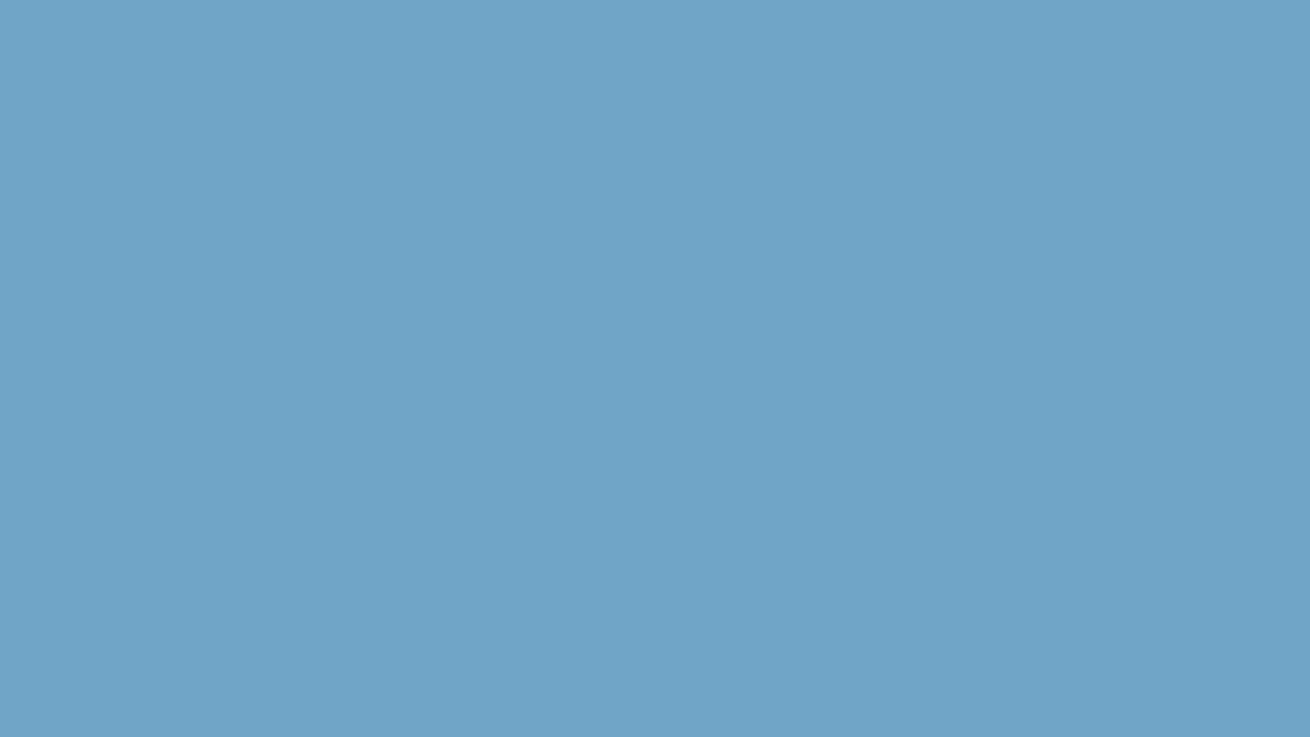